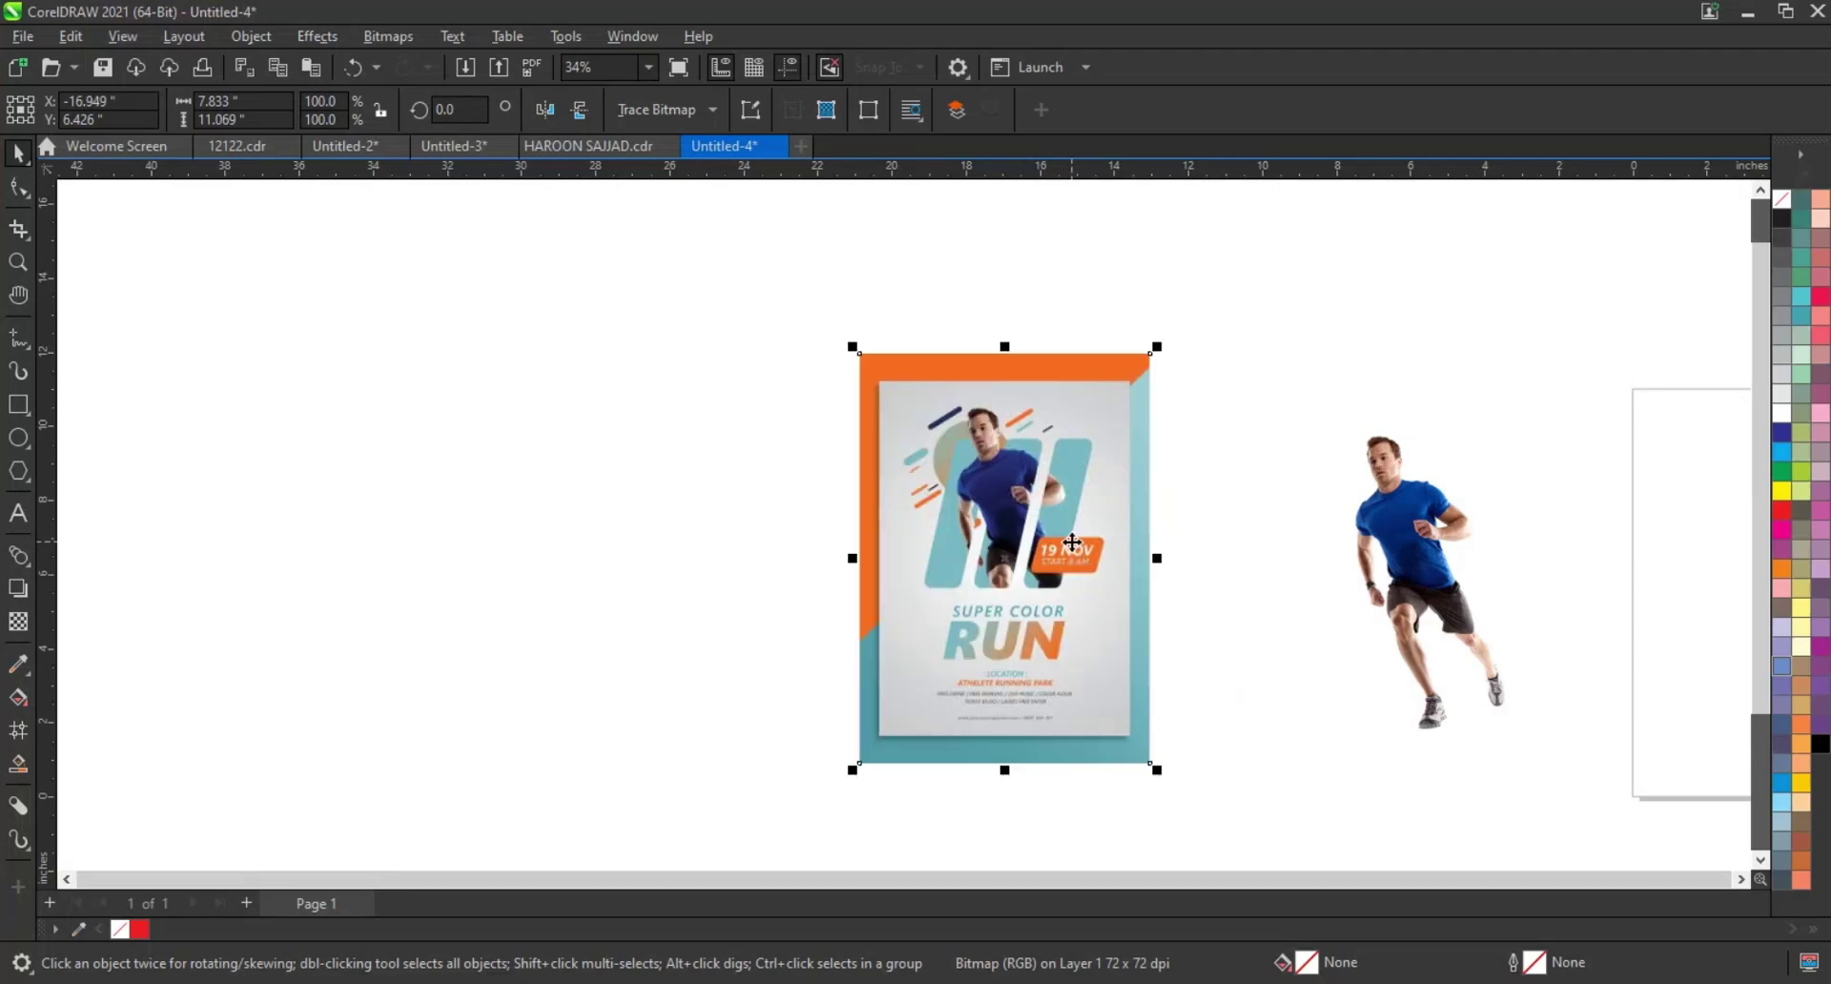
# - Deselect the poster and zoom in with a marquee around the Super Color Run reference flyer
pyautogui.hotkey('shift', 'F2')
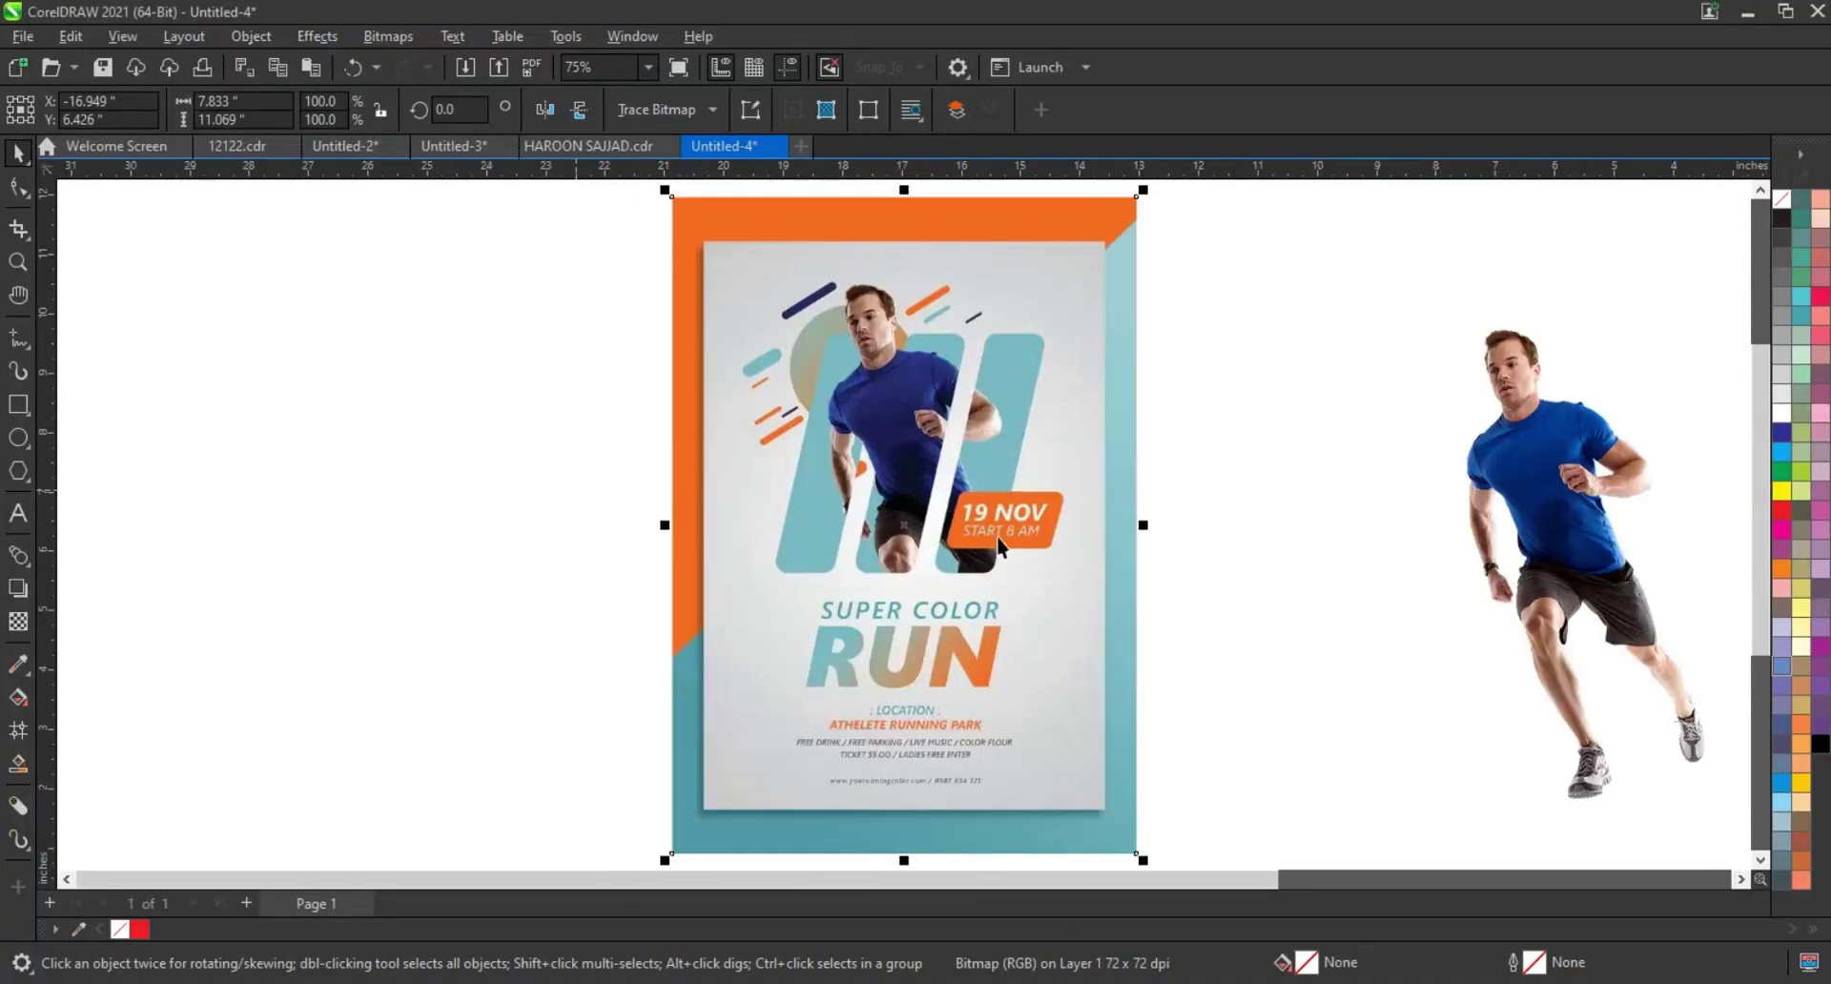
pyautogui.scroll(-2, 1209, 540)
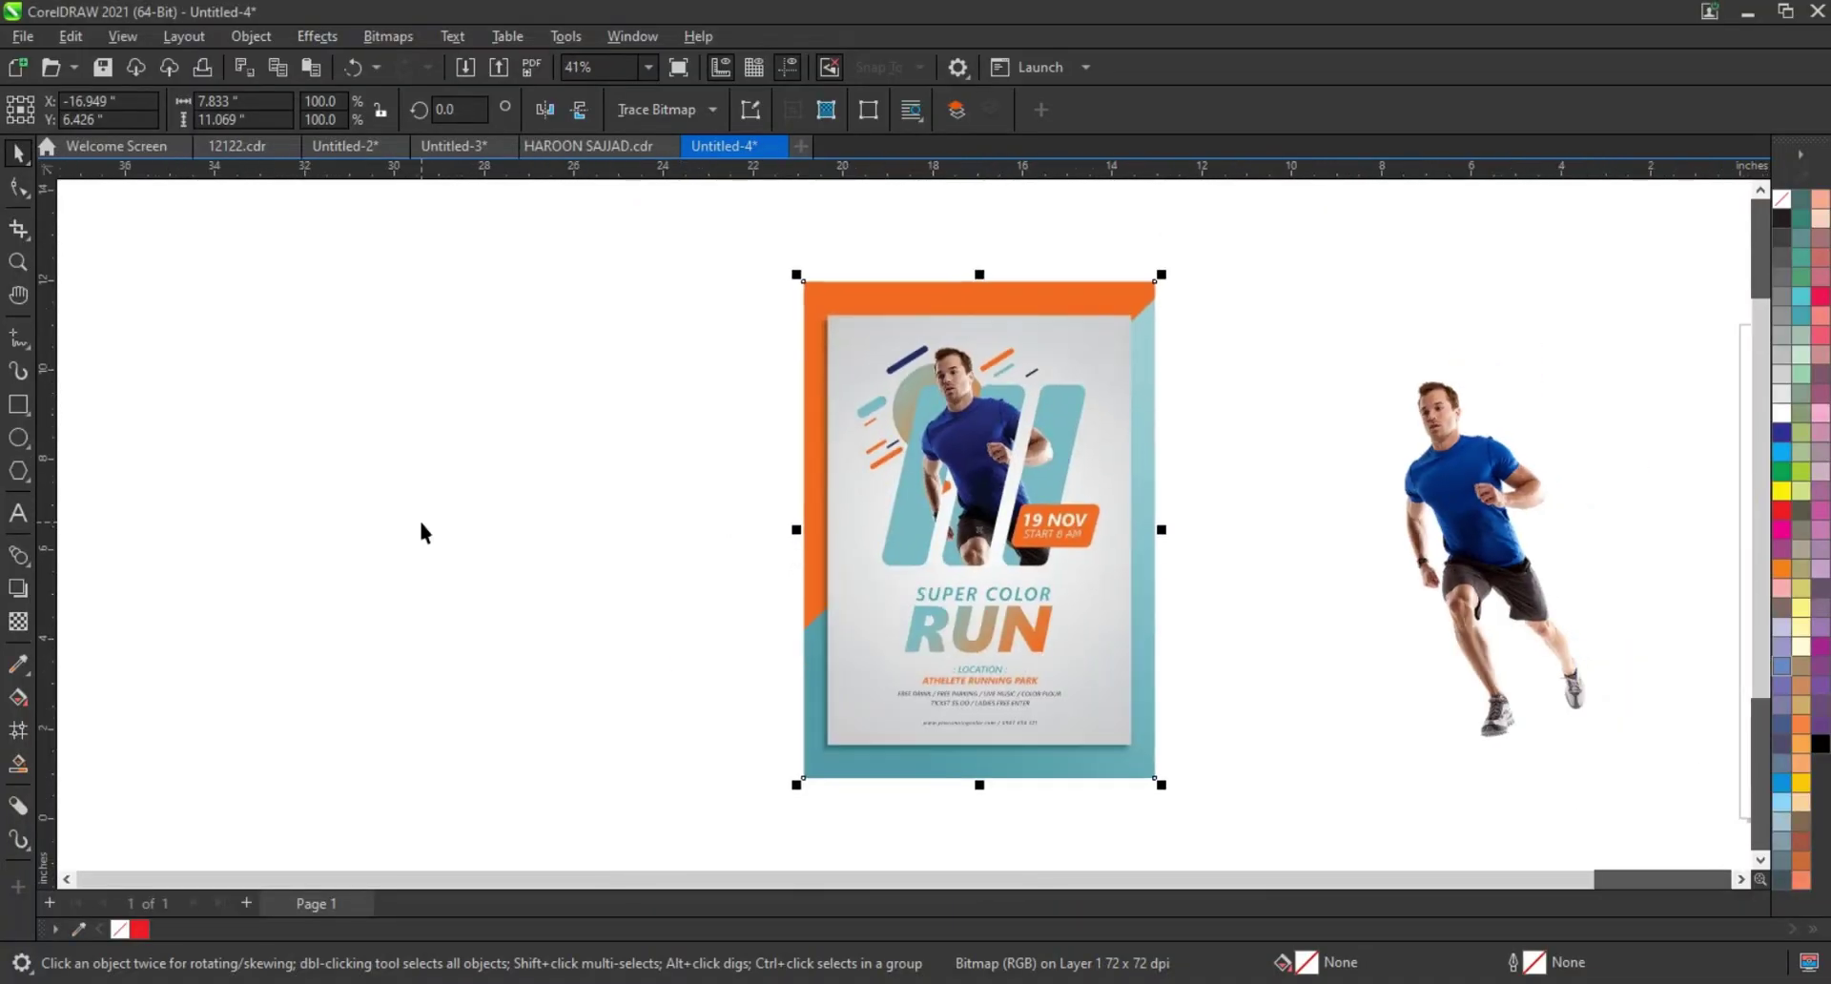
pyautogui.click(421, 527)
pyautogui.click(17, 264)
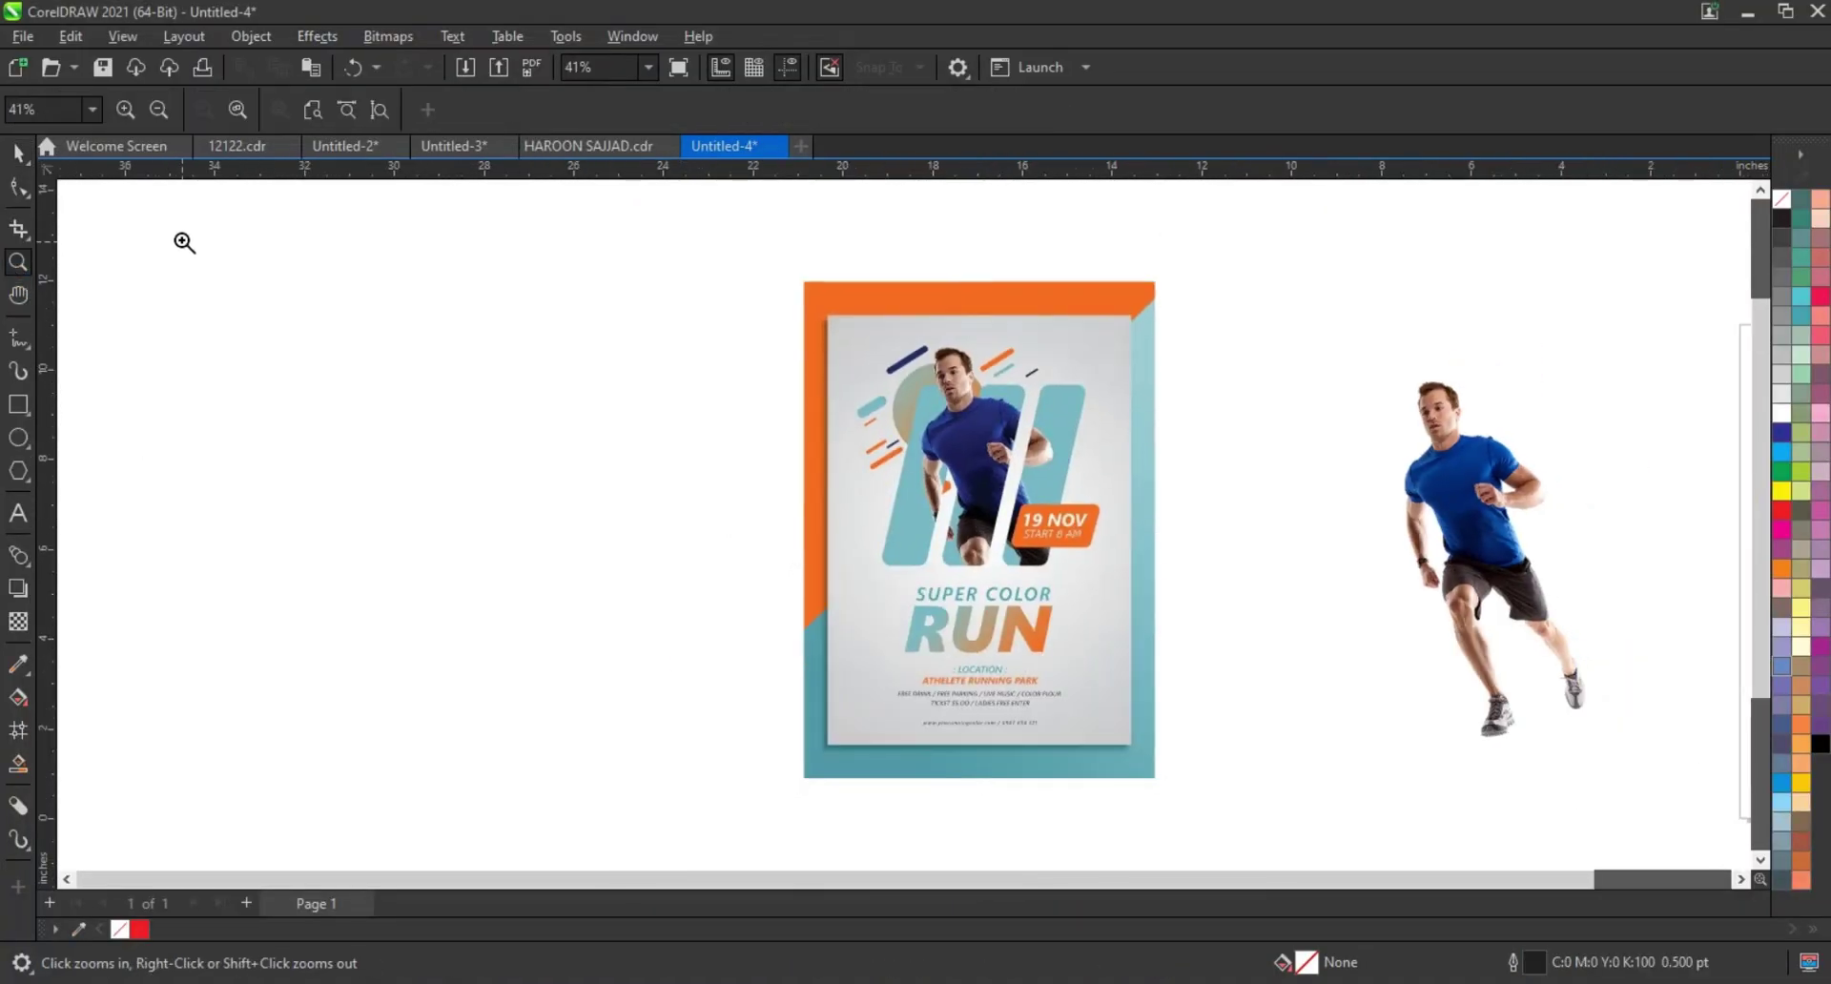
pyautogui.moveTo(181, 240); pyautogui.dragTo(1163, 789)
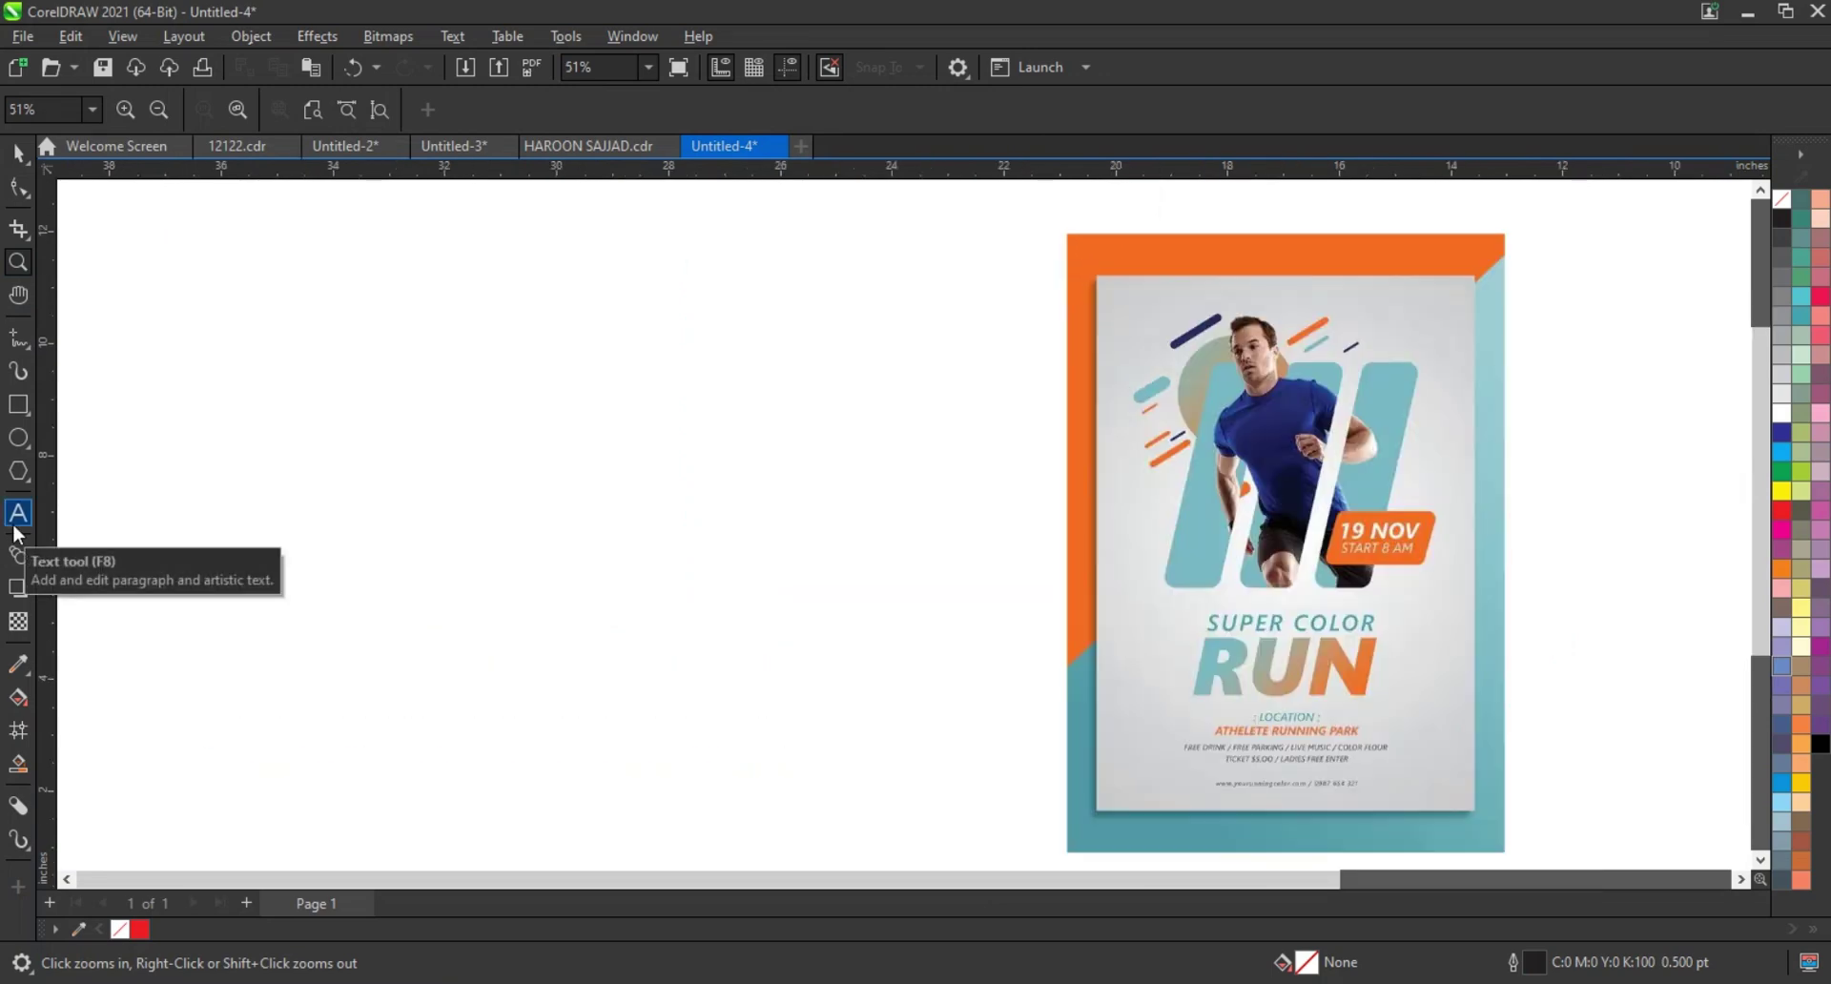
# - Draw a tall page-sized rectangle on the empty canvas left of the reference flyer
pyautogui.click(17, 152)
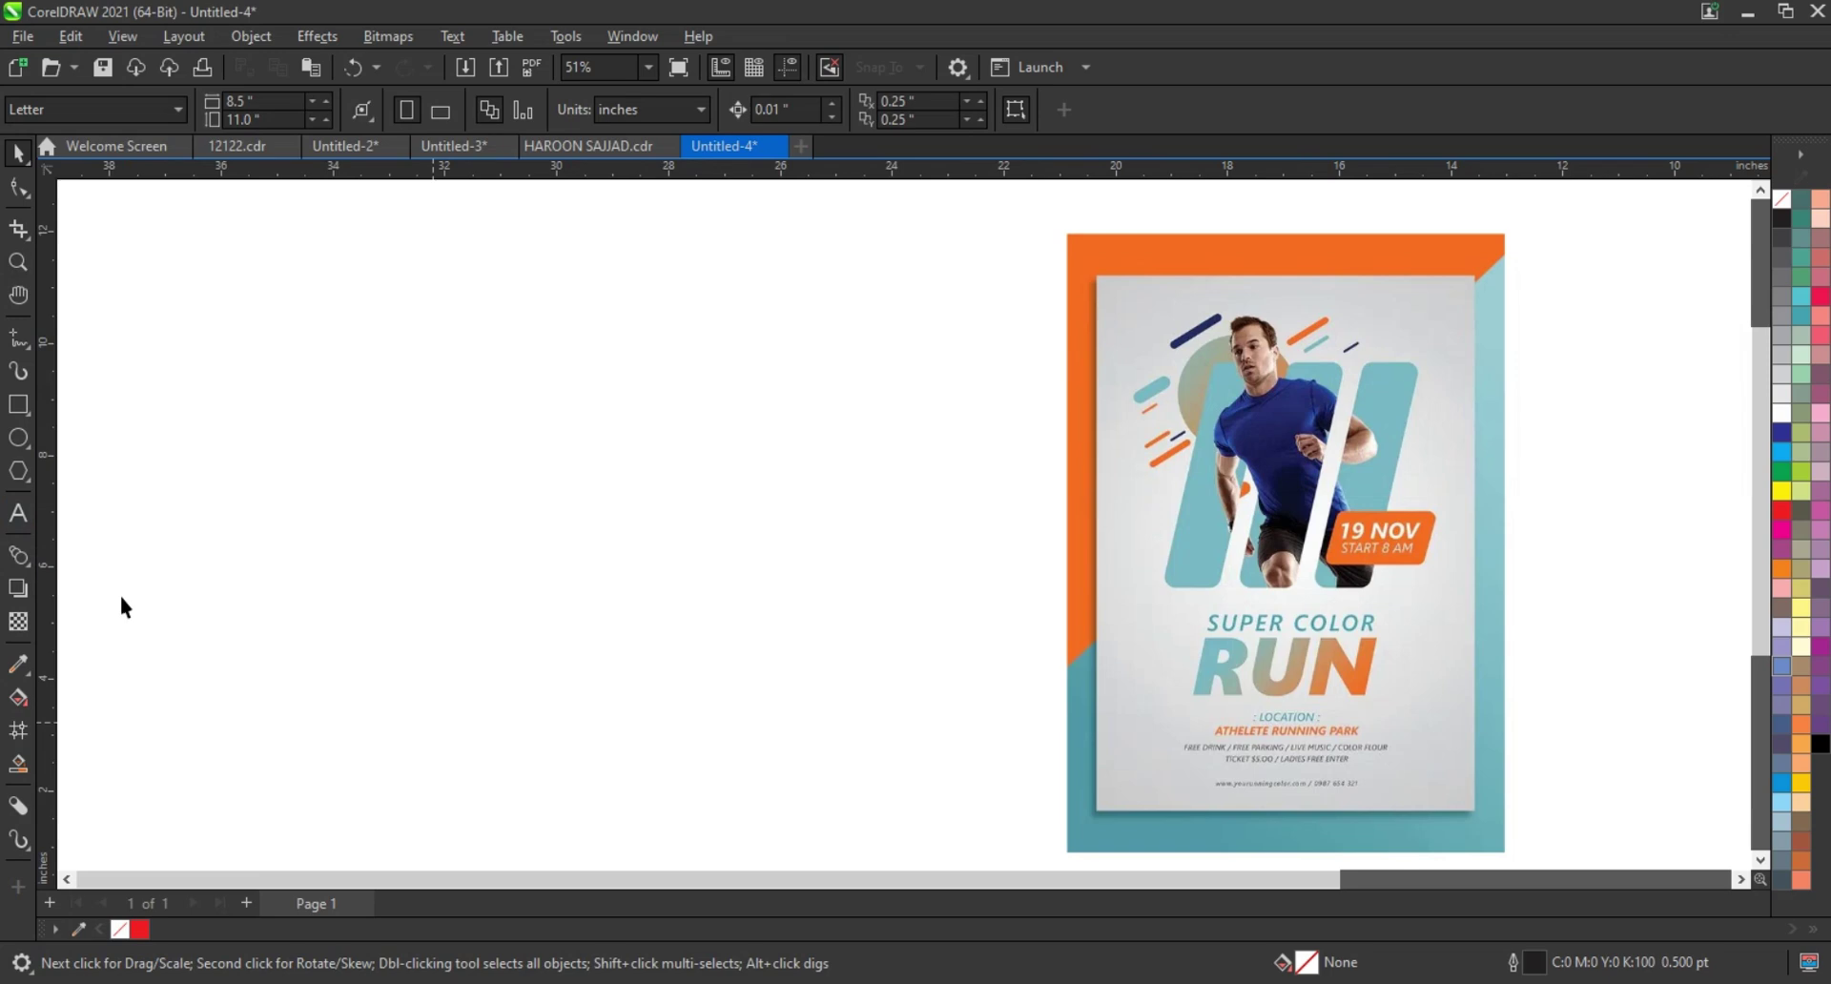
pyautogui.click(19, 405)
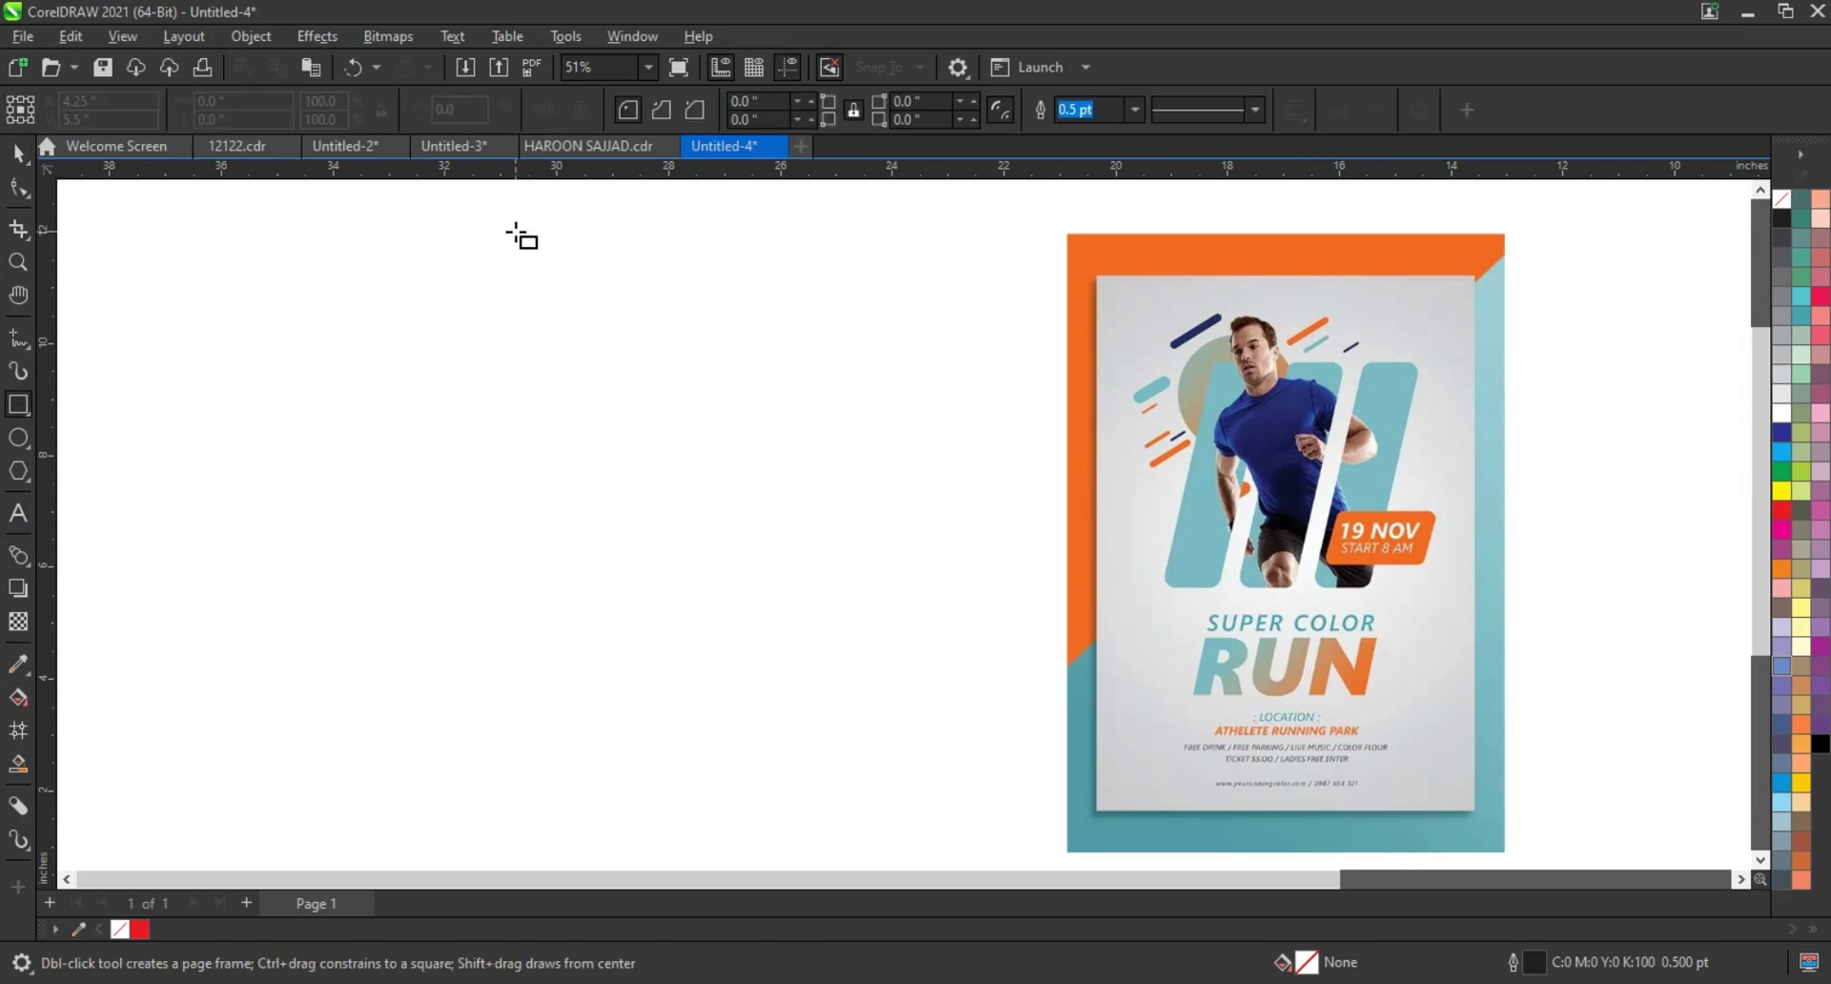
pyautogui.moveTo(515, 232); pyautogui.dragTo(538, 318)
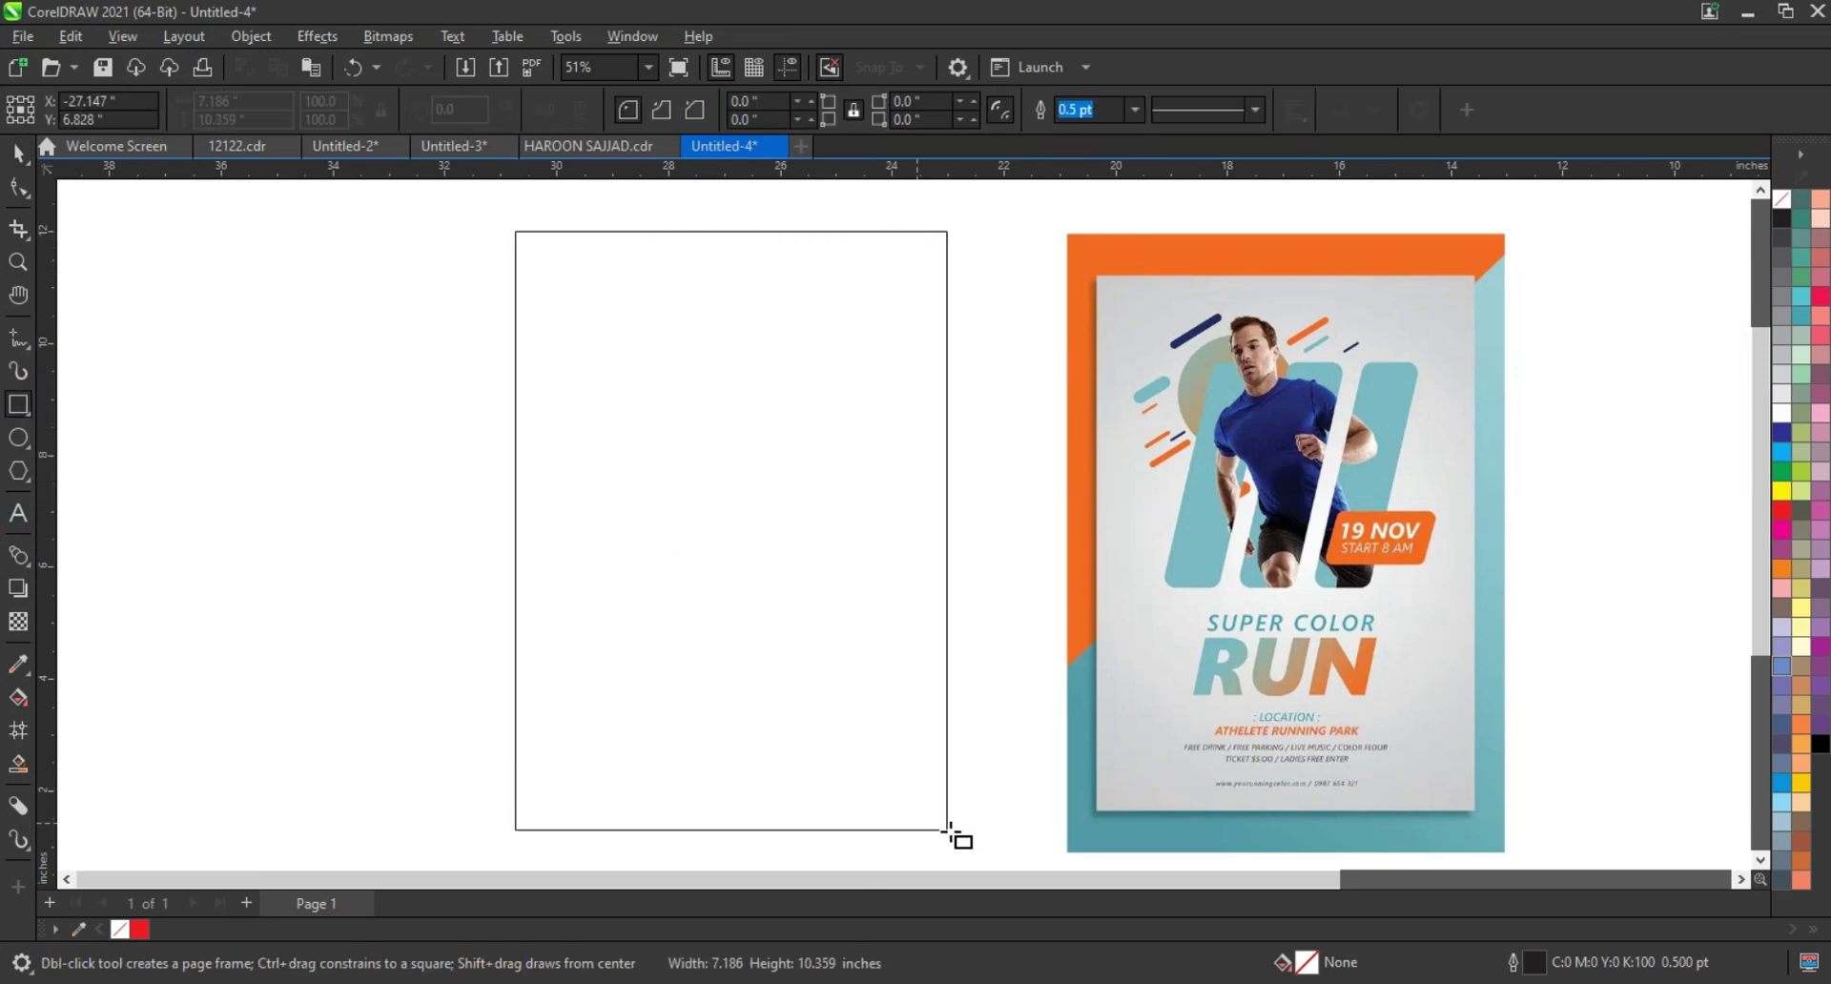
pyautogui.moveTo(666, 524); pyautogui.dragTo(954, 839)
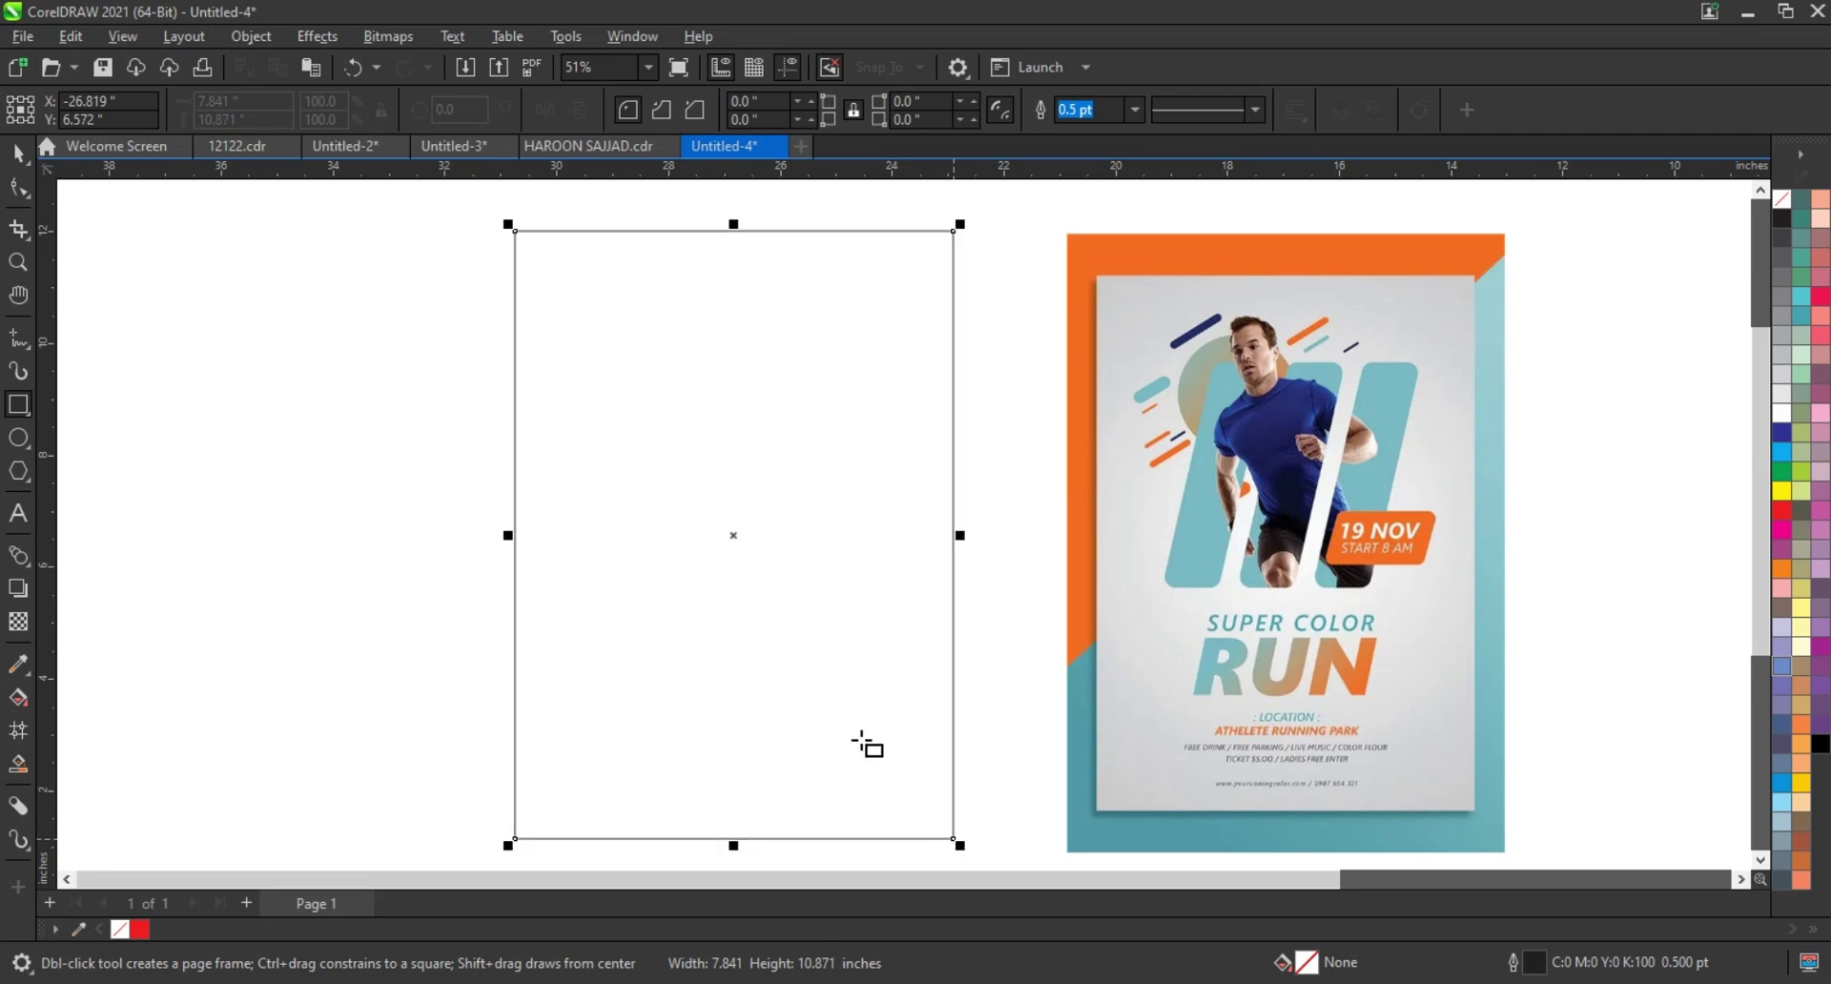
pyautogui.click(19, 187)
# - Narrow the frame to about 7.6 by 10.9 inches by moving its left edge inward
pyautogui.press('space')
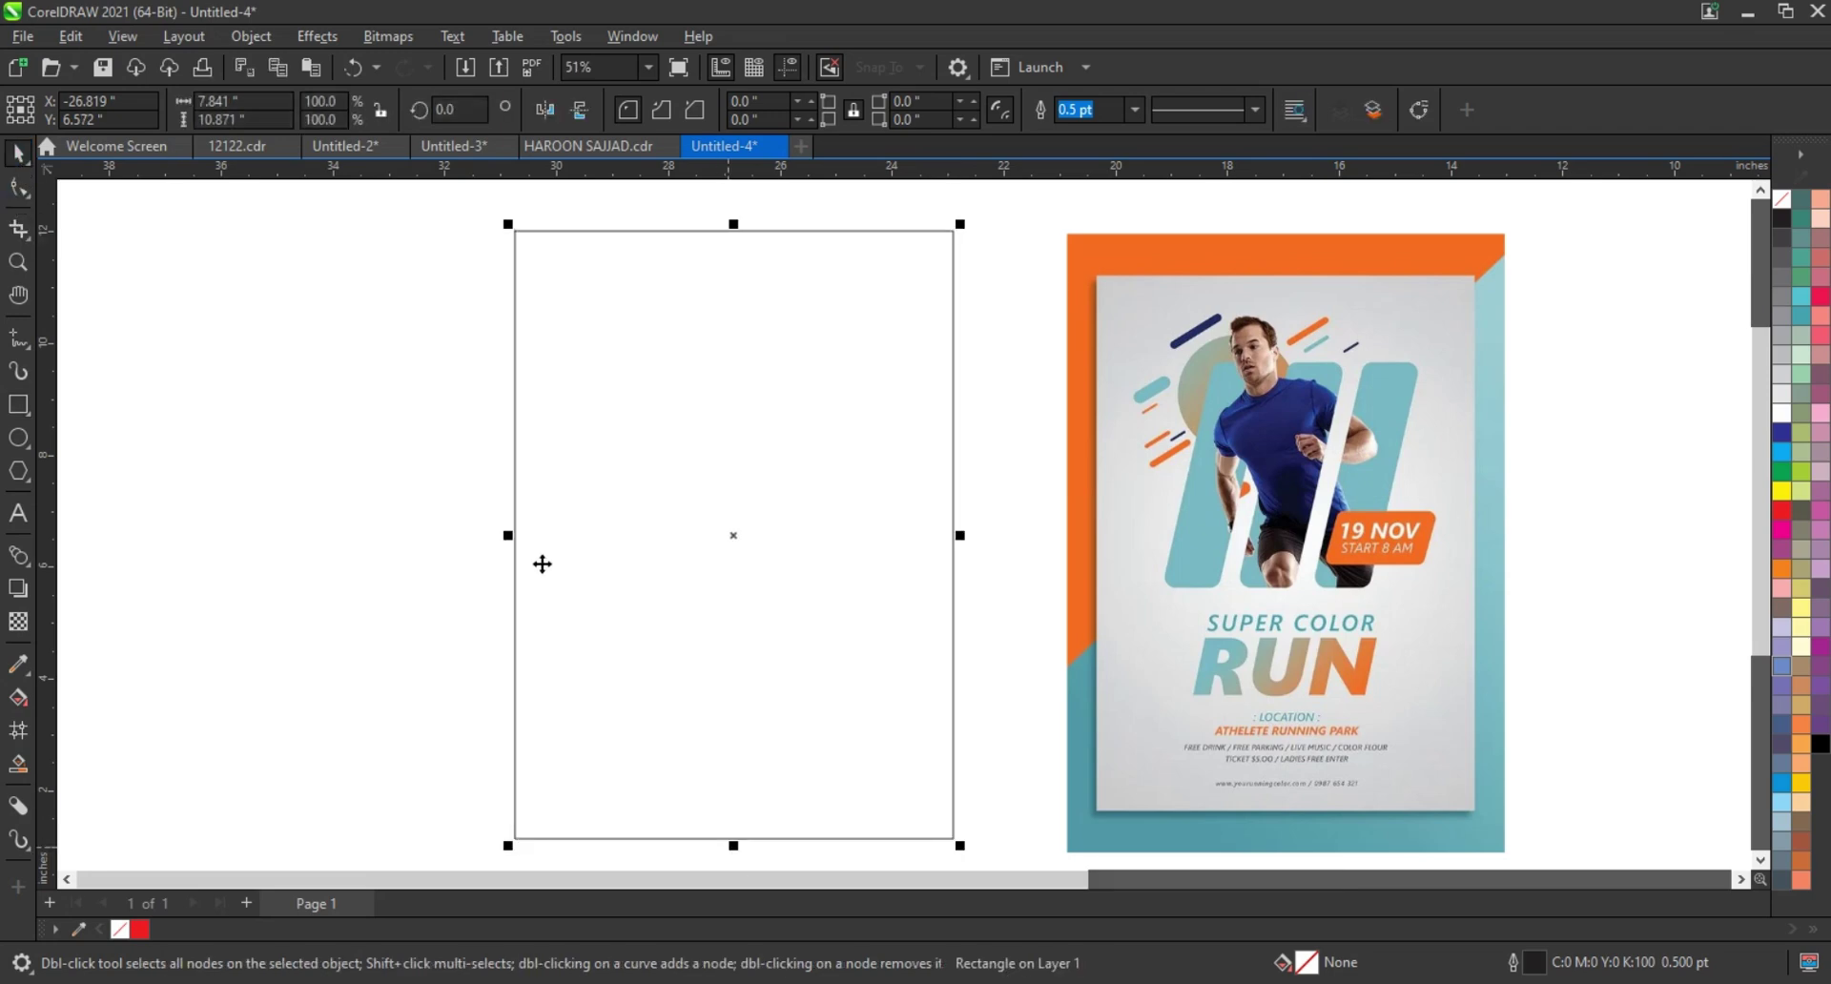
pyautogui.moveTo(507, 535); pyautogui.dragTo(511, 566)
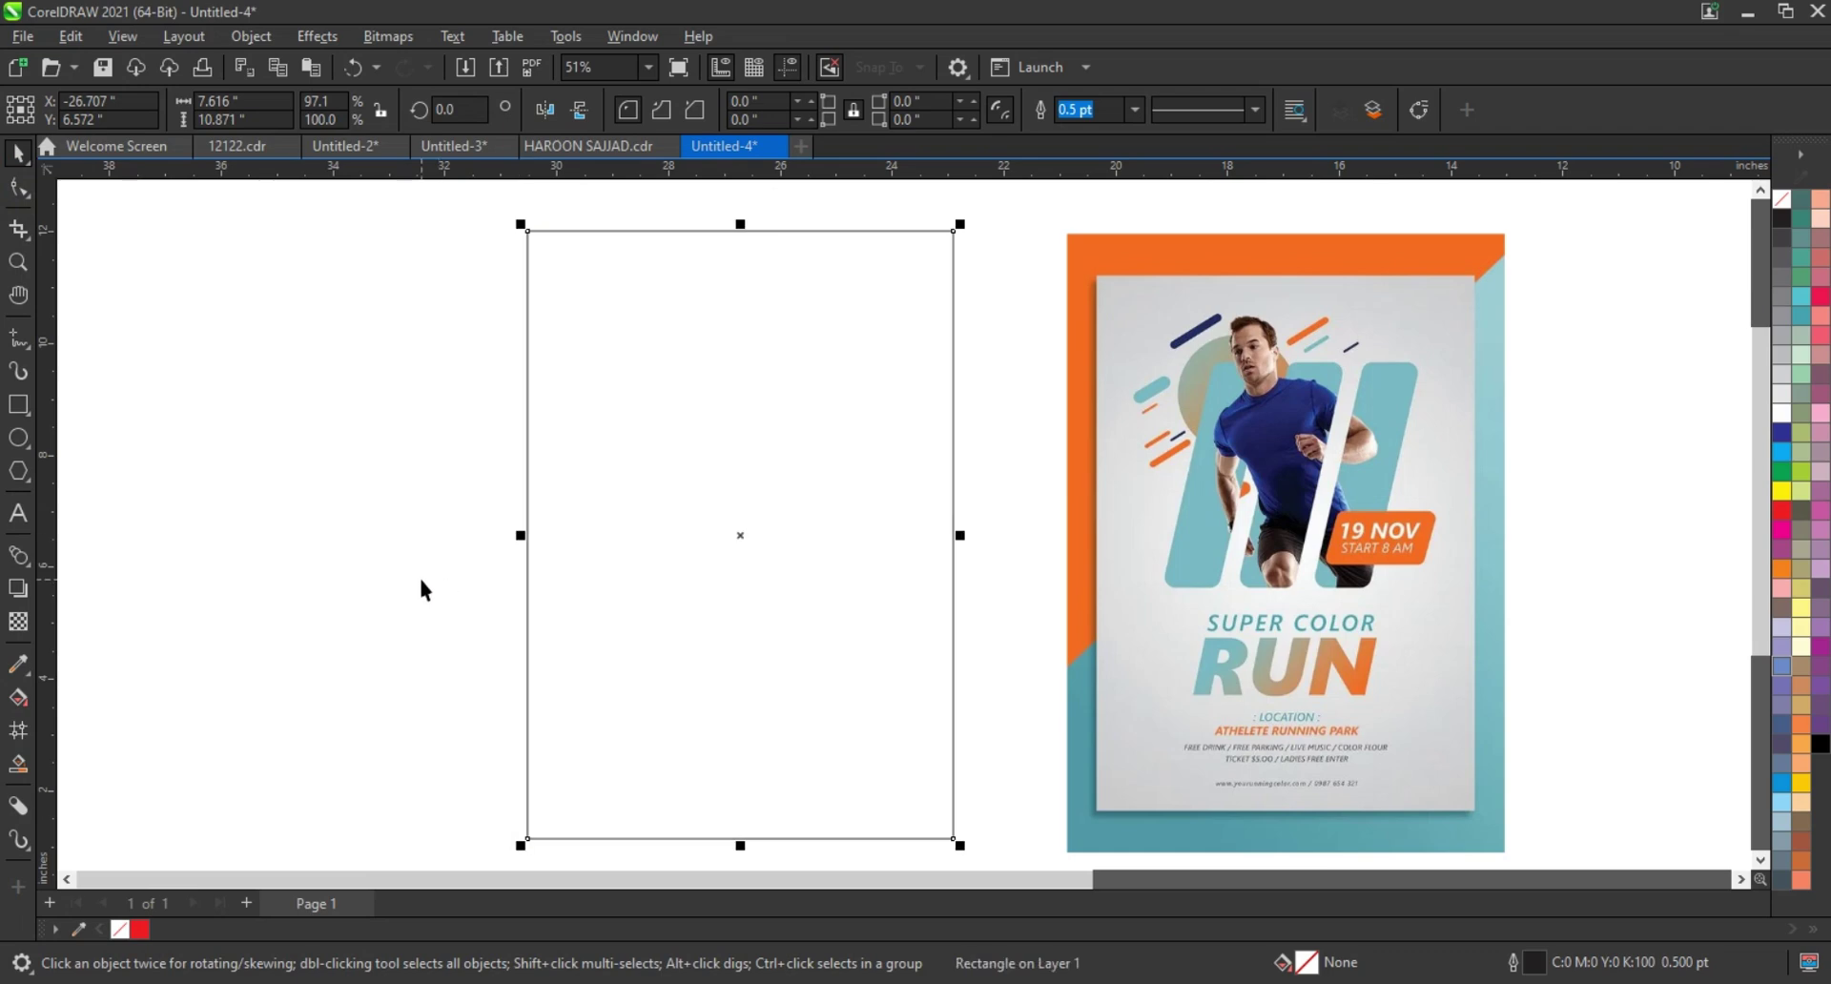
pyautogui.click(372, 597)
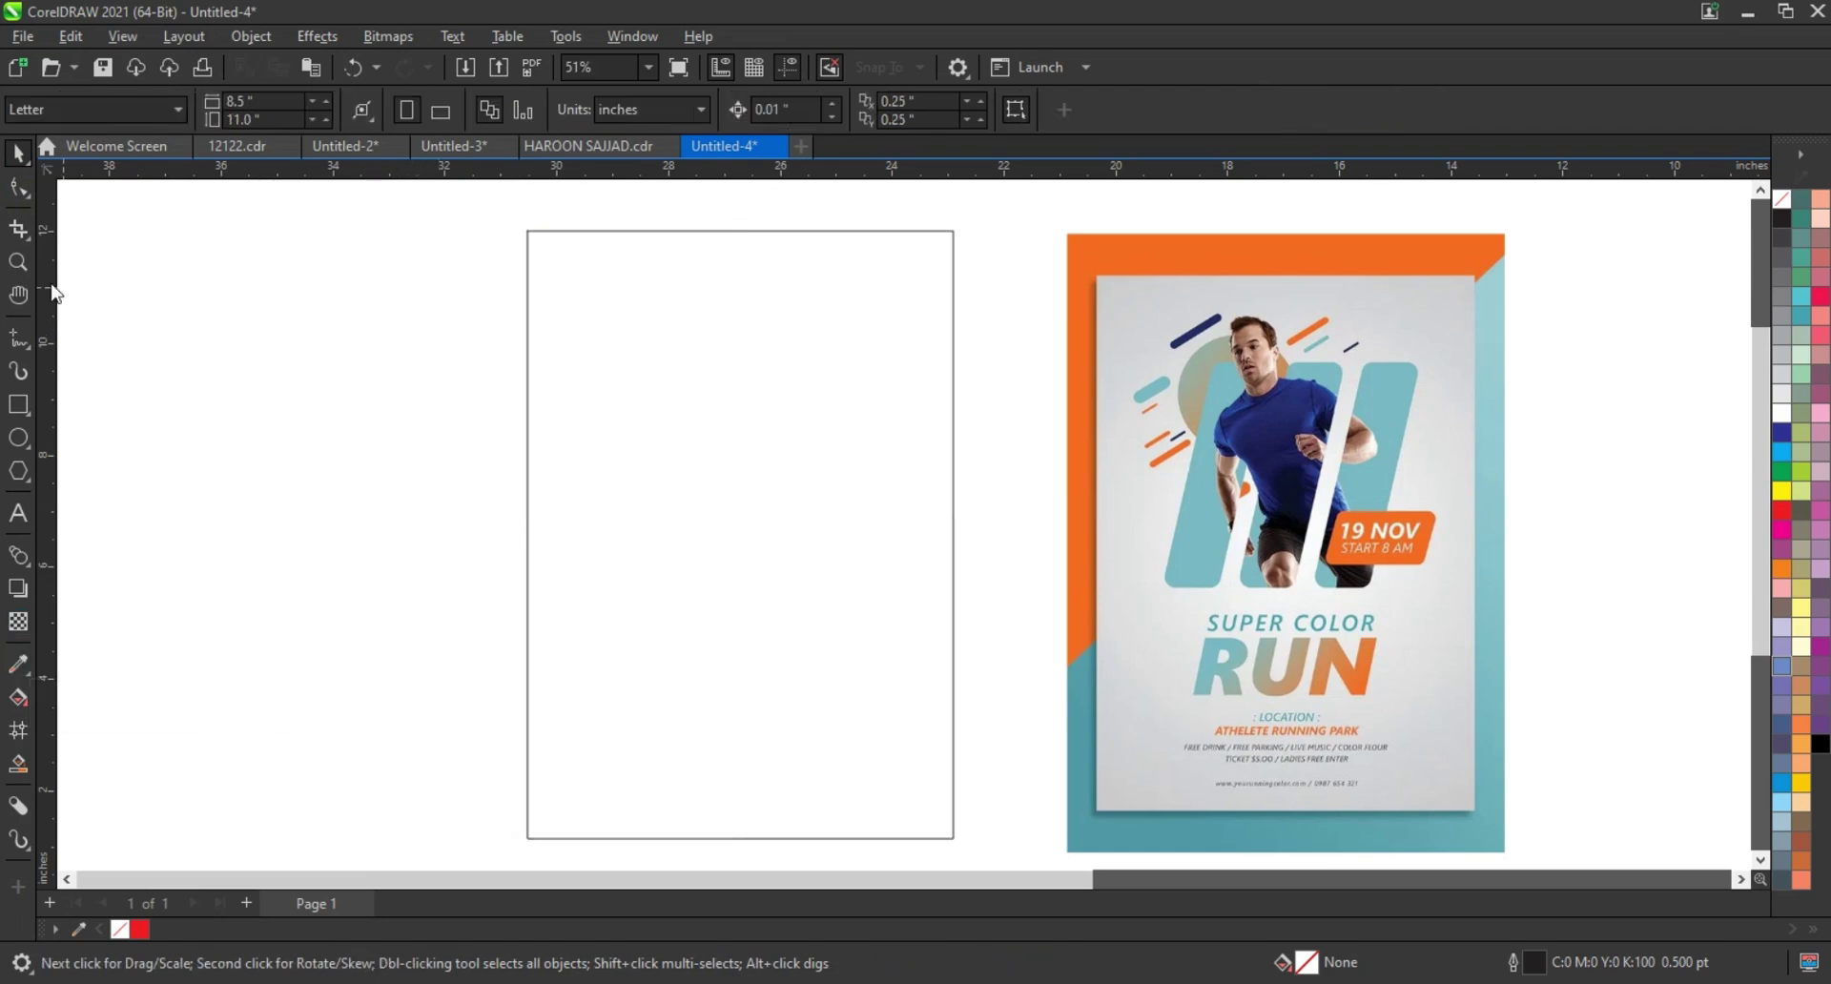
pyautogui.moveTo(429, 253); pyautogui.dragTo(1471, 689)
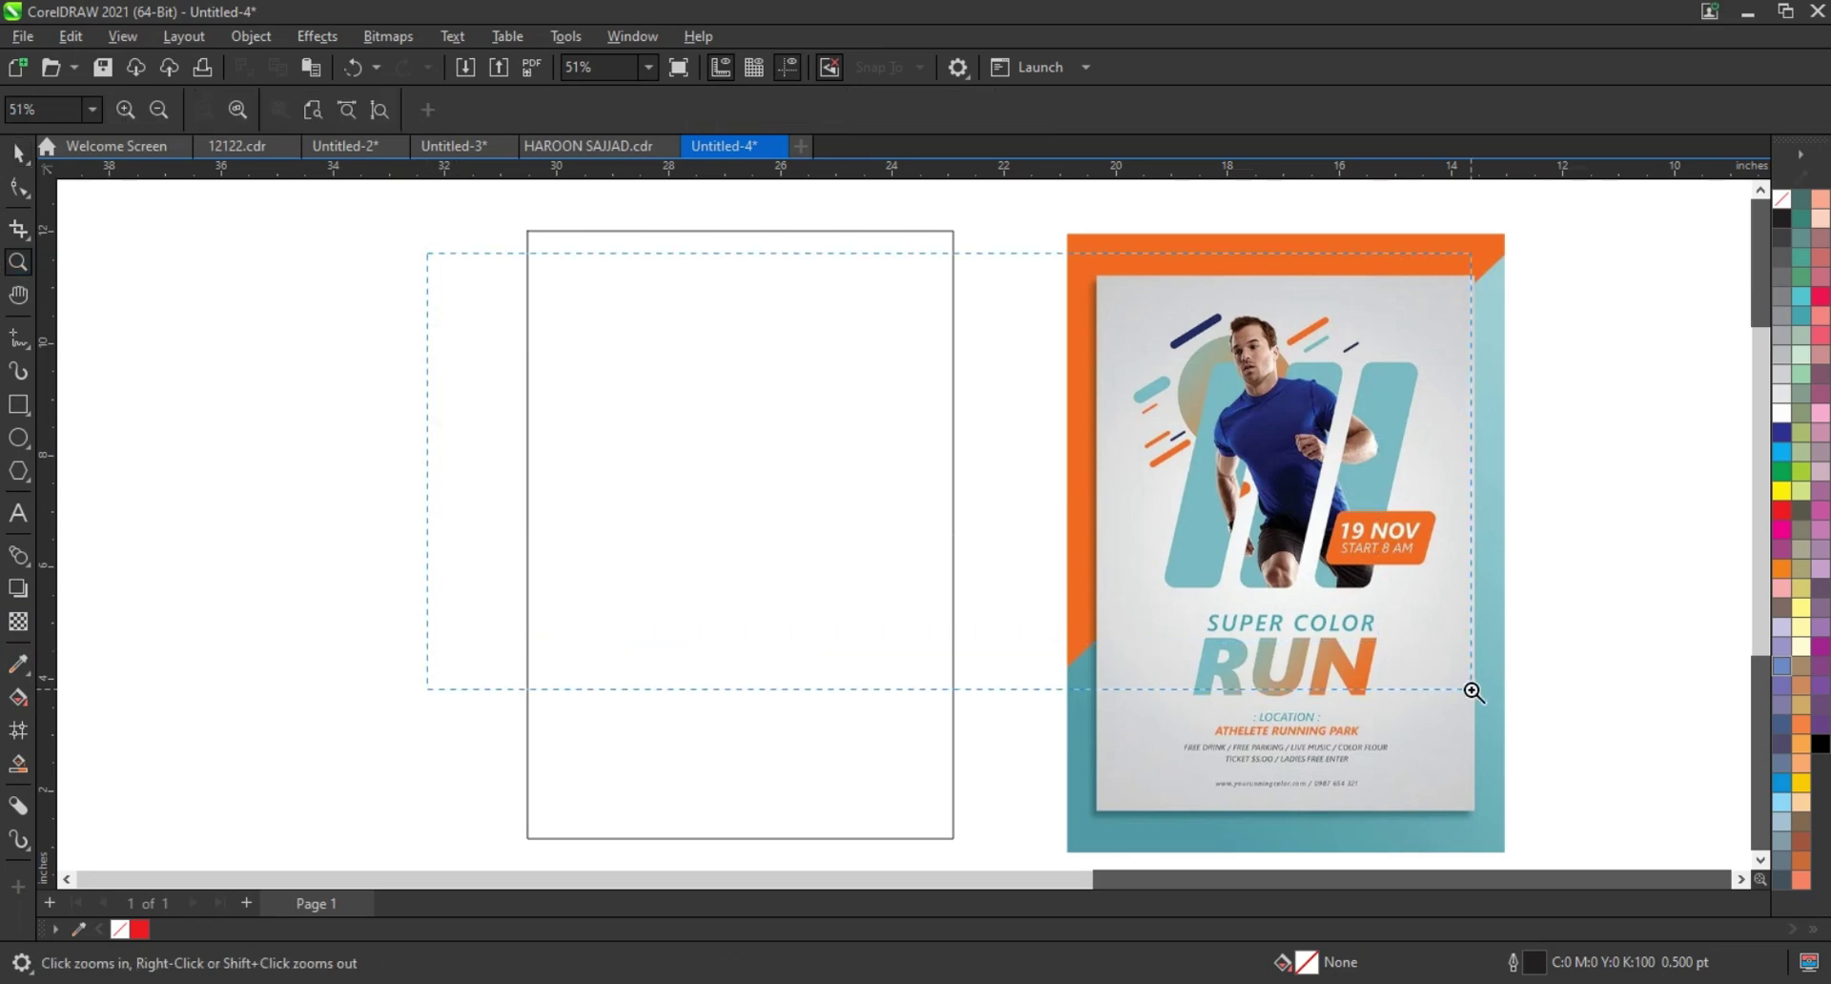
# - Draw a tall narrow bar, about 1.3 by 4.9 inches, inside the frame and round its corners
pyautogui.click(18, 404)
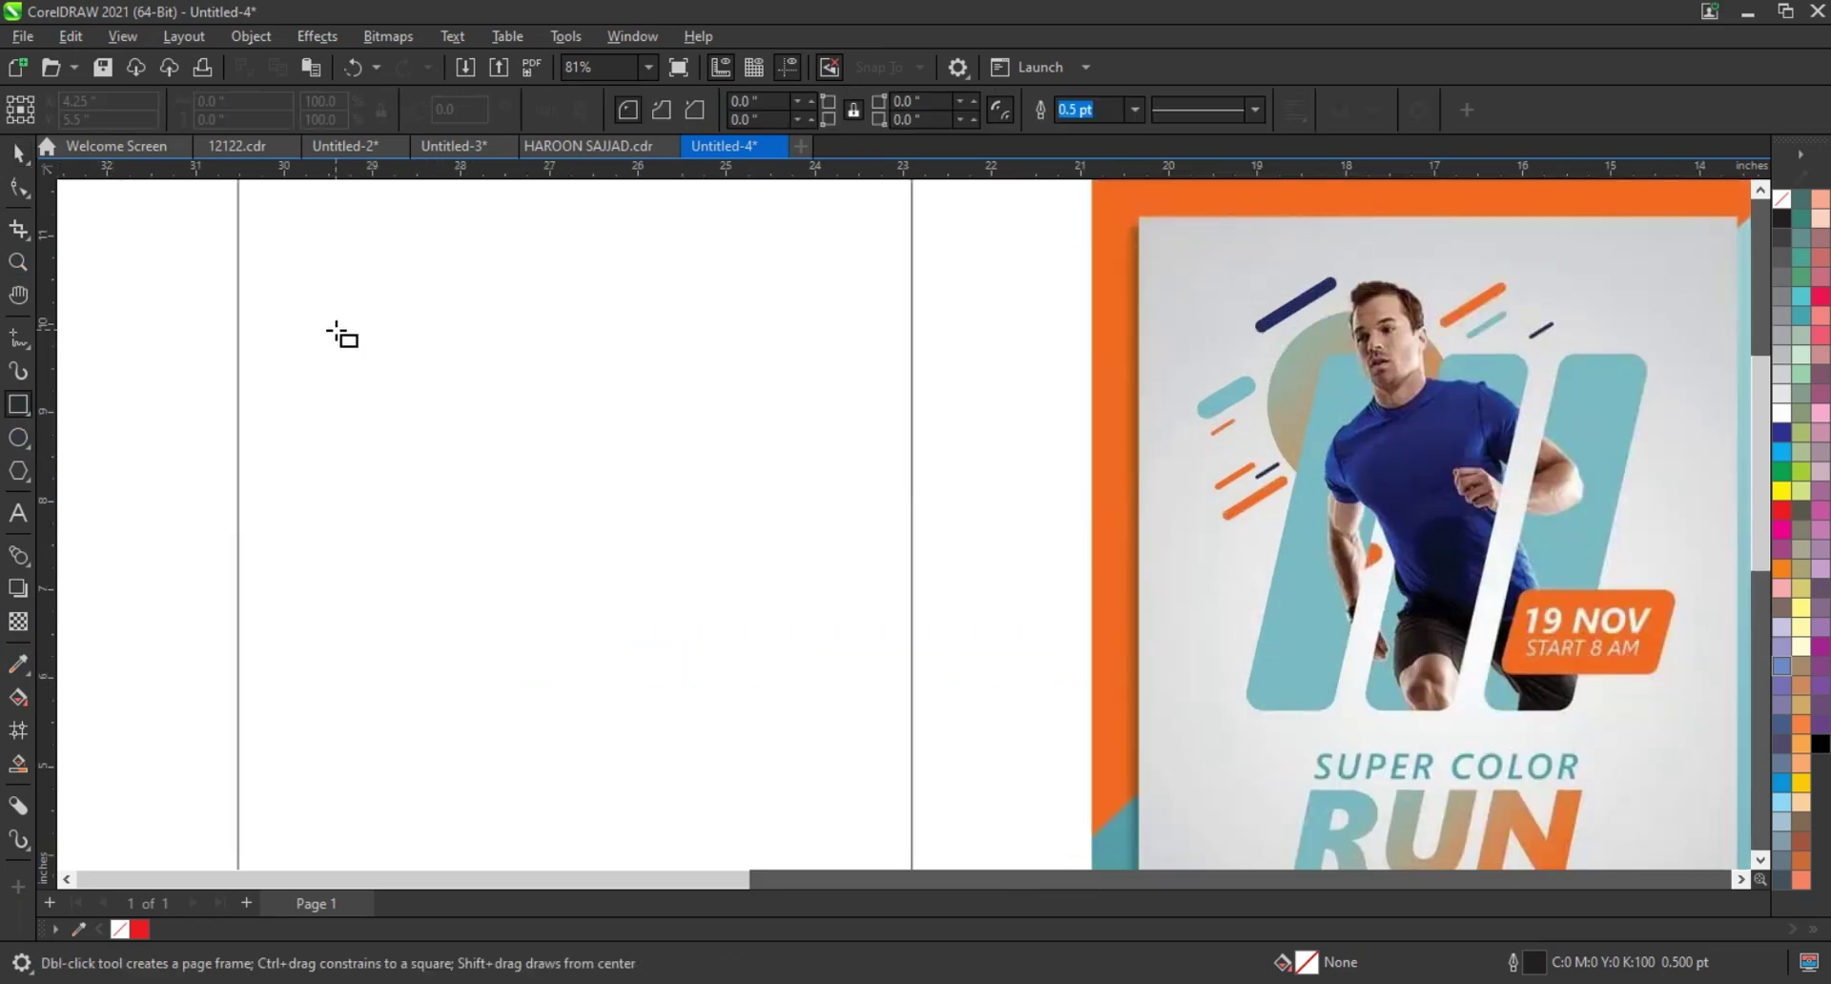
pyautogui.moveTo(336, 330); pyautogui.dragTo(454, 764)
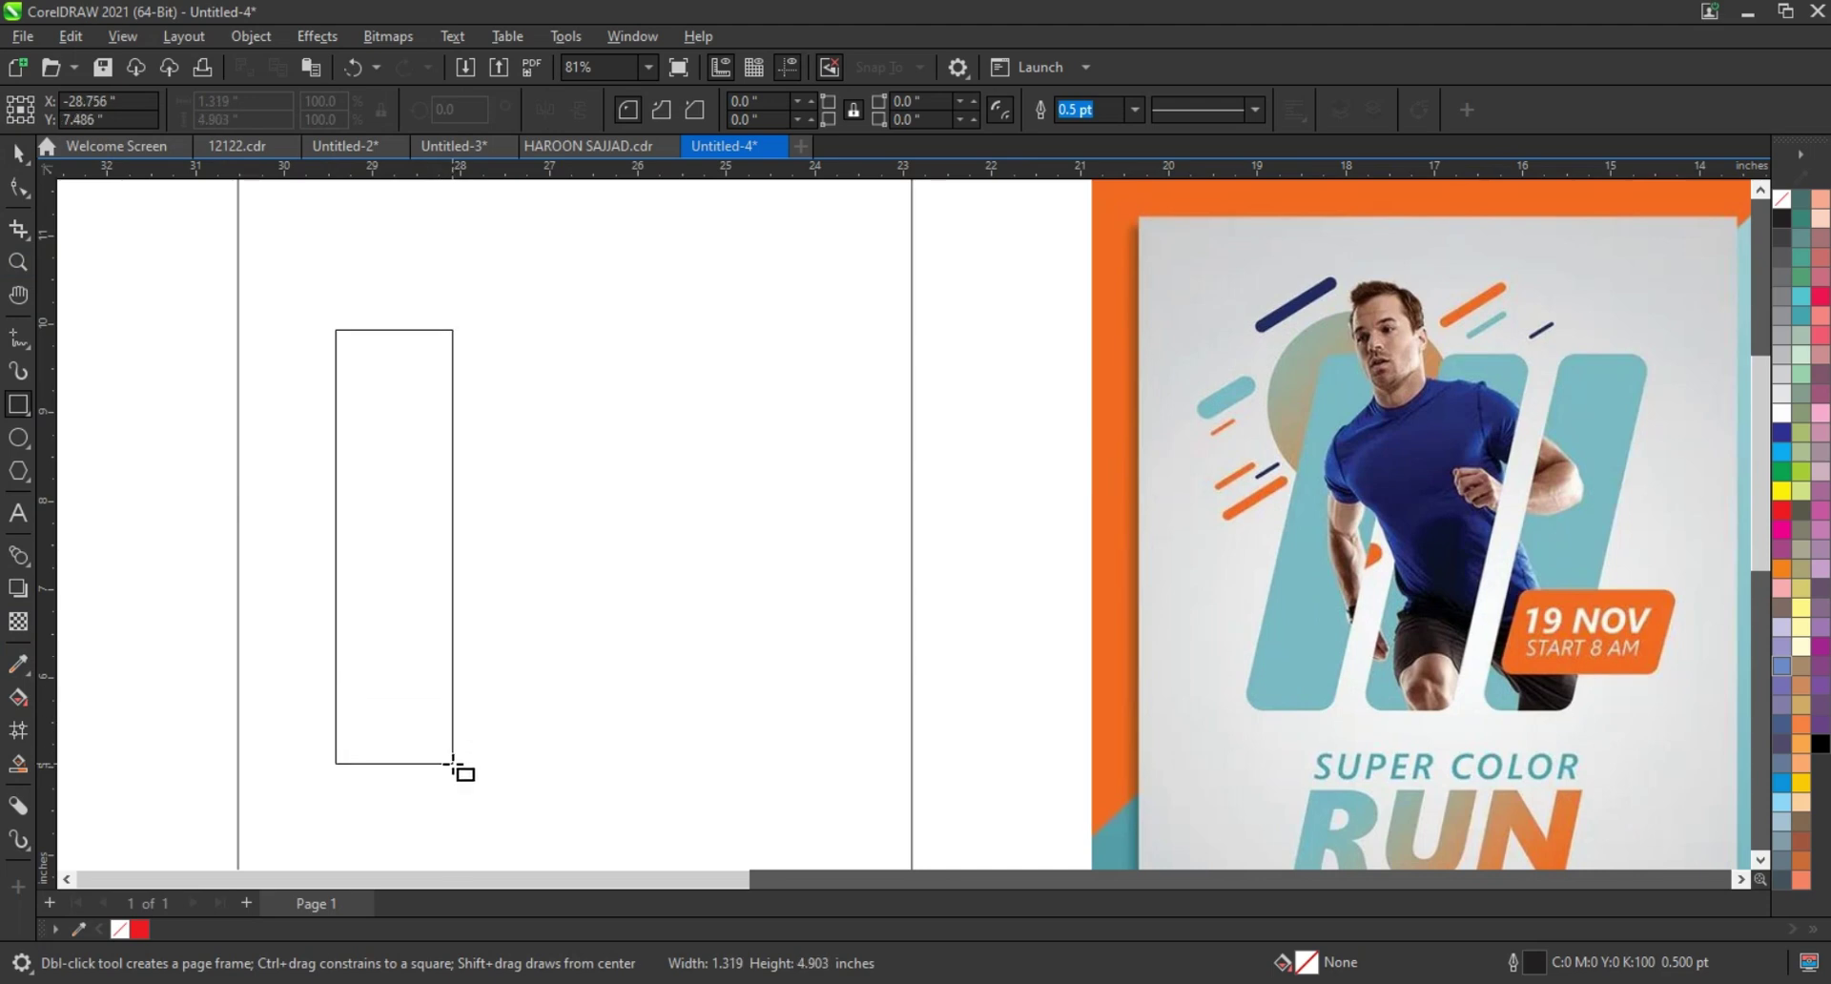
pyautogui.press('F10')
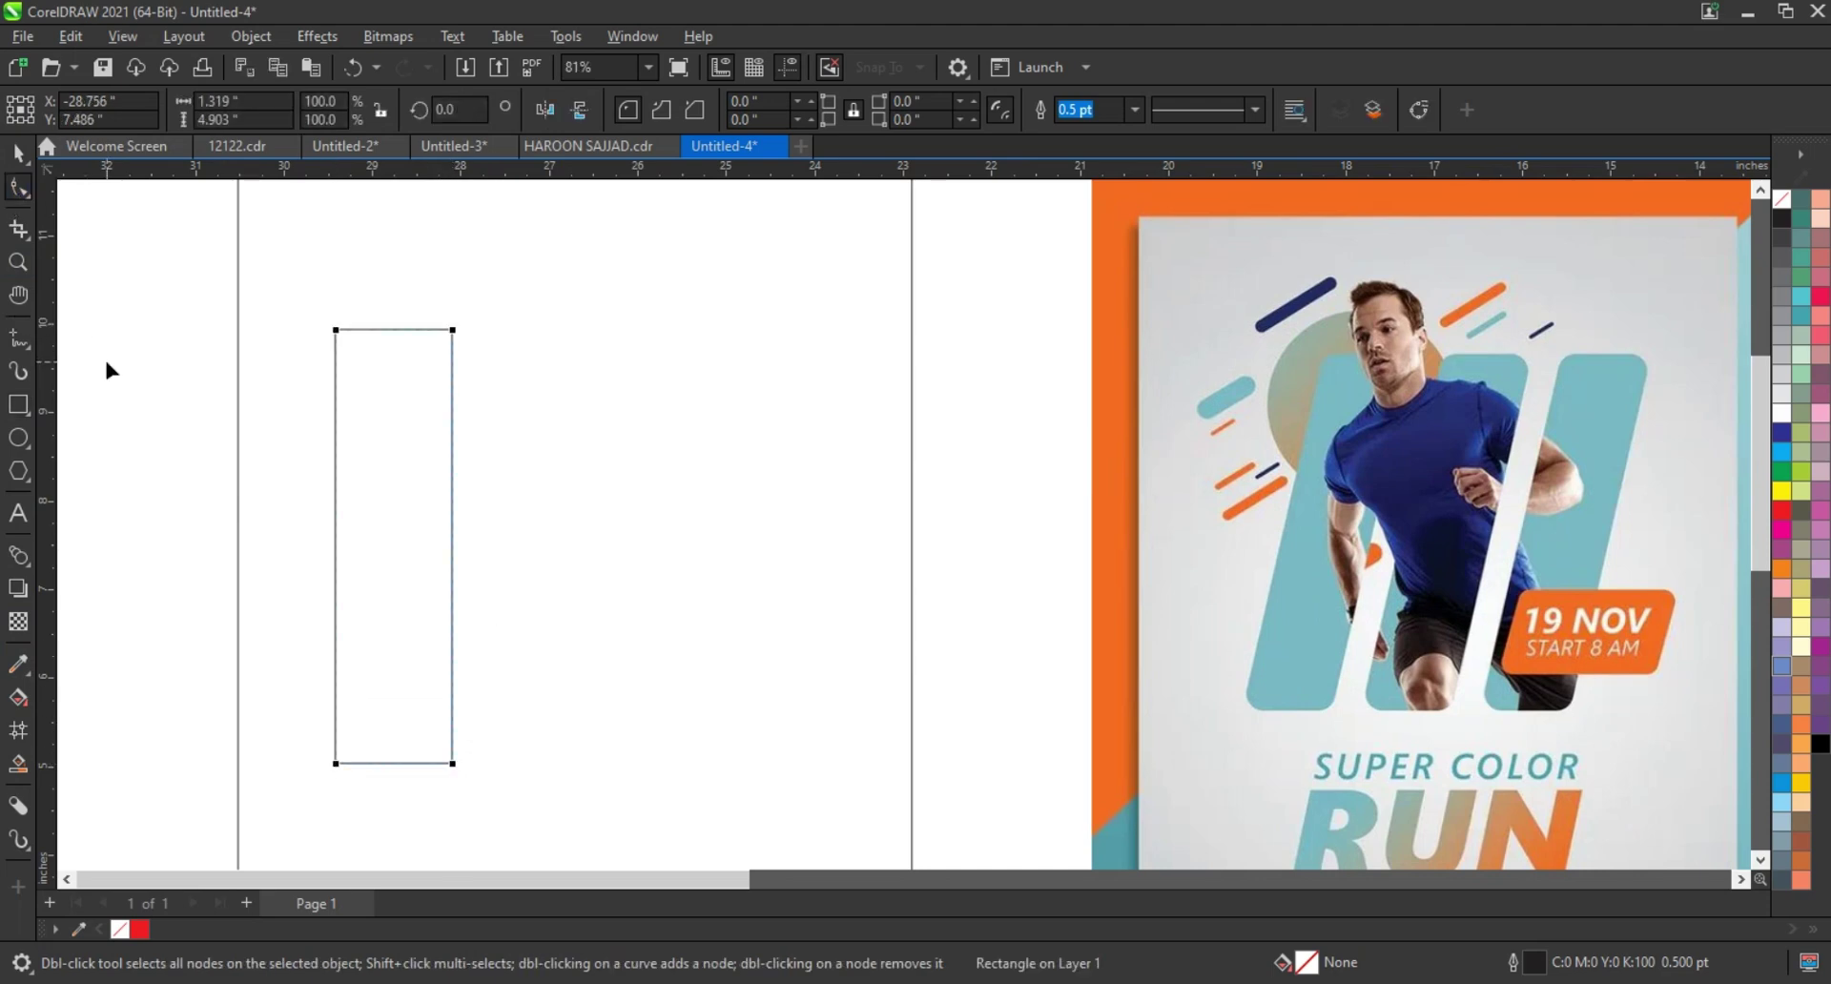
pyautogui.moveTo(336, 330); pyautogui.dragTo(322, 342)
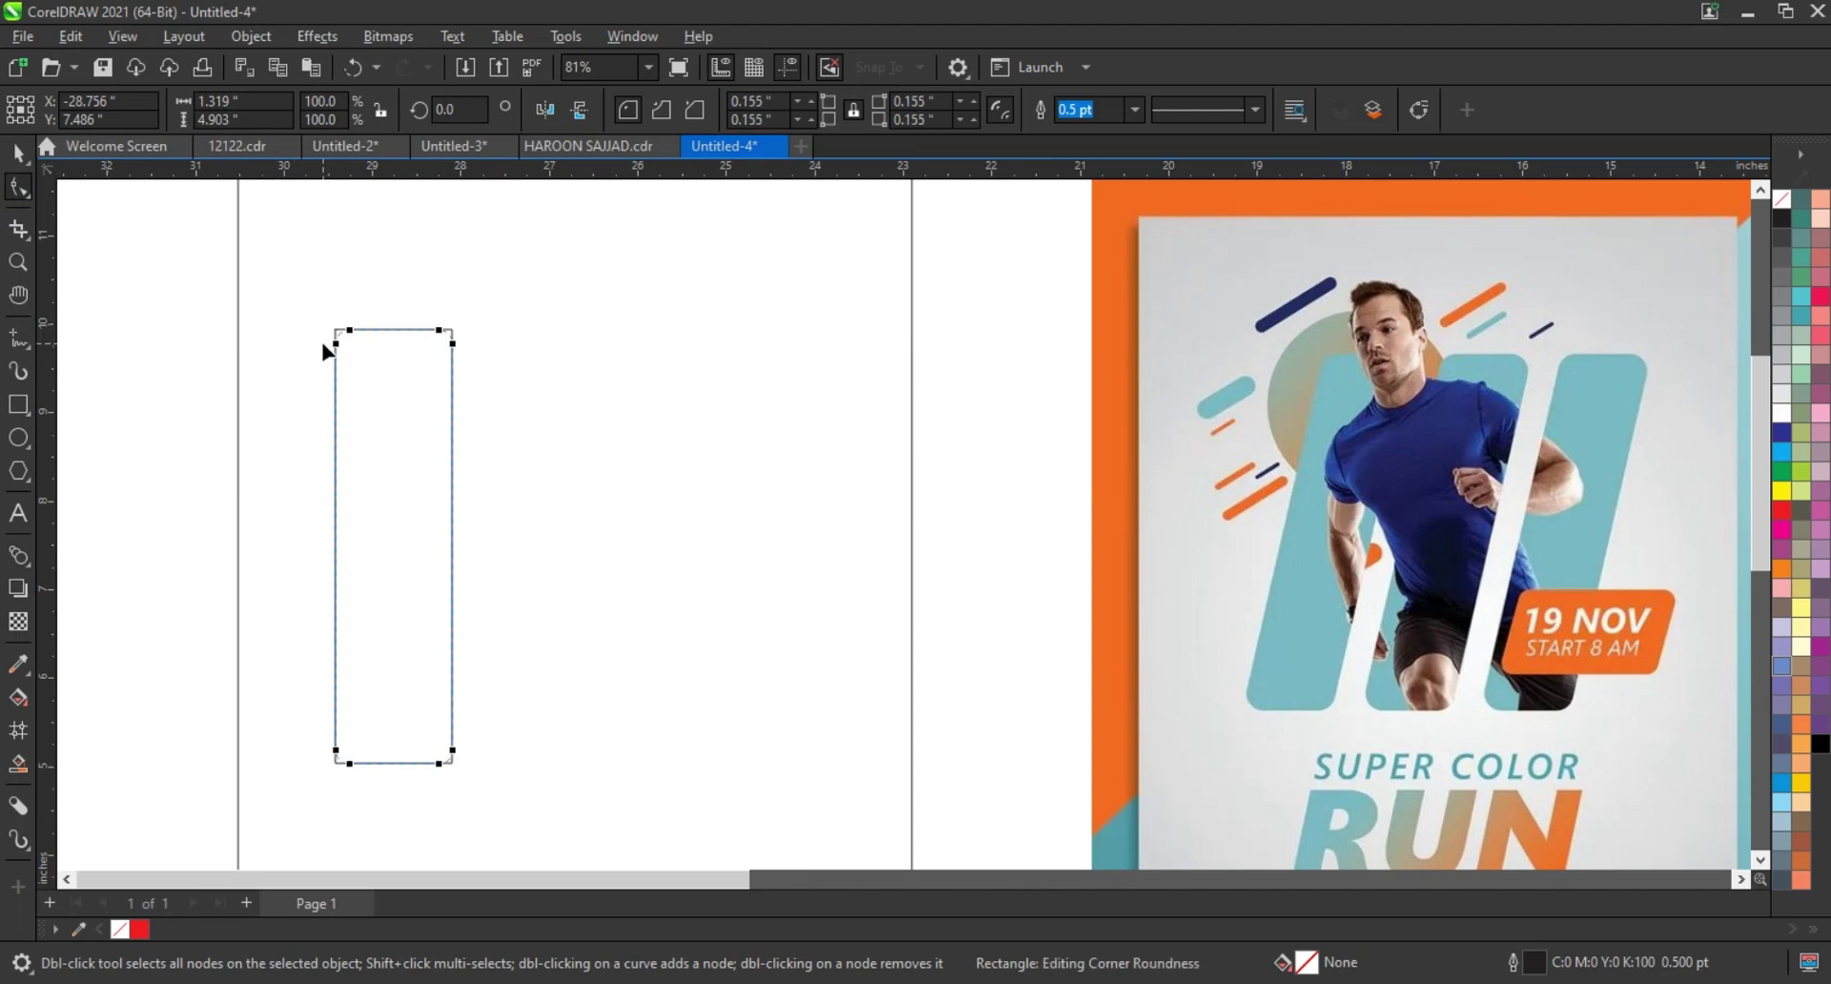
# - Duplicate the rounded bar twice to its right and select all three bars
pyautogui.click(19, 155)
pyautogui.moveTo(391, 540); pyautogui.dragTo(540, 550)
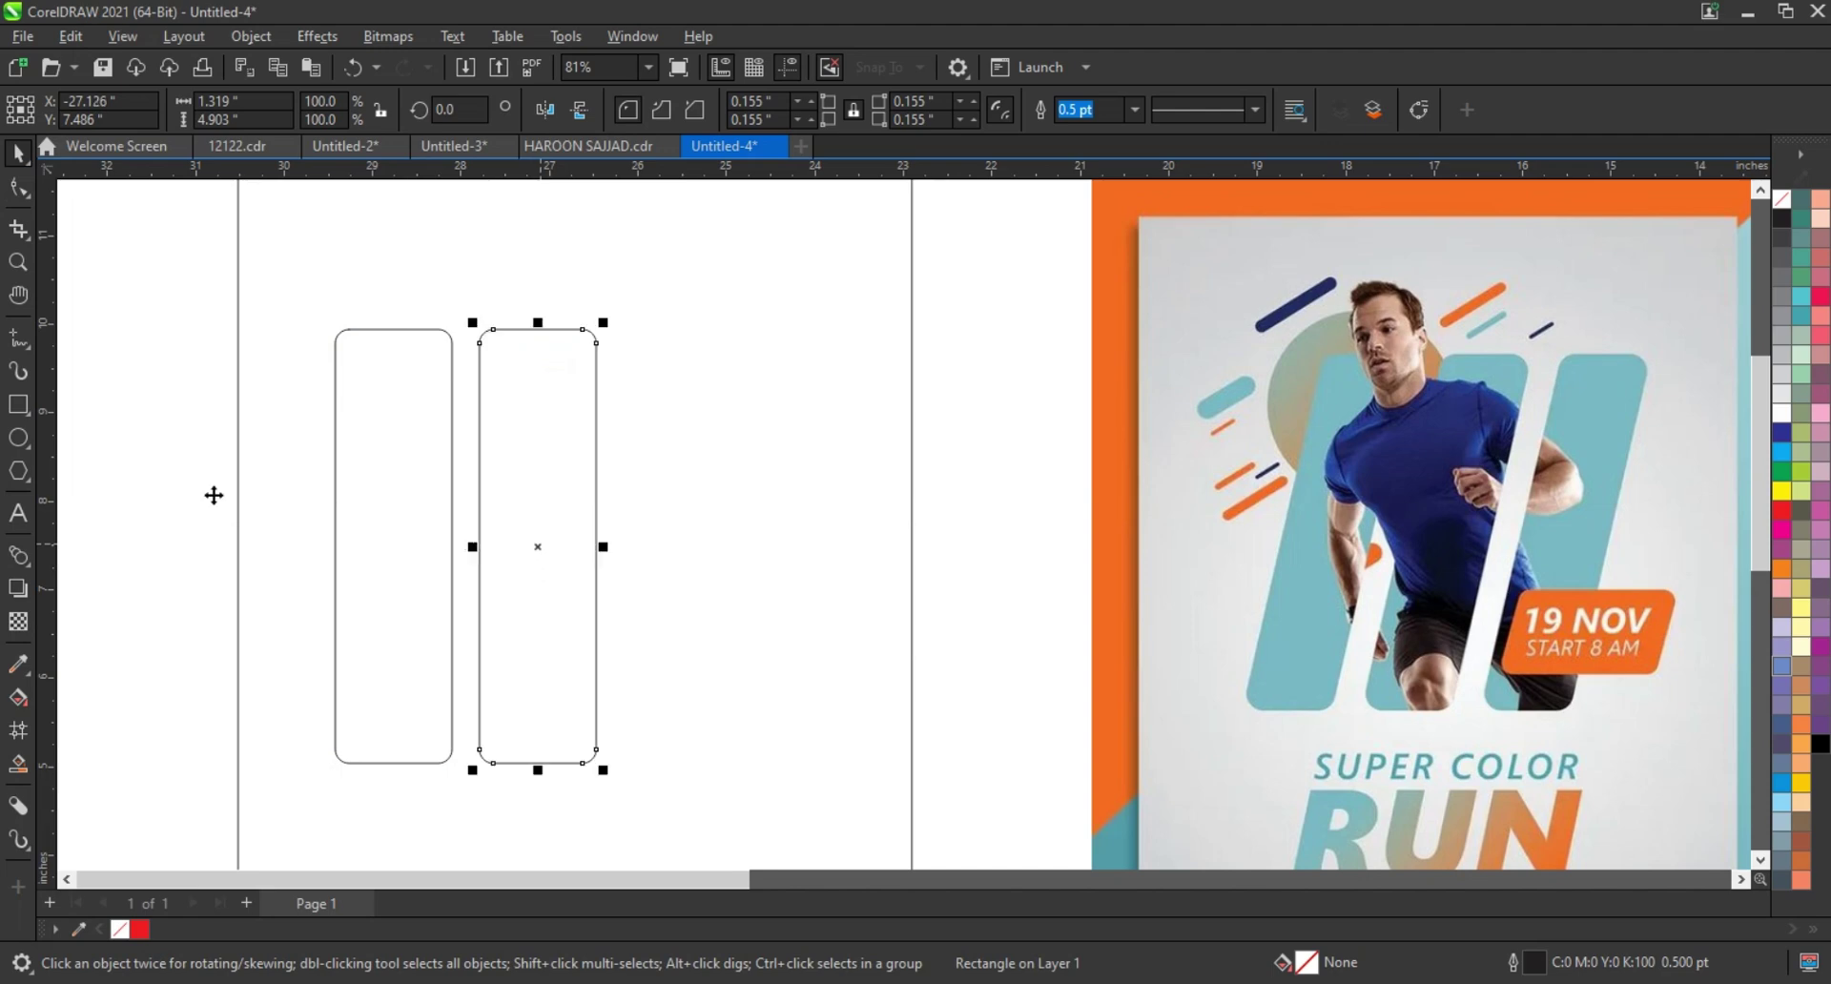
pyautogui.hotkey('ctrl', 'r')
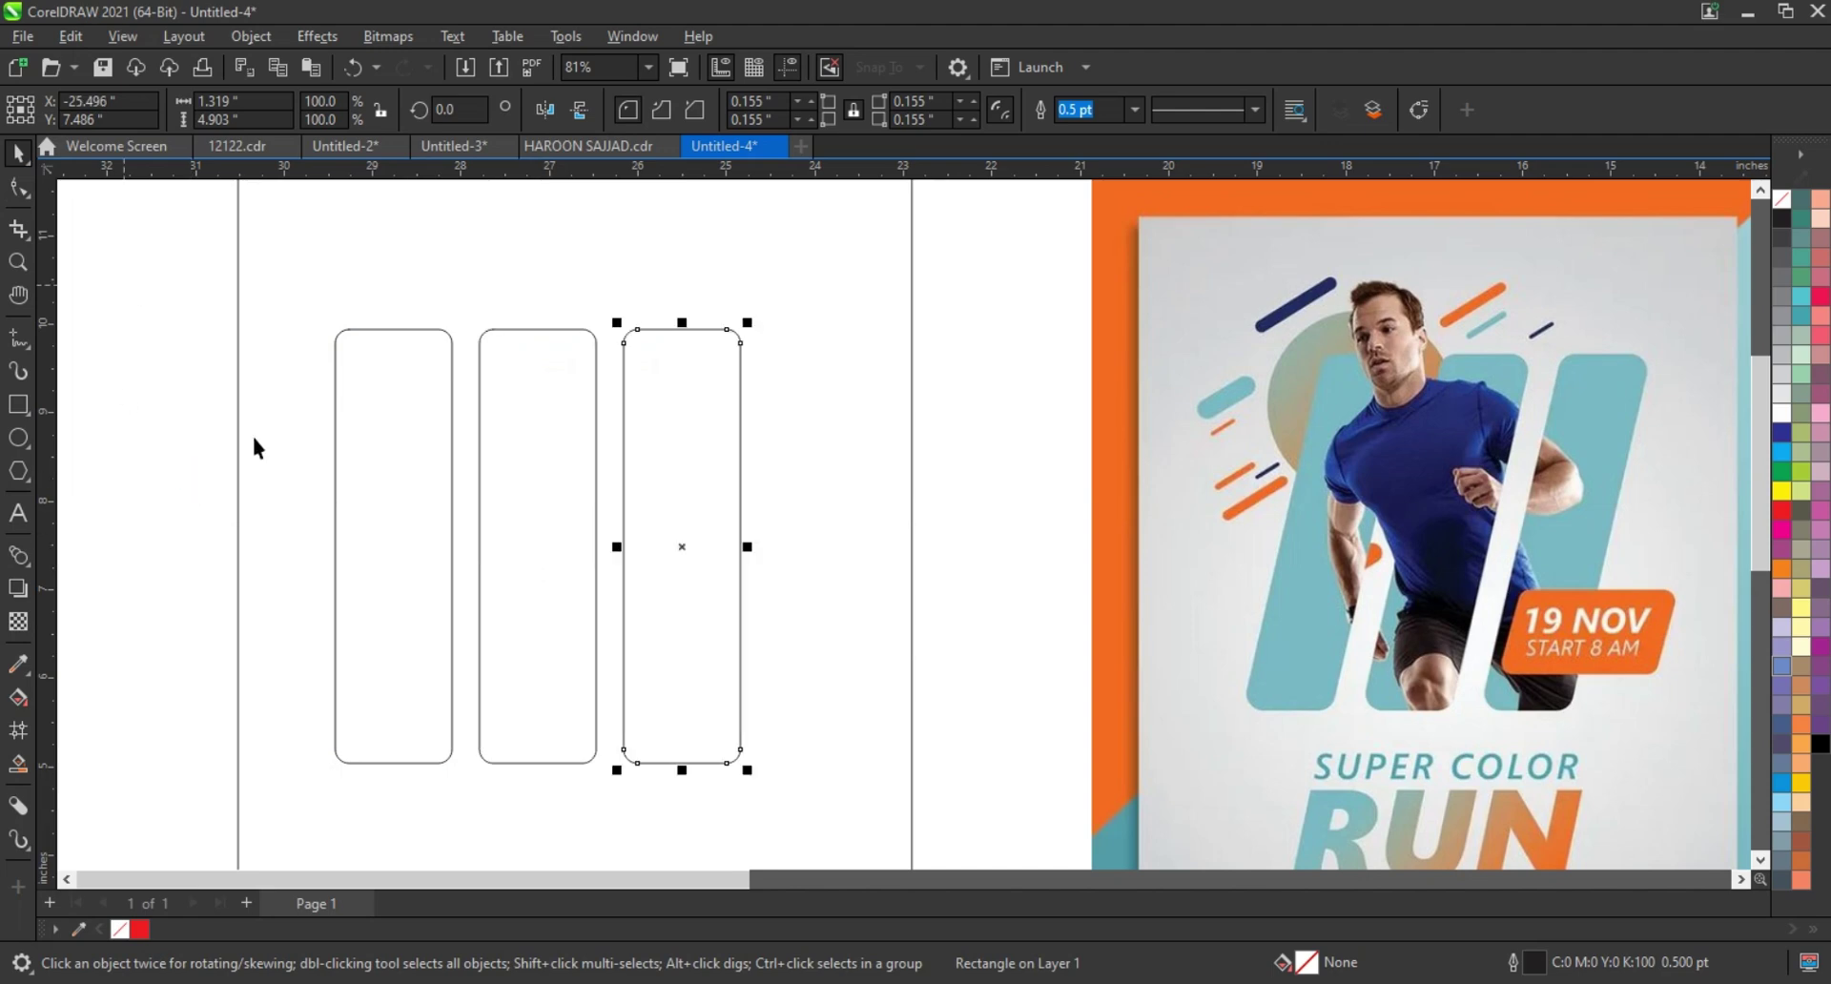
pyautogui.moveTo(124, 278); pyautogui.dragTo(774, 803)
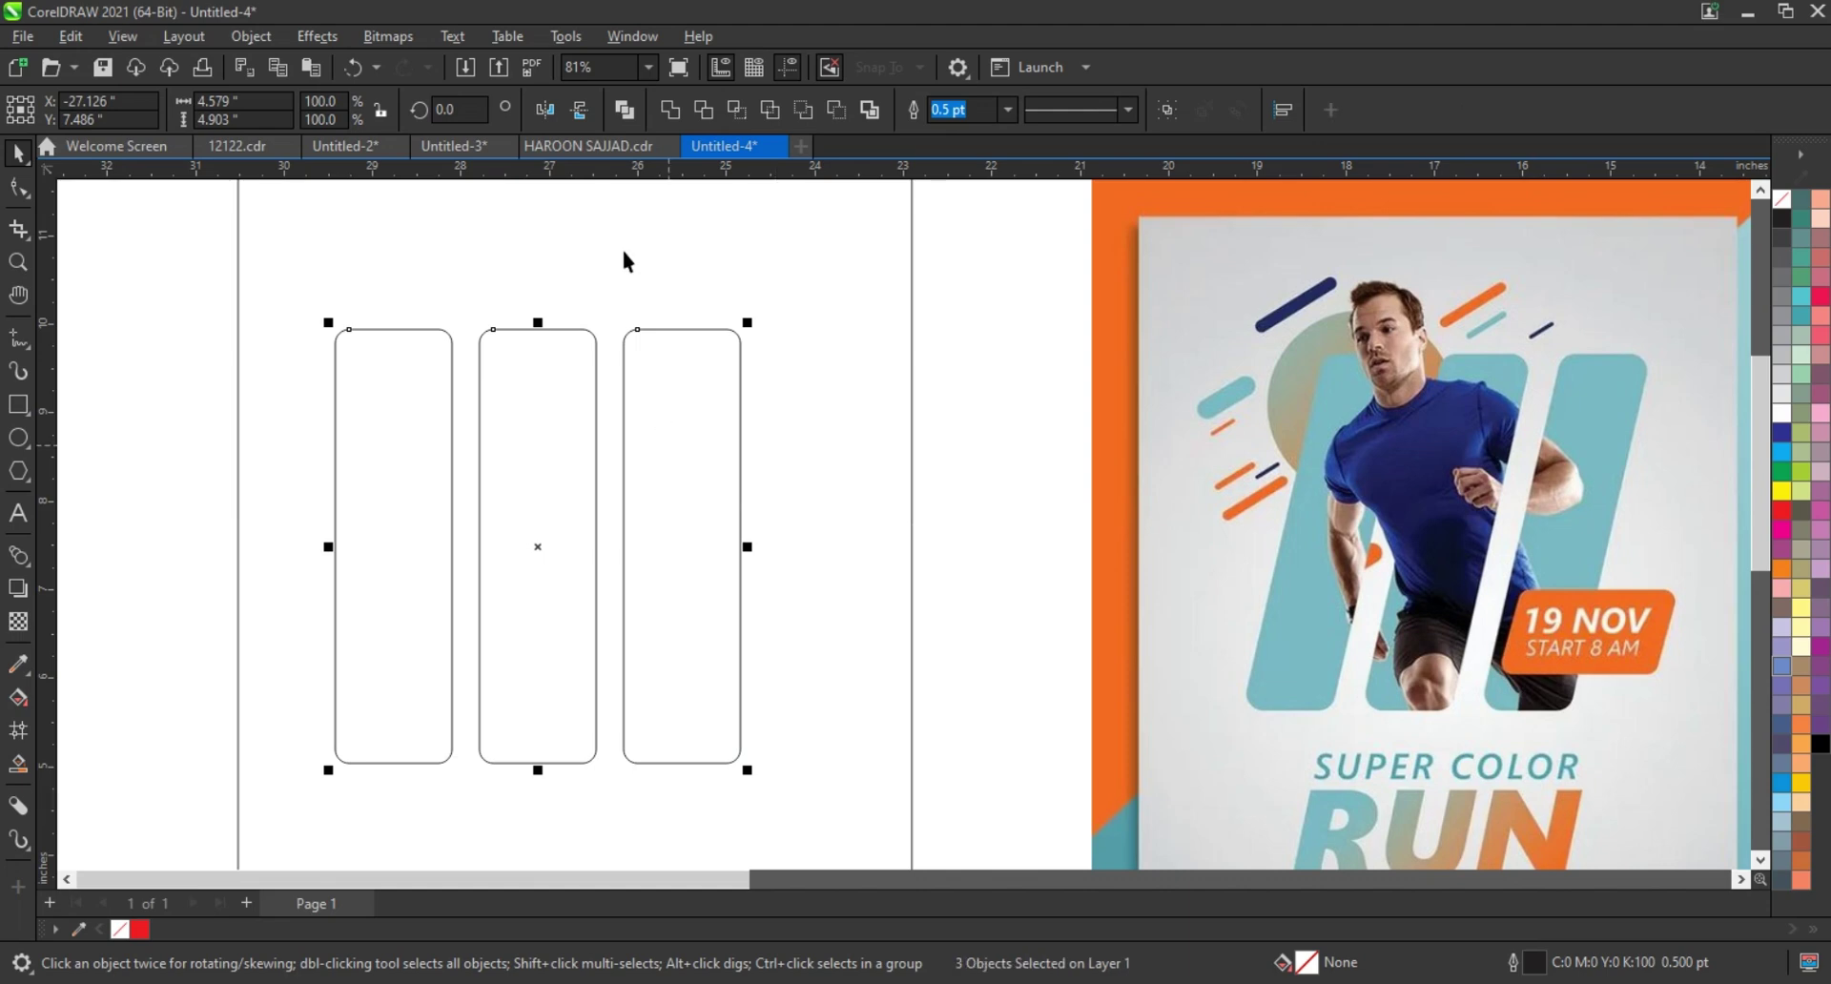
# - Weld the three rounded bars into one shape and skew them to slant right like the reference stripes
pyautogui.click(670, 109)
pyautogui.click(556, 329)
pyautogui.moveTo(542, 319); pyautogui.dragTo(613, 332)
pyautogui.moveTo(585, 774); pyautogui.dragTo(560, 776)
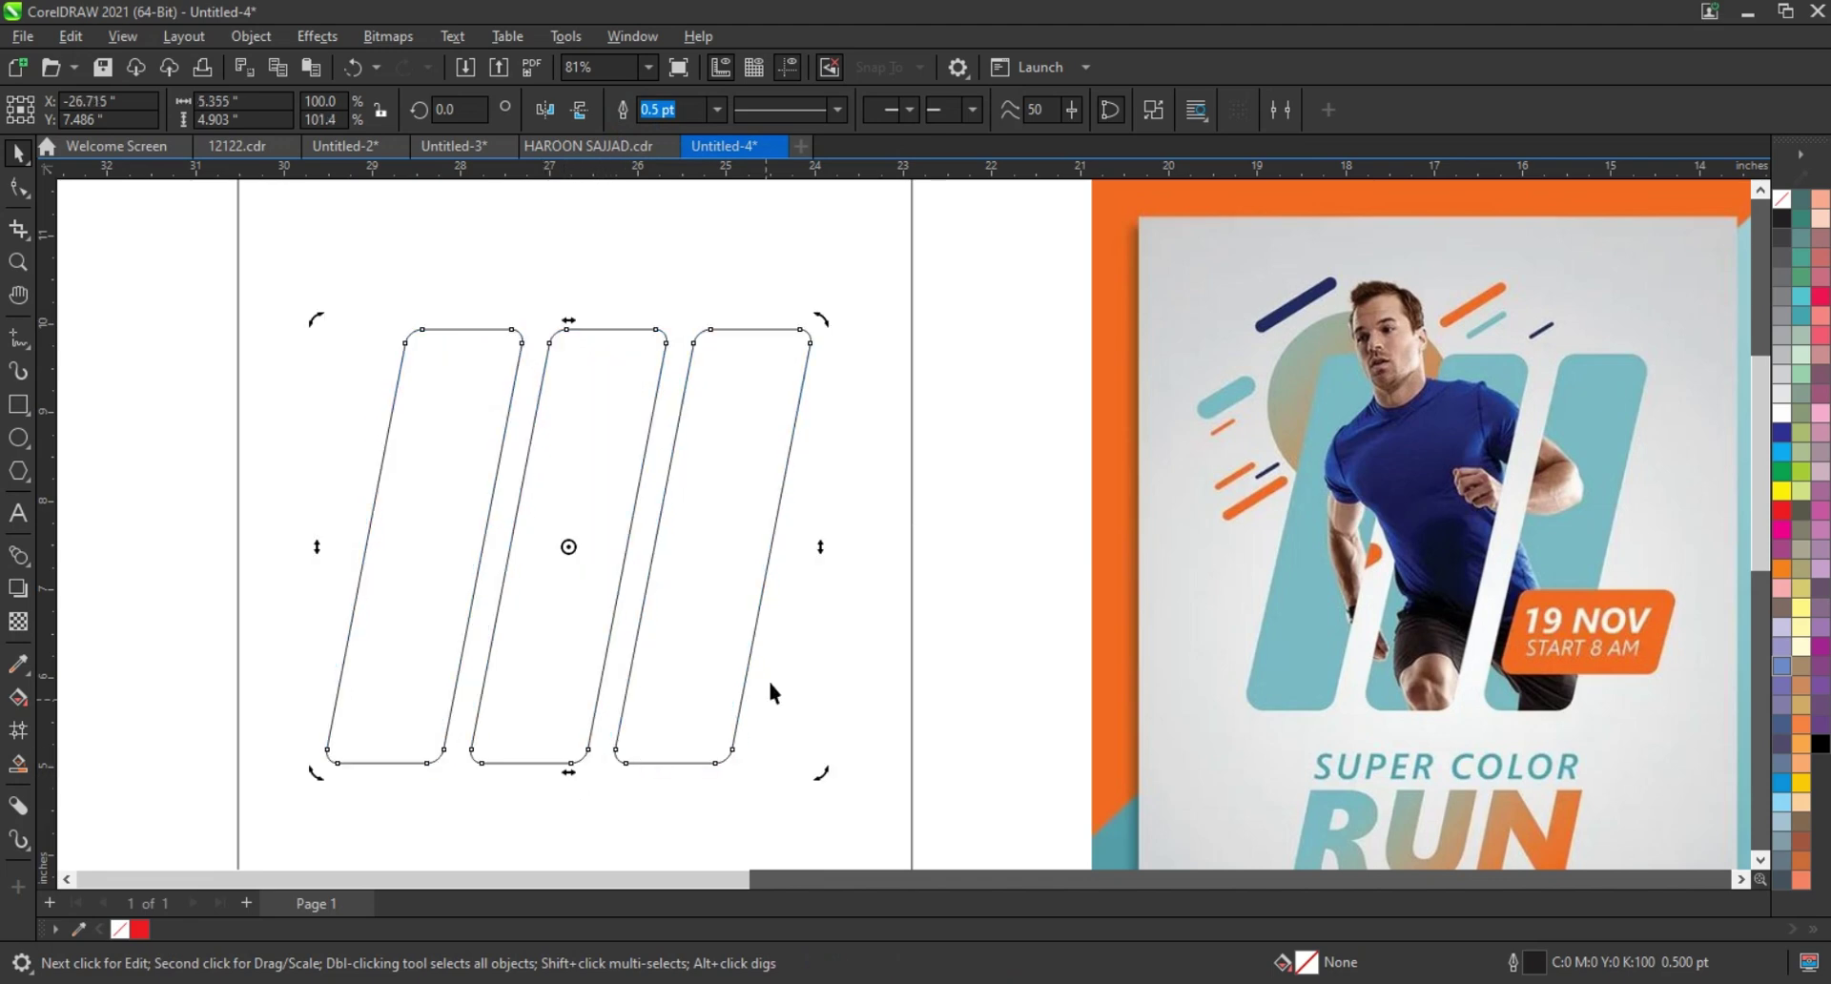
pyautogui.click(1004, 589)
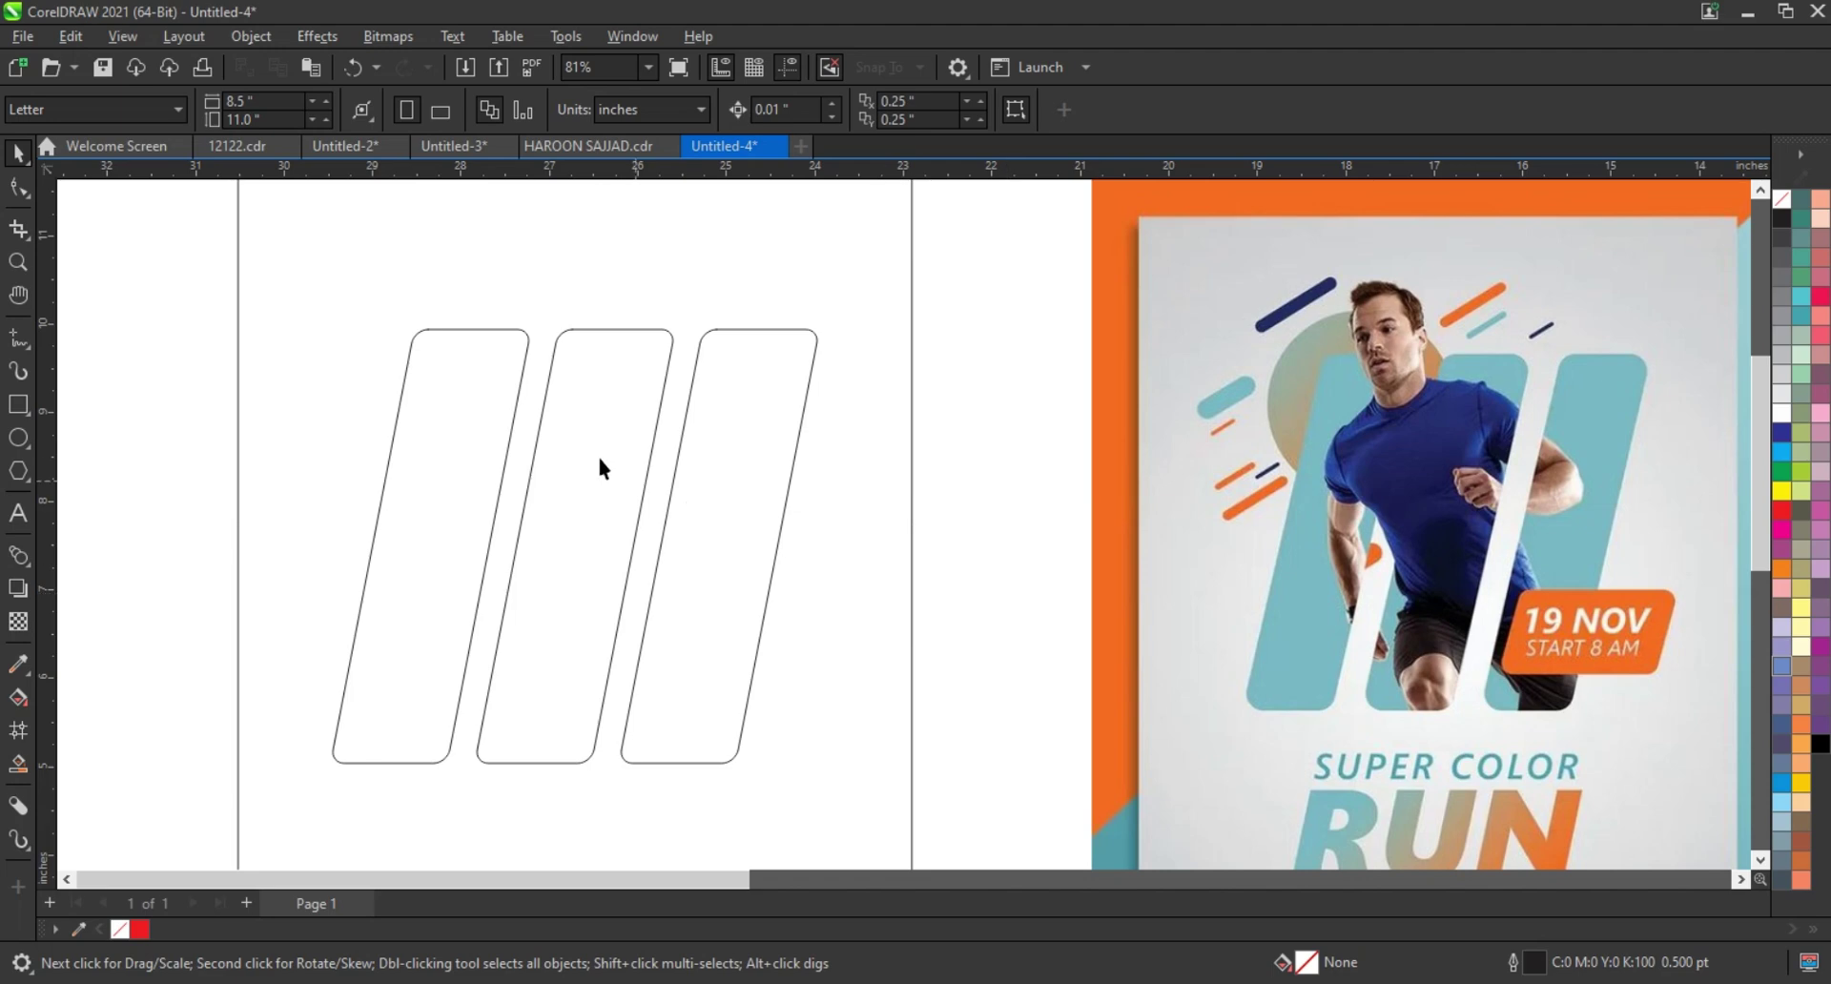
pyautogui.click(586, 332)
pyautogui.click(577, 333)
pyautogui.moveTo(577, 325); pyautogui.dragTo(577, 324)
pyautogui.scroll(-2, 572, 496)
pyautogui.scroll(-2, 401, 505)
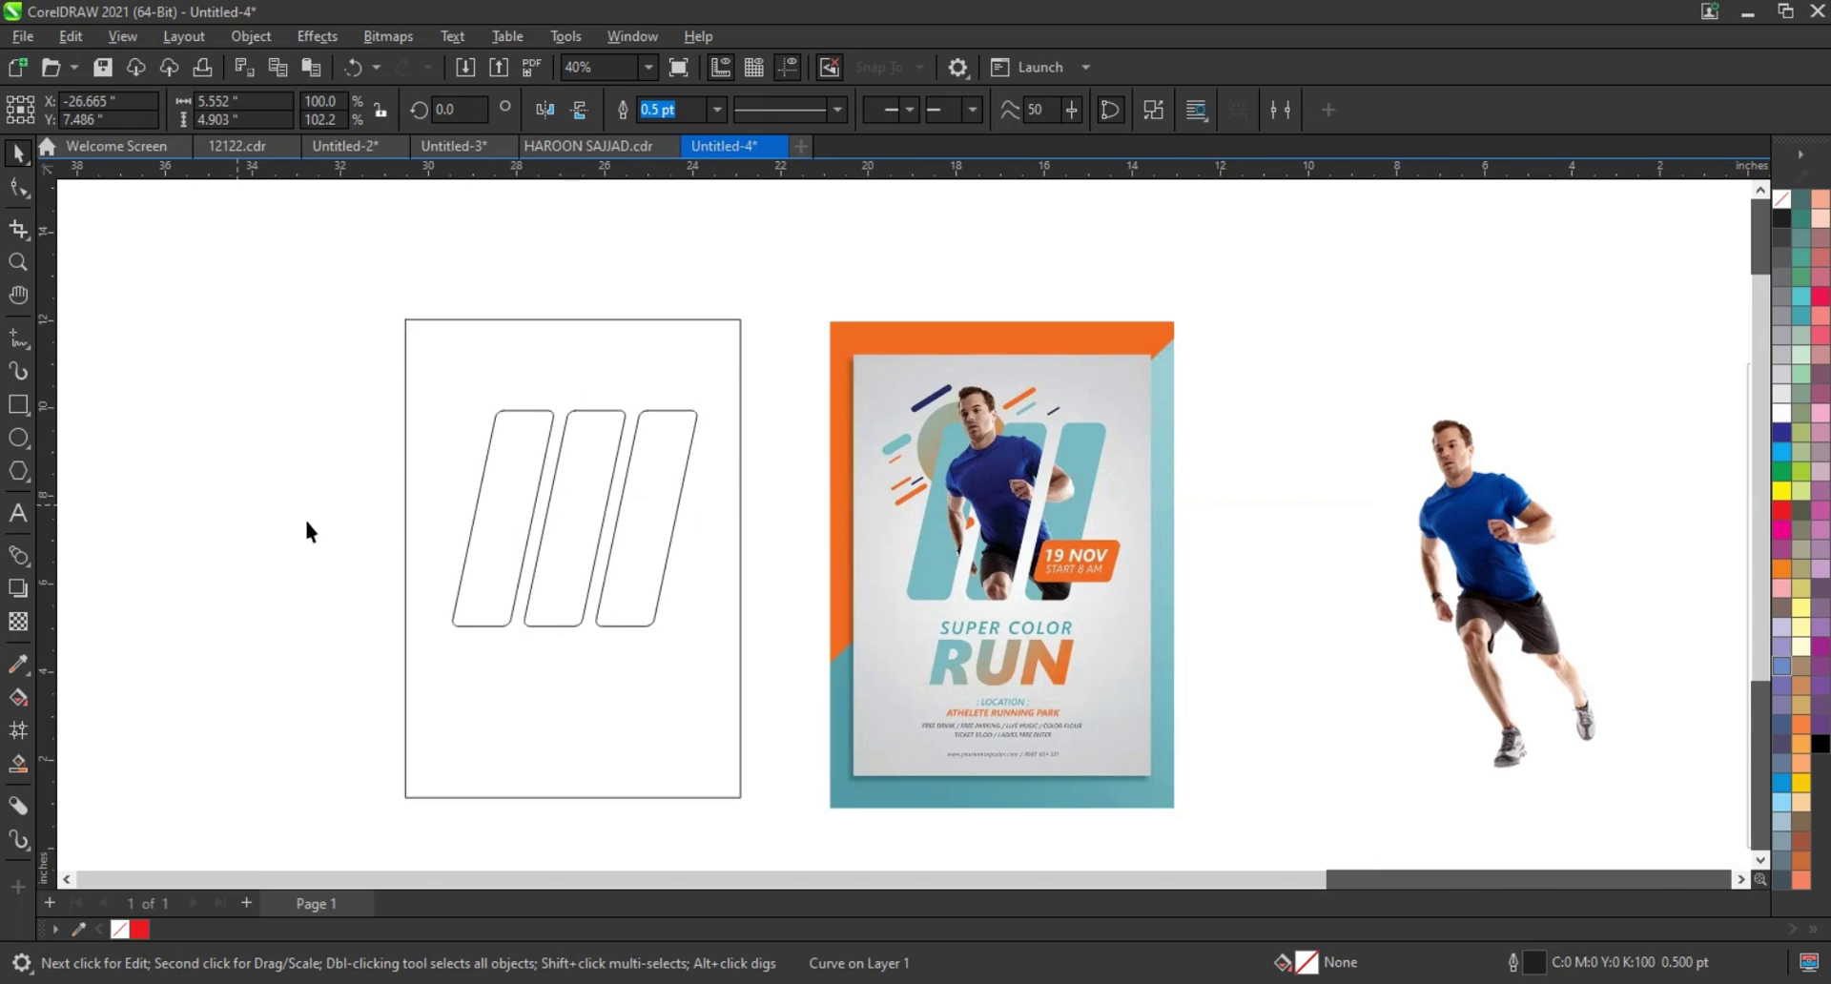
# - Drag the runner photo from beside the page onto the slanted bars
pyautogui.click(1468, 591)
pyautogui.moveTo(1463, 577)
pyautogui.mouseDown()
pyautogui.moveTo(658, 568)
pyautogui.moveTo(593, 548)
pyautogui.mouseUp()
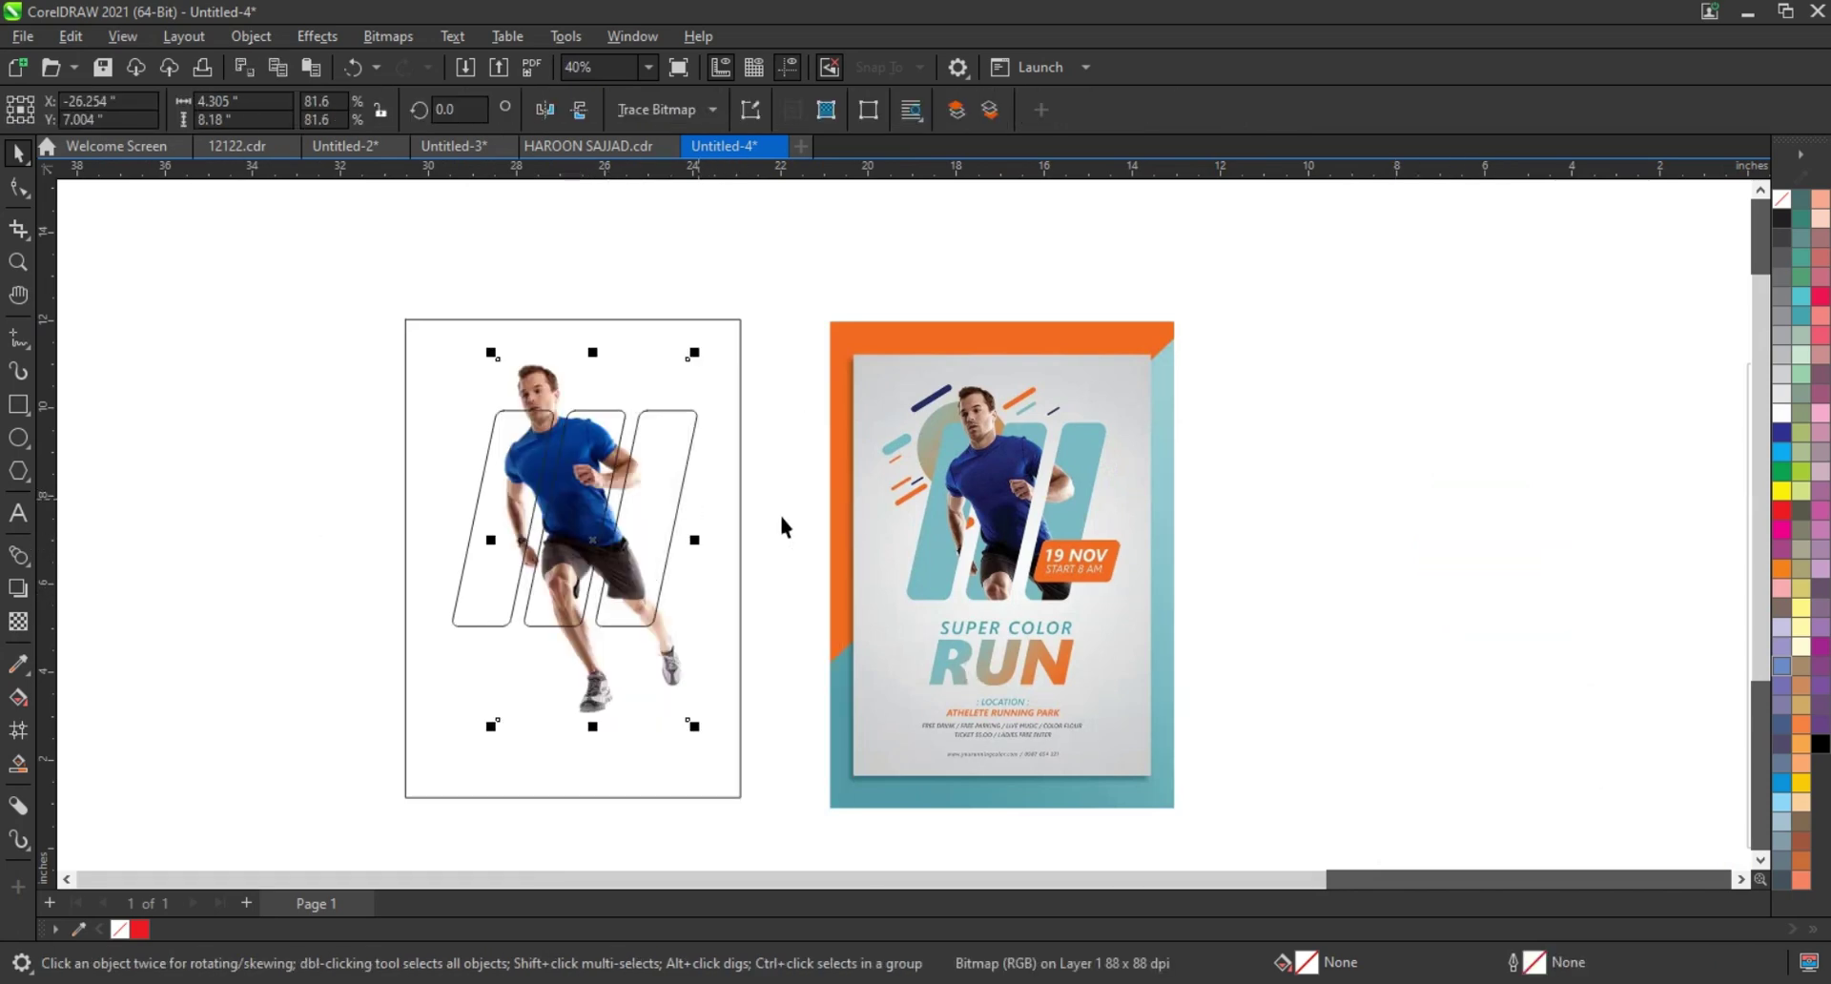
pyautogui.click(17, 261)
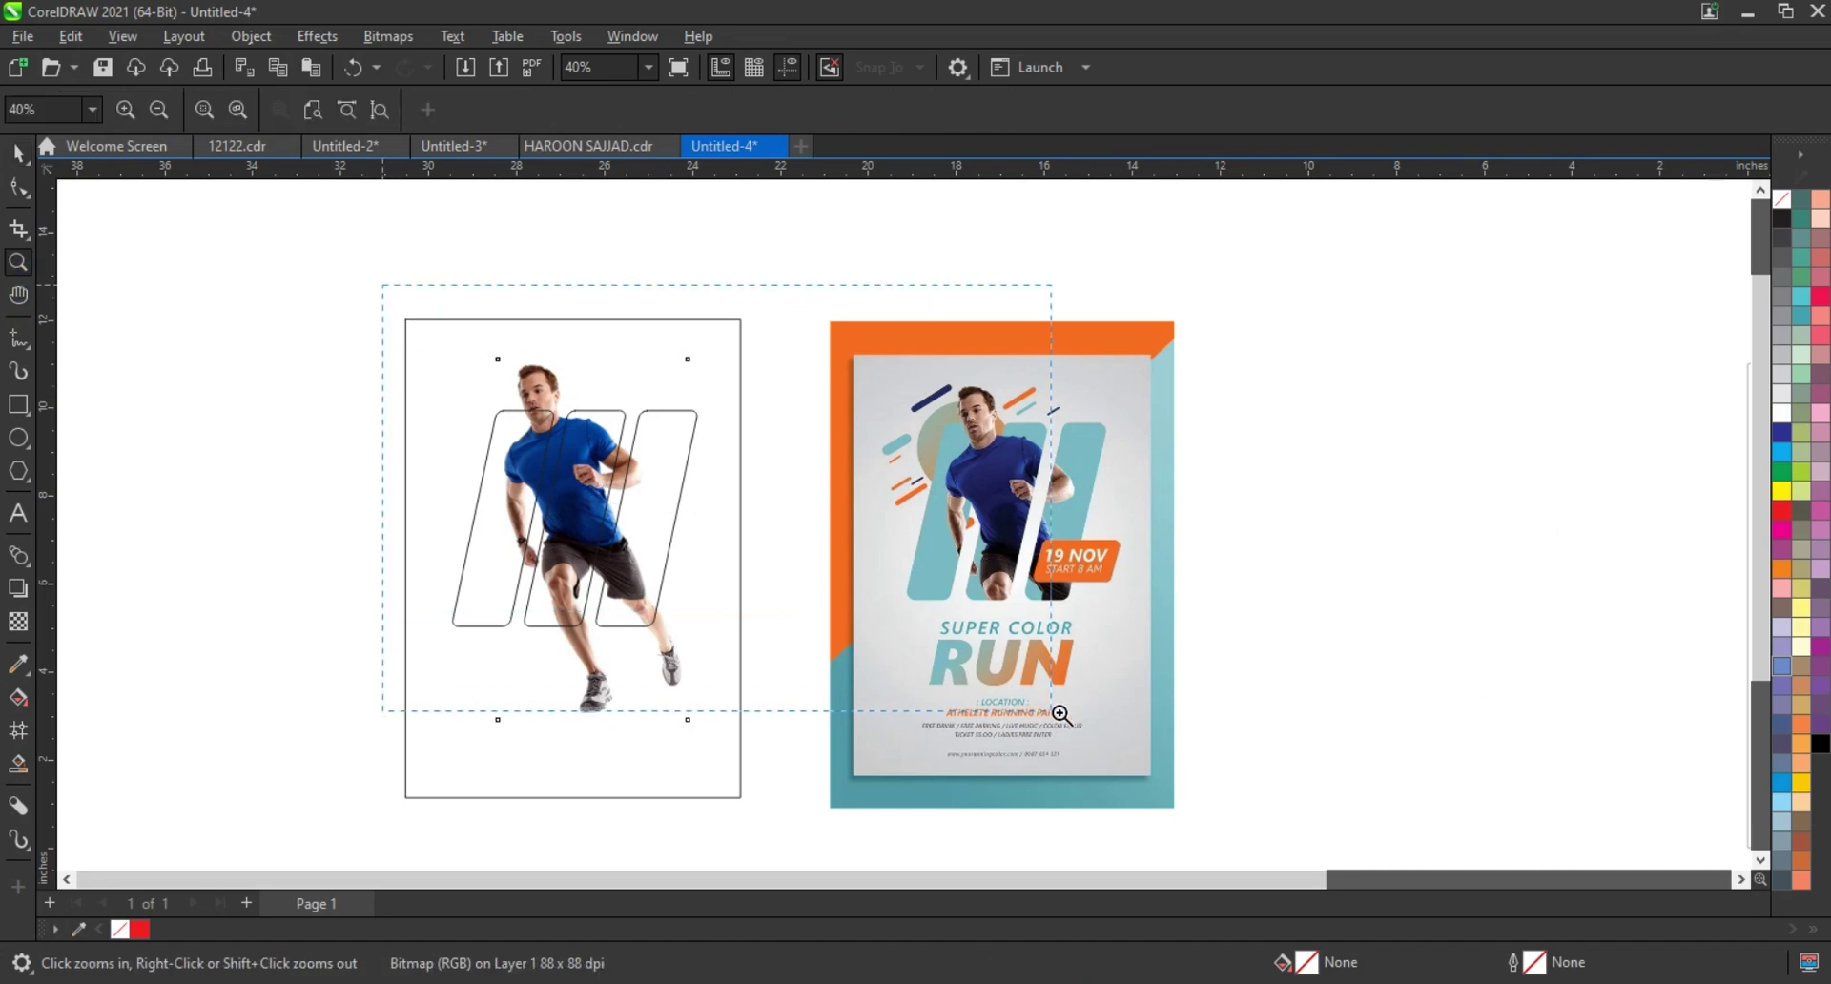
pyautogui.moveTo(886, 662); pyautogui.dragTo(1063, 715)
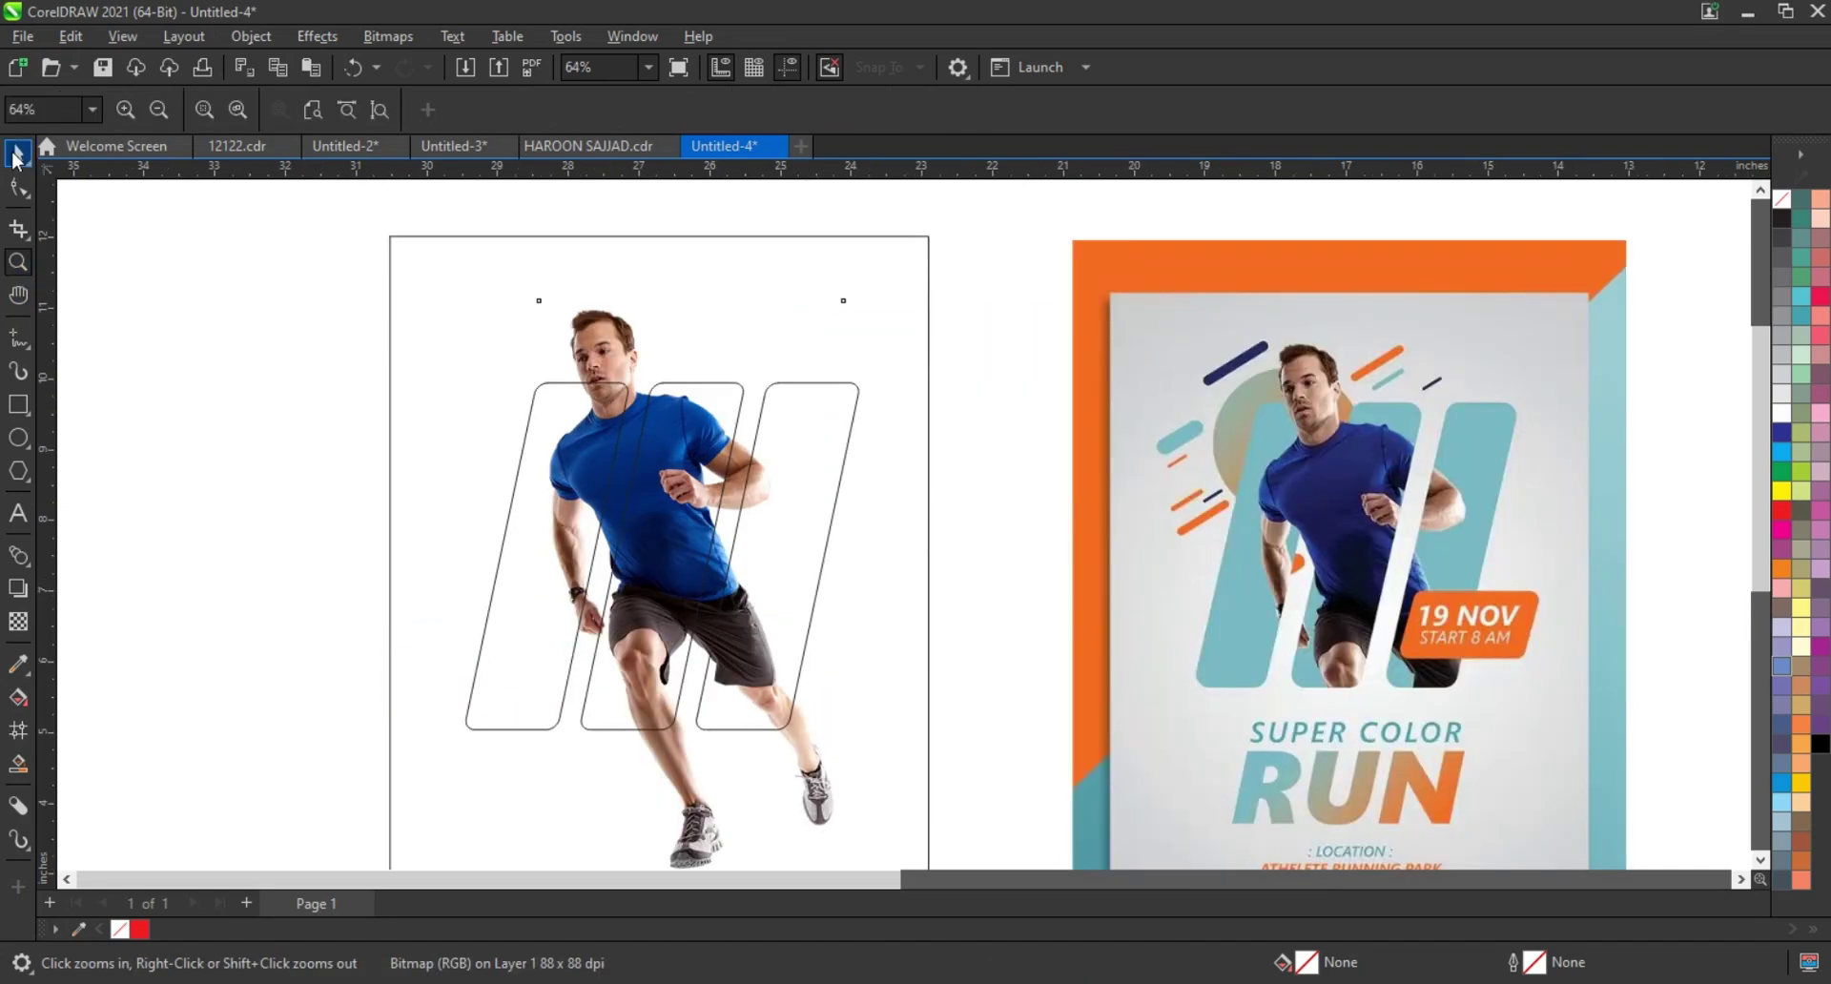
# - Fine-tune the runner photo's position over the bars, nudging it slightly down and right
pyautogui.click(17, 153)
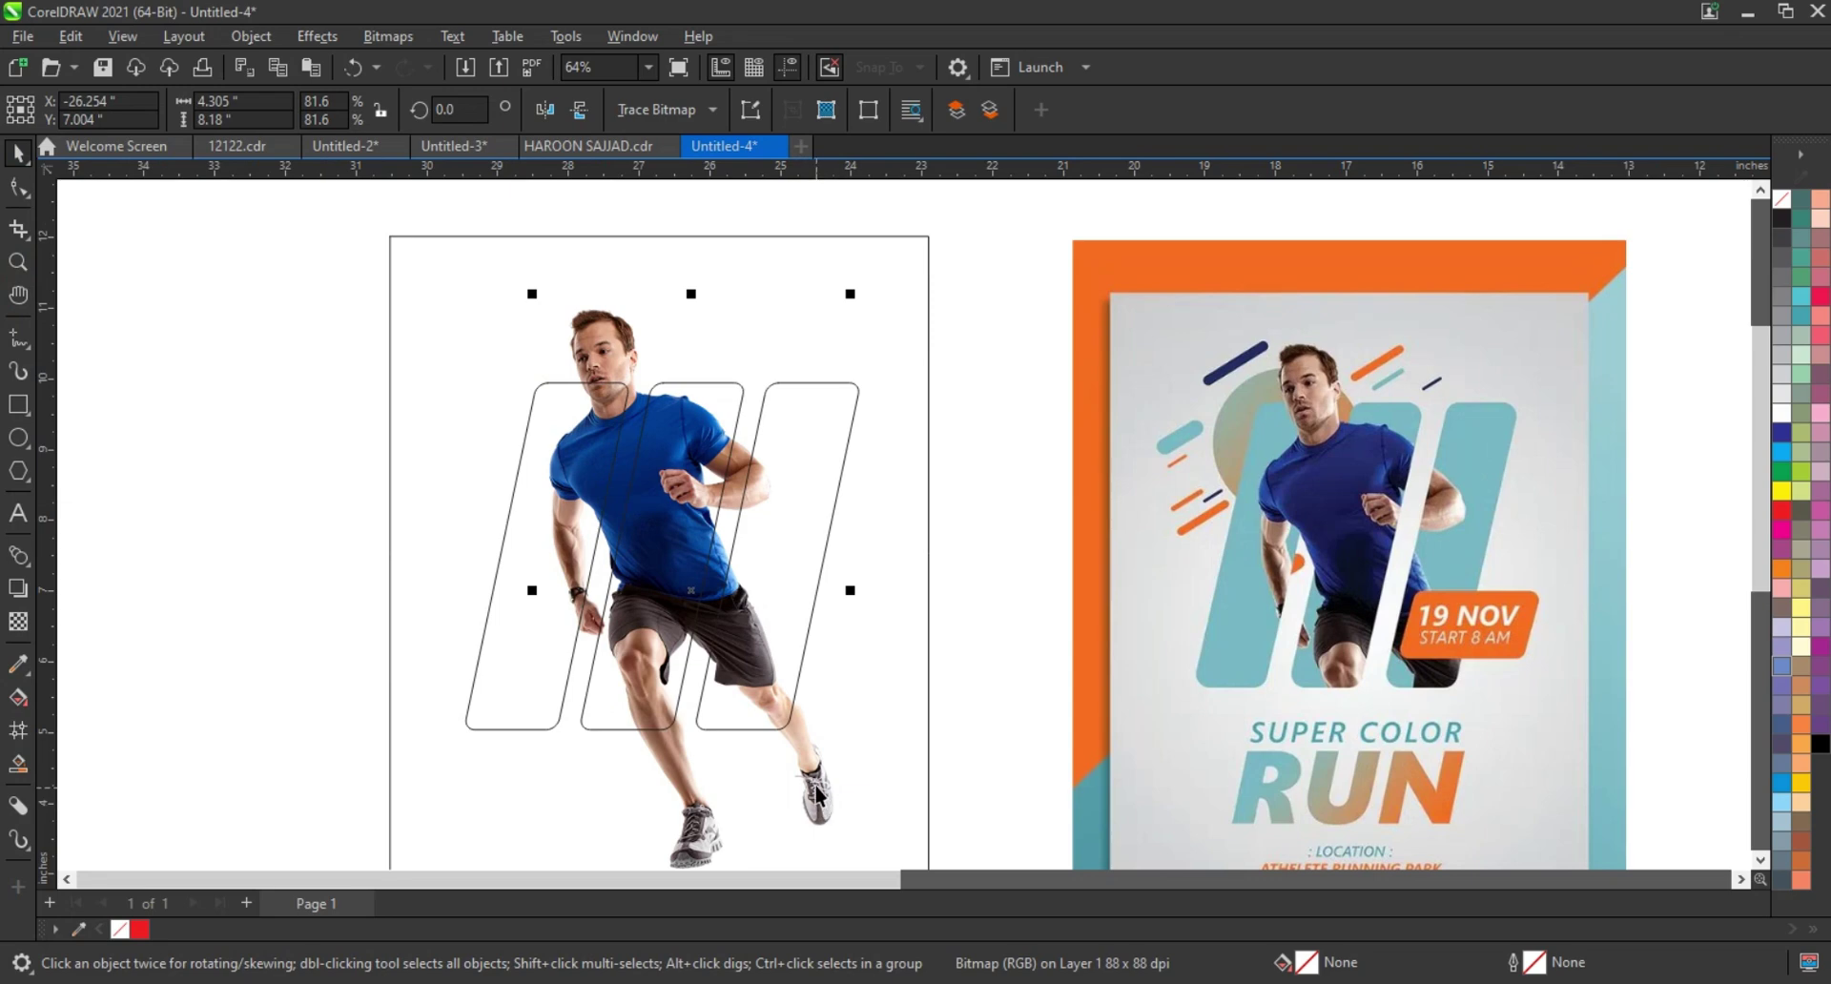
pyautogui.click(921, 675)
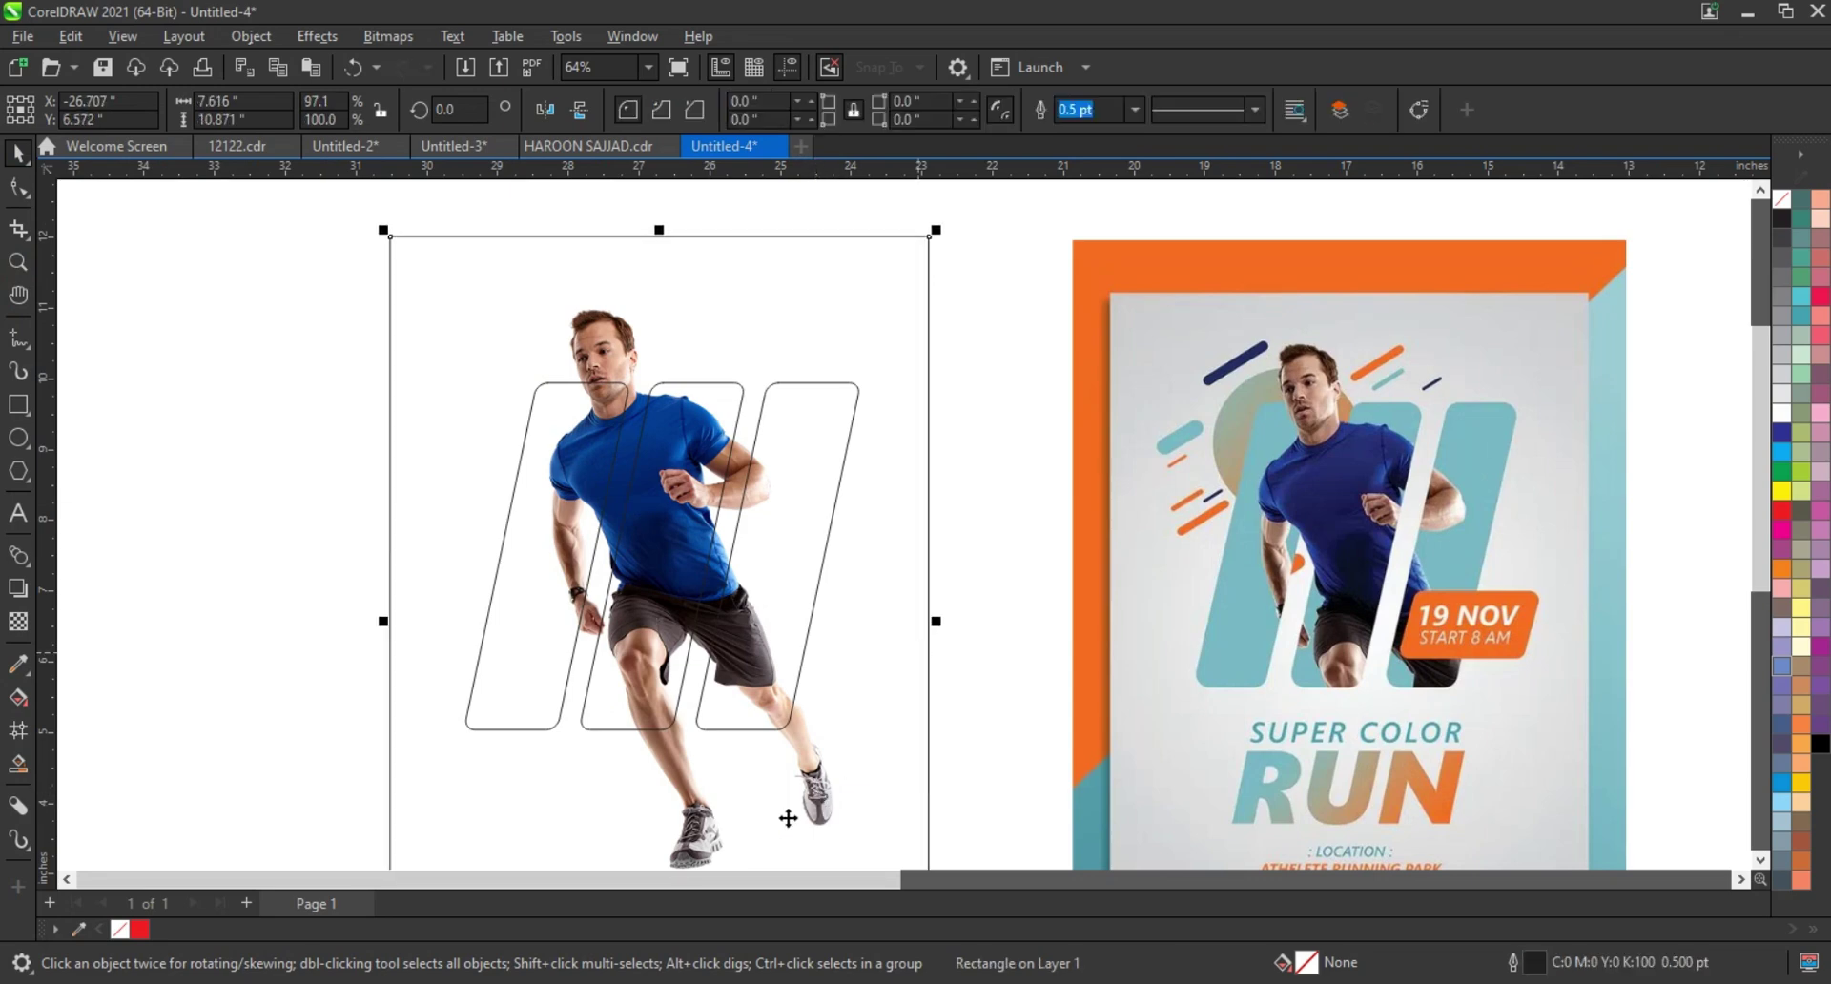
pyautogui.click(695, 827)
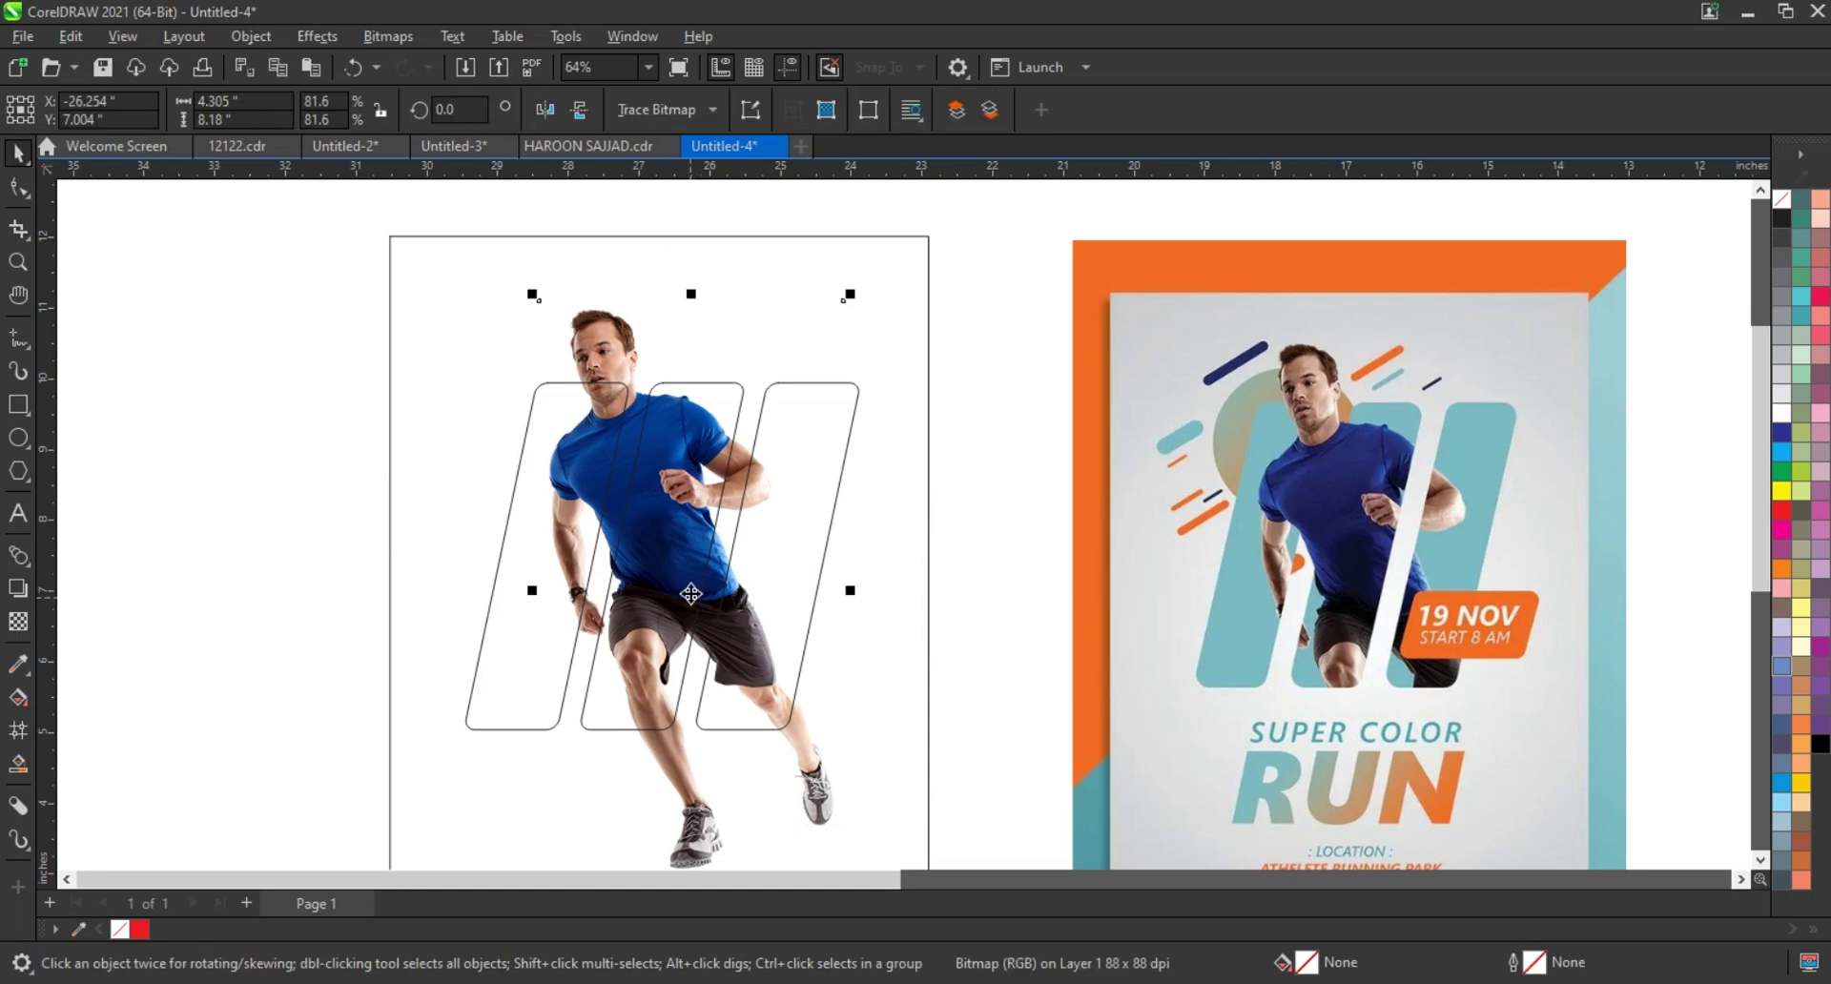
pyautogui.moveTo(681, 575); pyautogui.dragTo(683, 602)
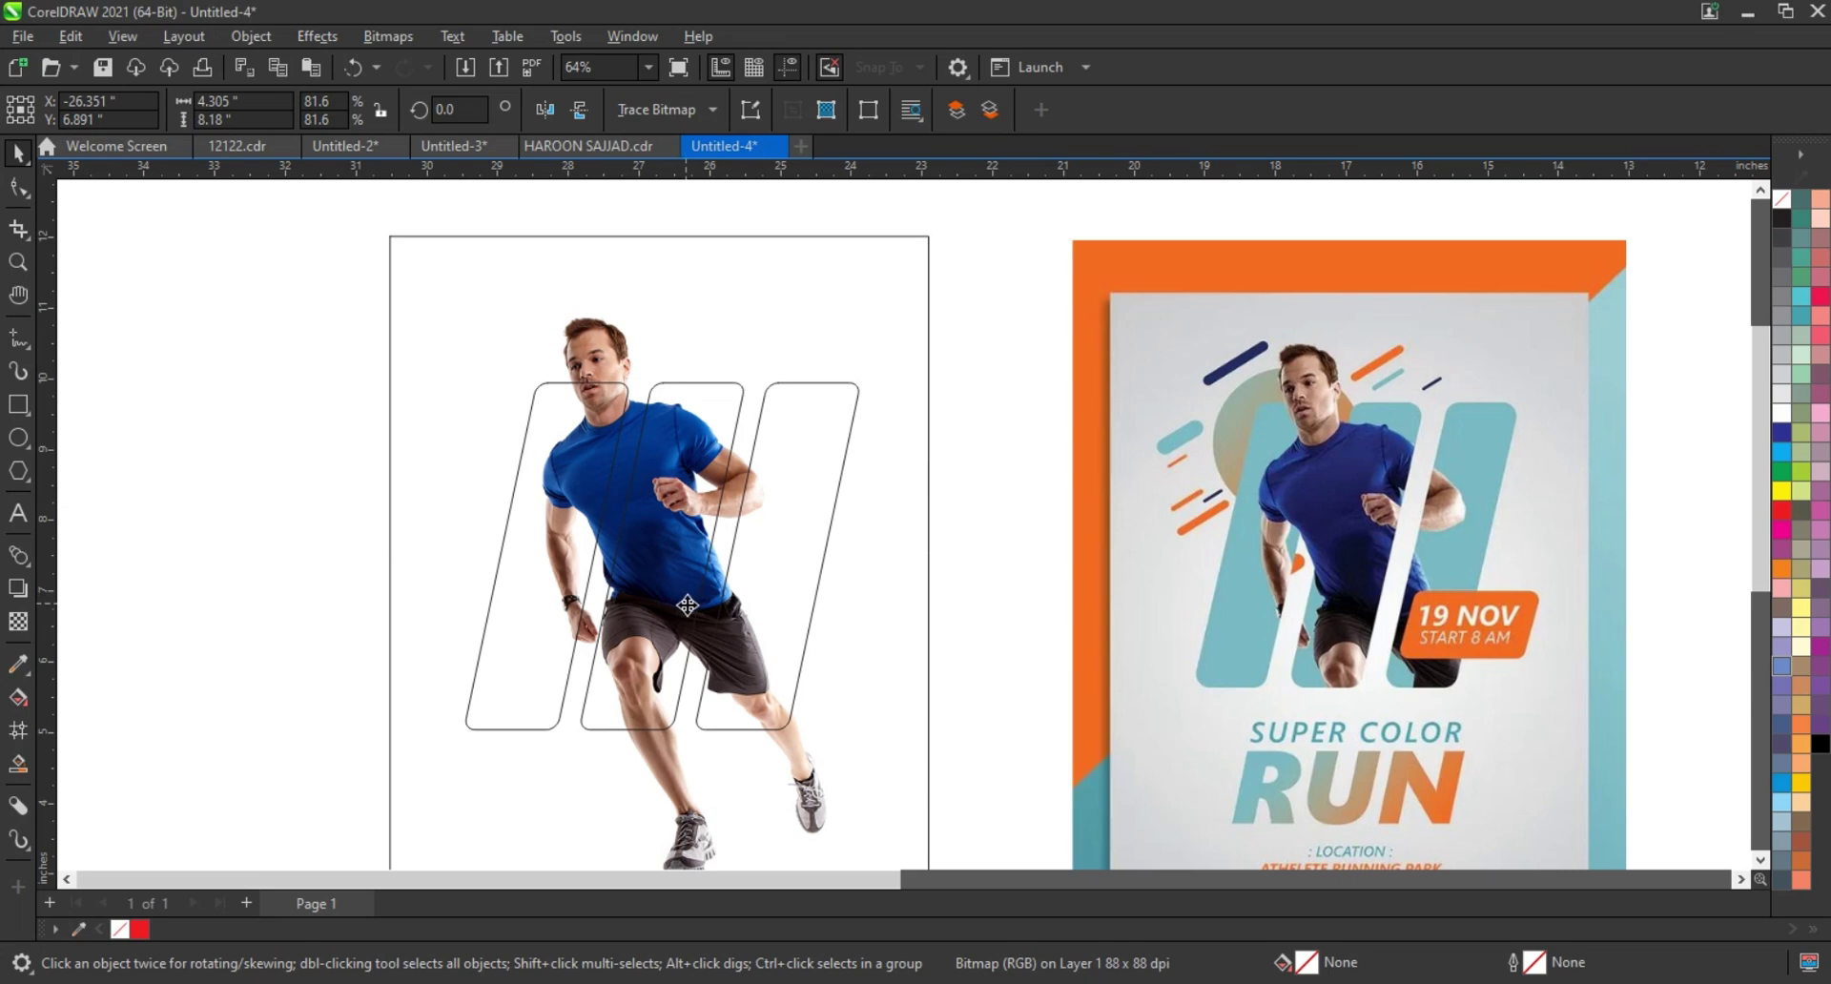
pyautogui.moveTo(682, 603); pyautogui.dragTo(691, 606)
# - PowerClip a copy of the runner photo inside the three slanted outline bars
pyautogui.moveTo(811, 793); pyautogui.dragTo(354, 757)
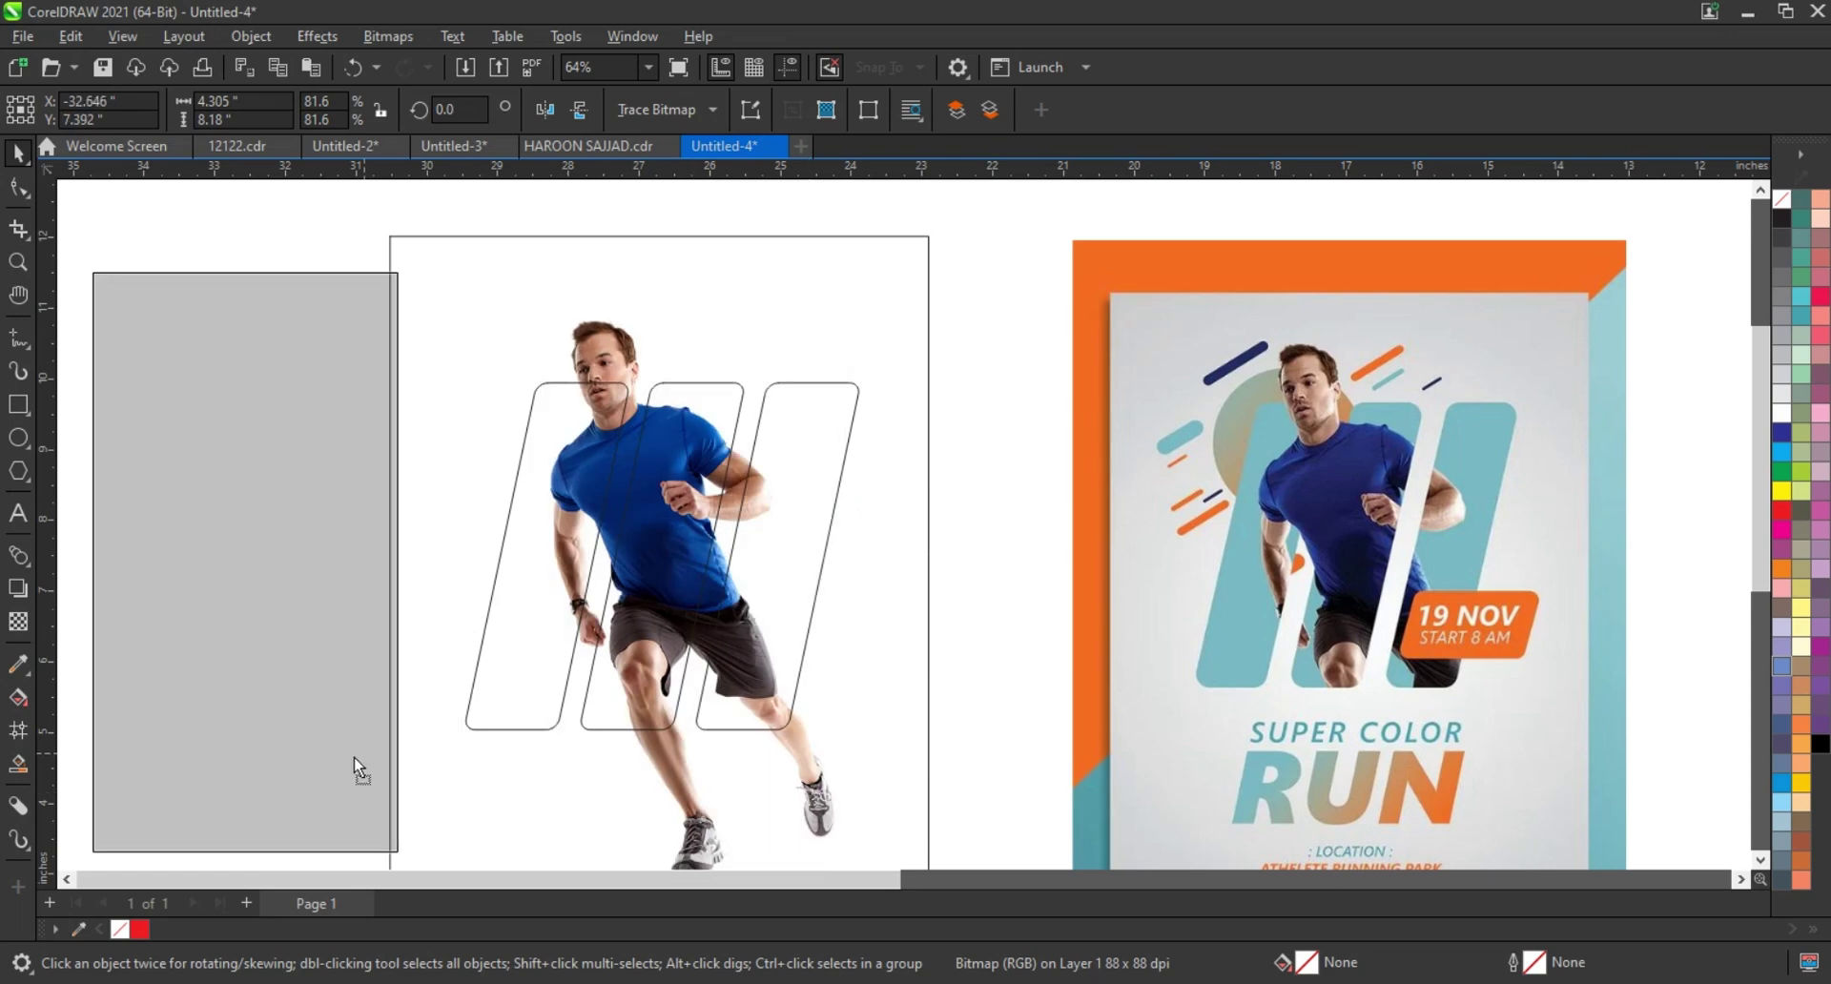
pyautogui.hotkey('ctrl', 'z')
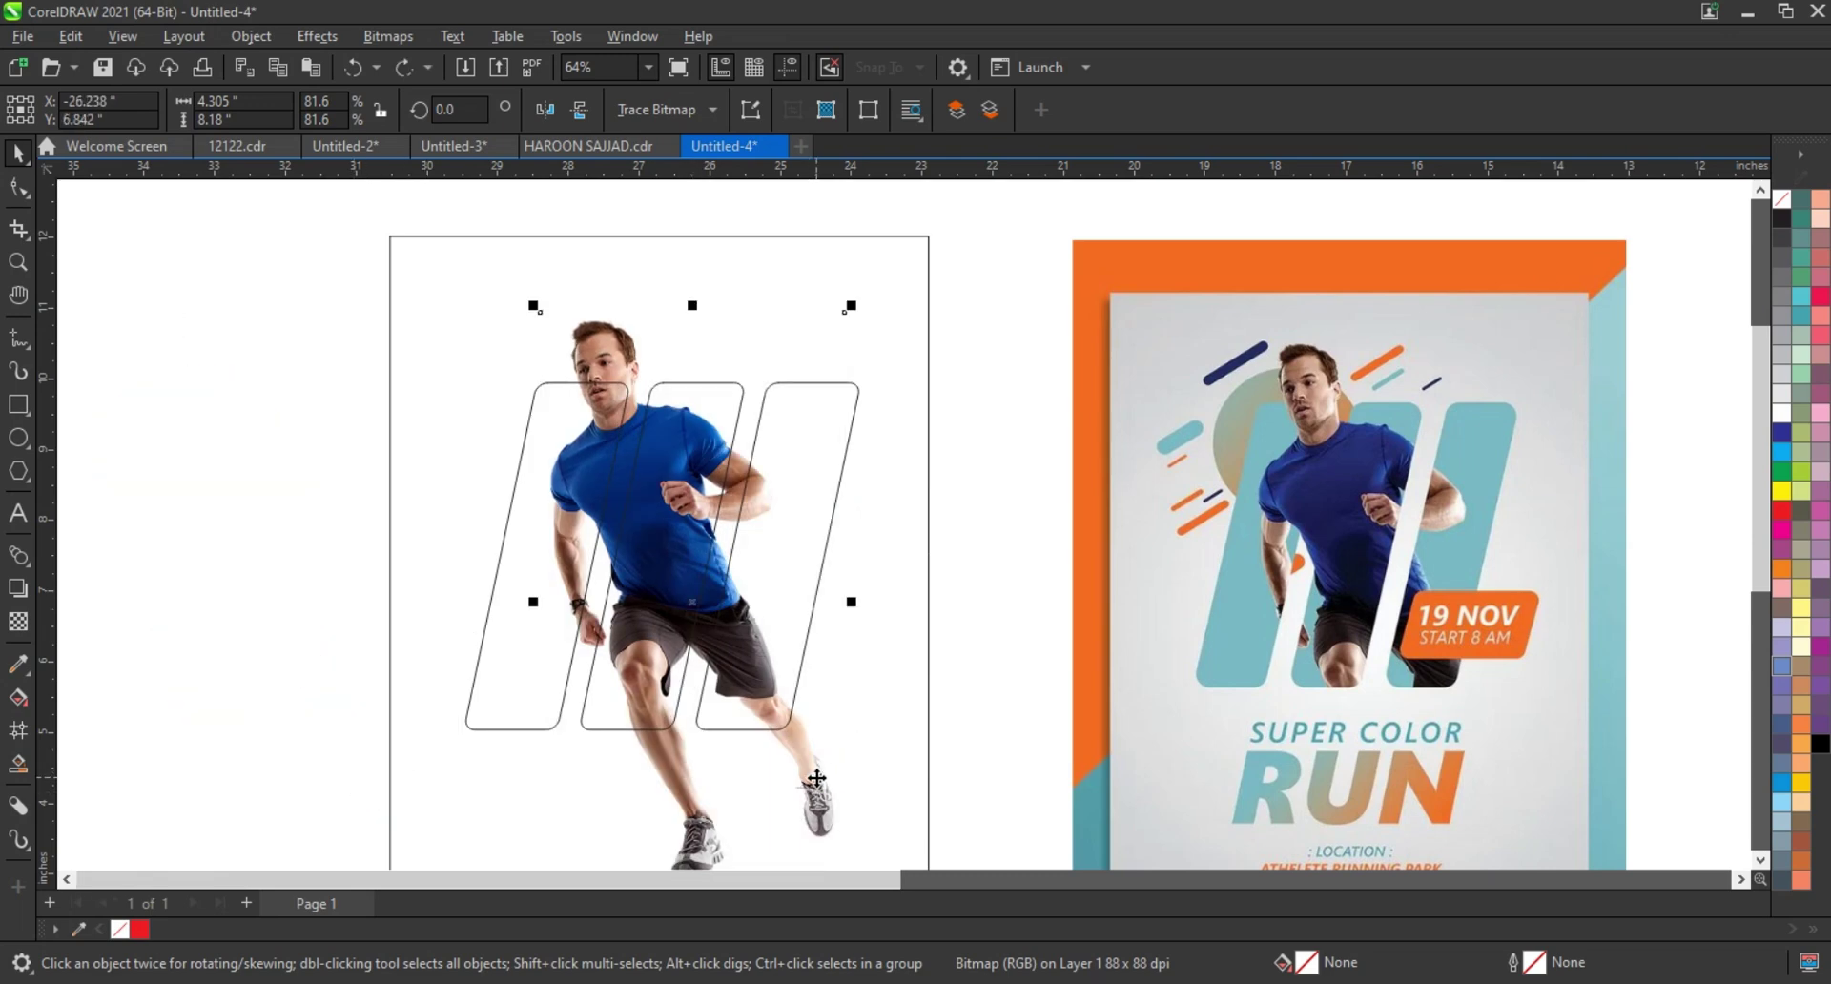
pyautogui.rightClick(816, 779)
pyautogui.click(911, 432)
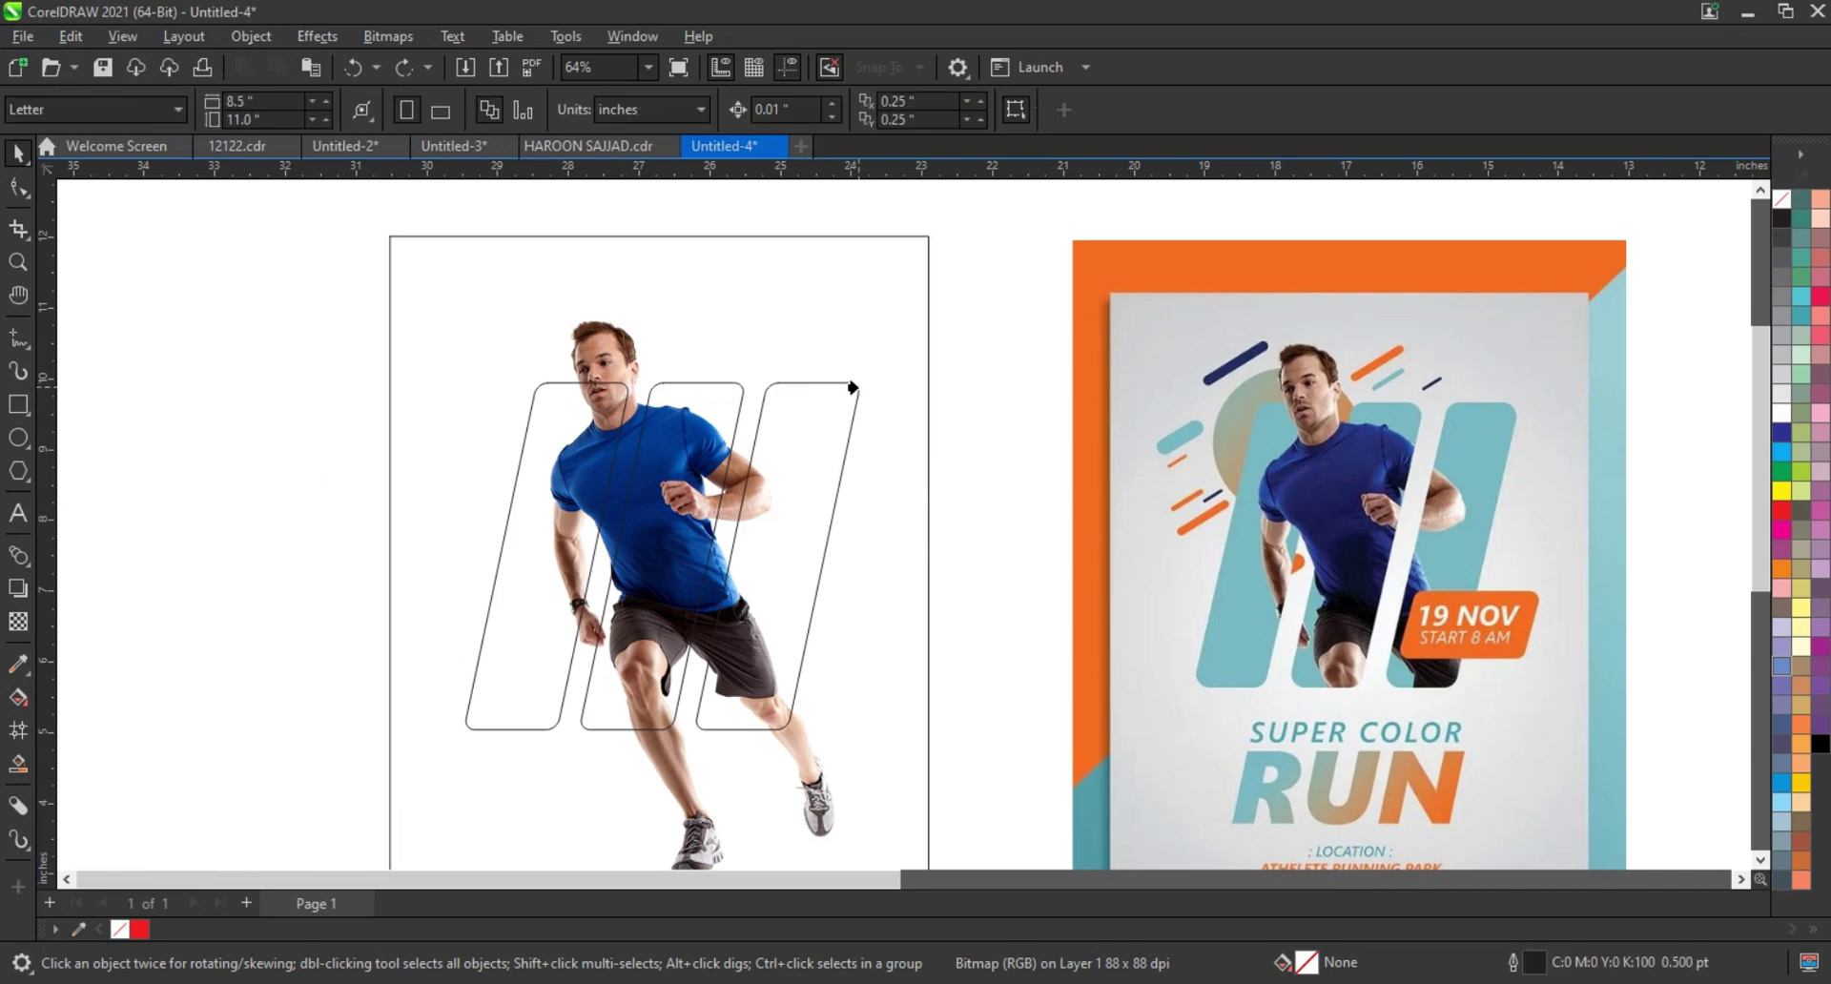
pyautogui.click(855, 394)
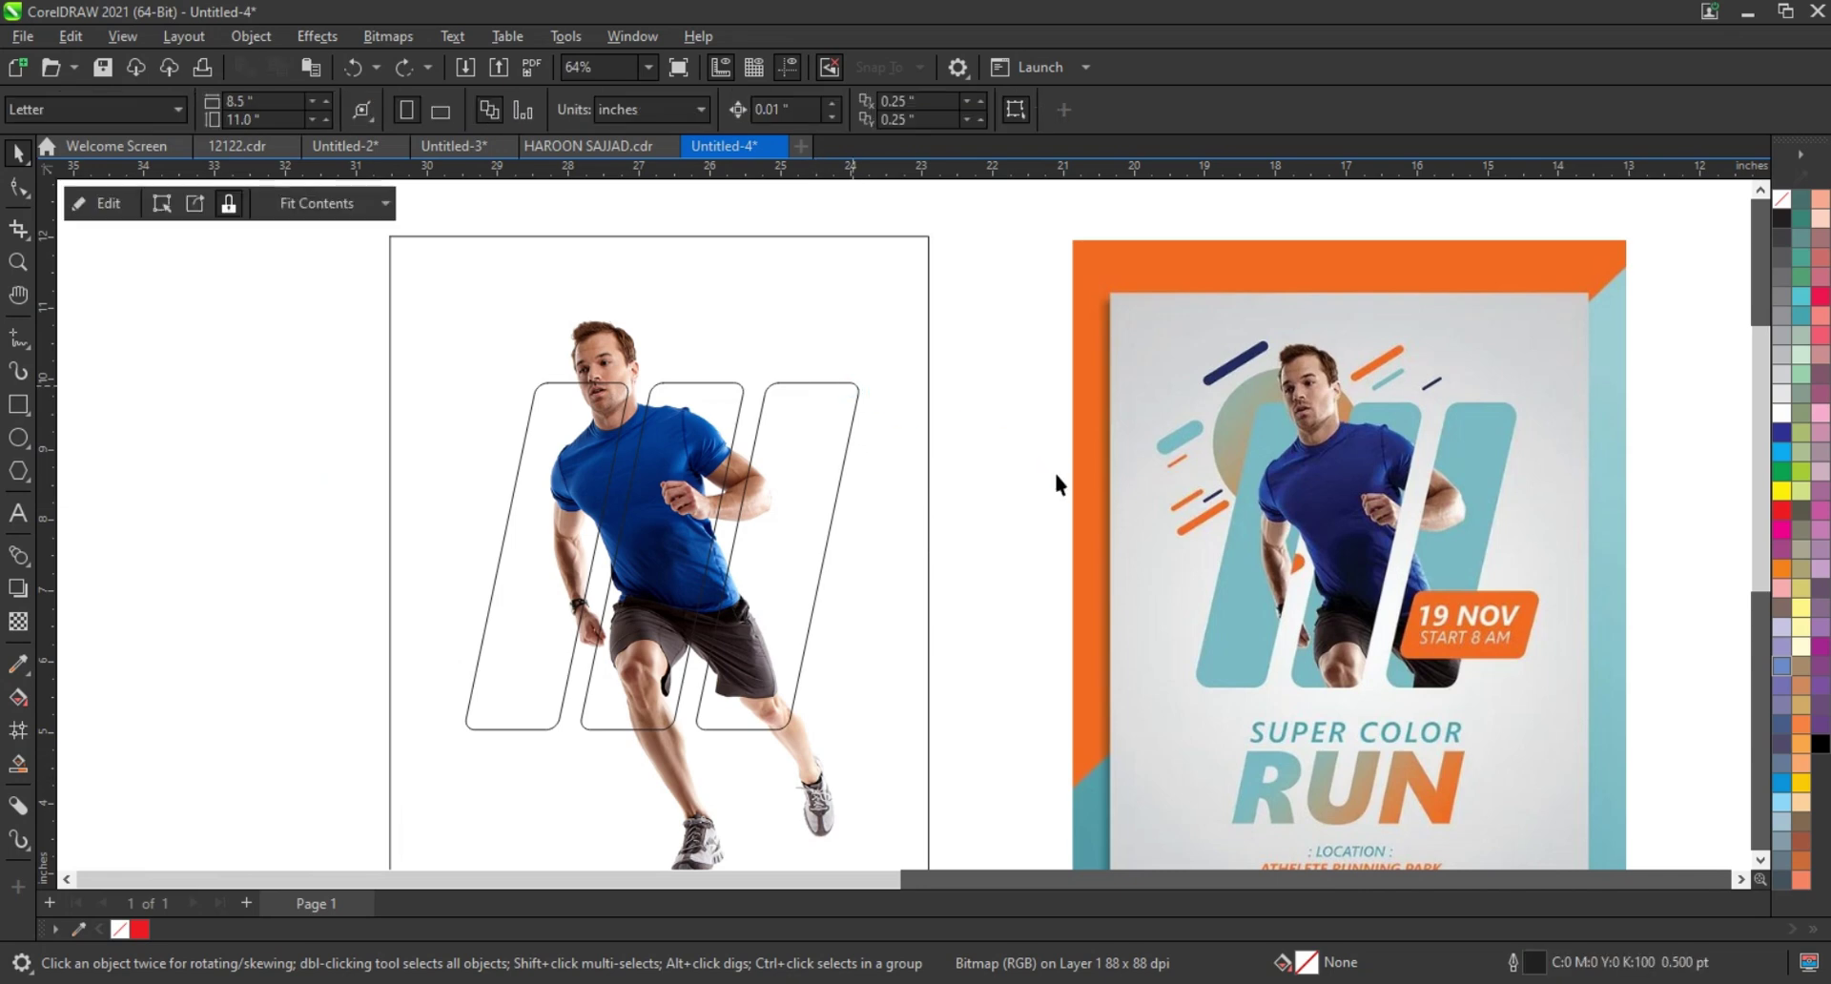
# - Check the clip by moving the loose runner aside, undo, and reselect the top runner photo
pyautogui.moveTo(600, 347); pyautogui.dragTo(181, 354)
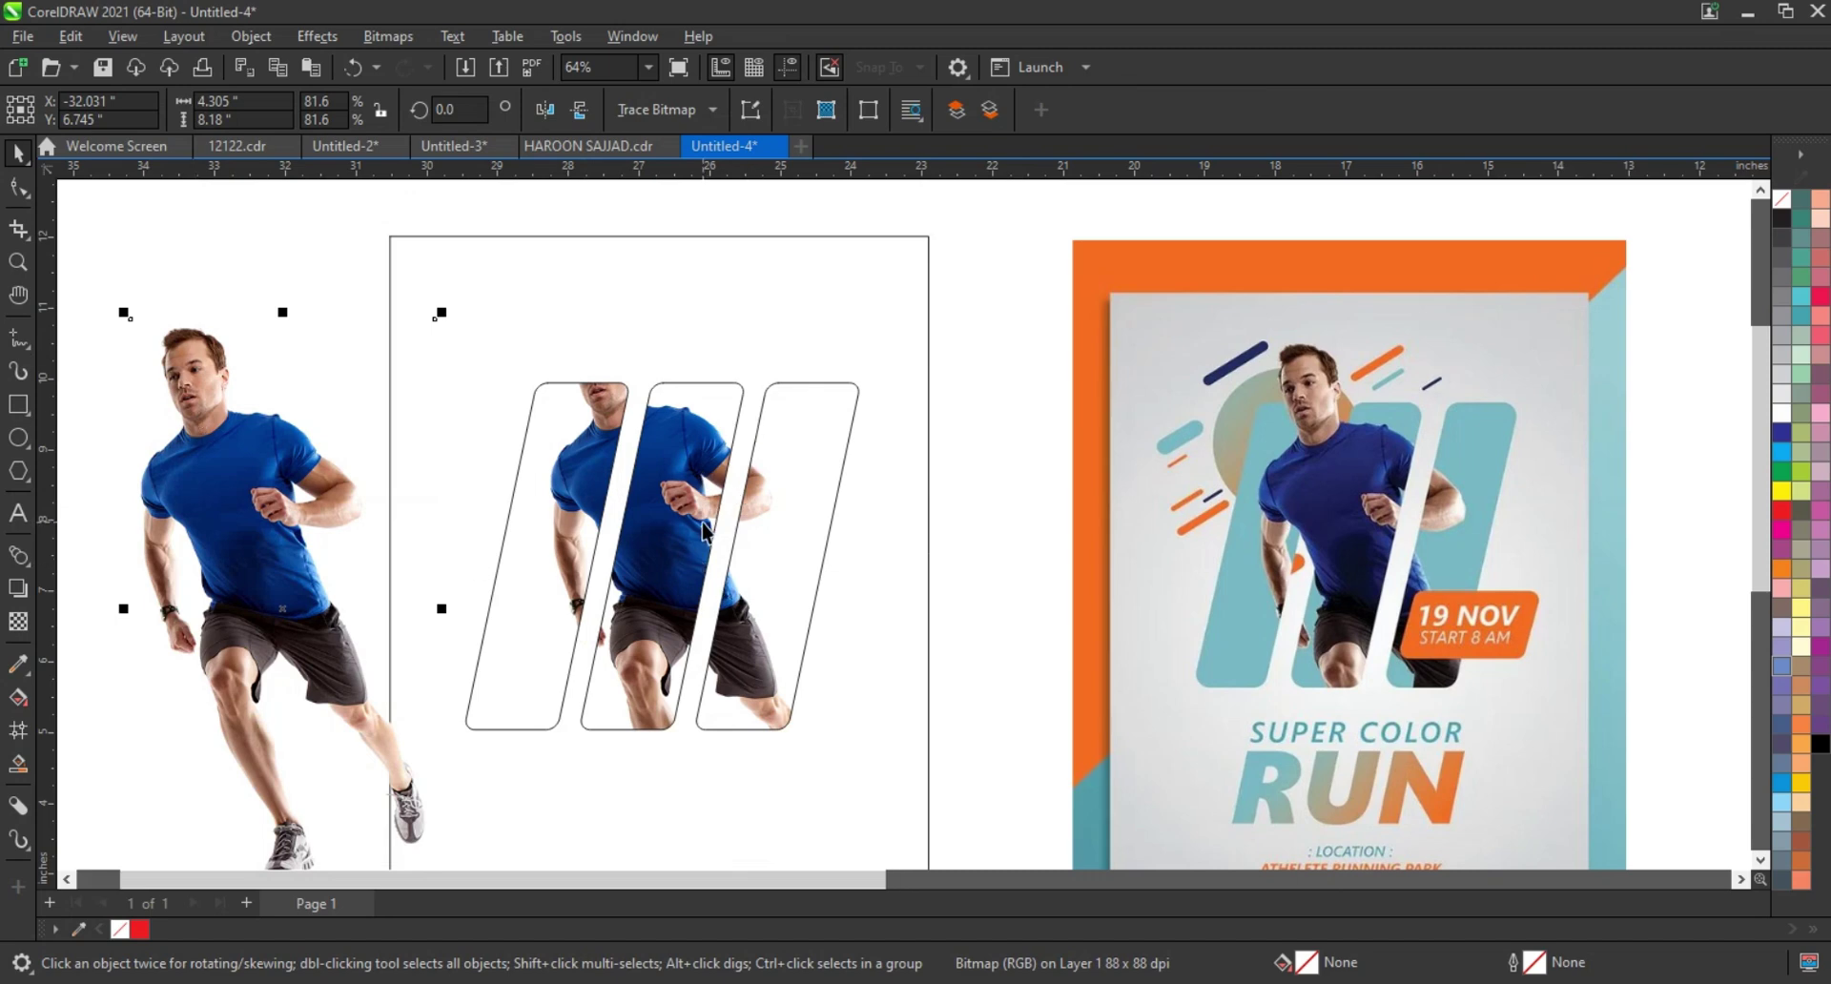
pyautogui.hotkey('ctrl', 'z')
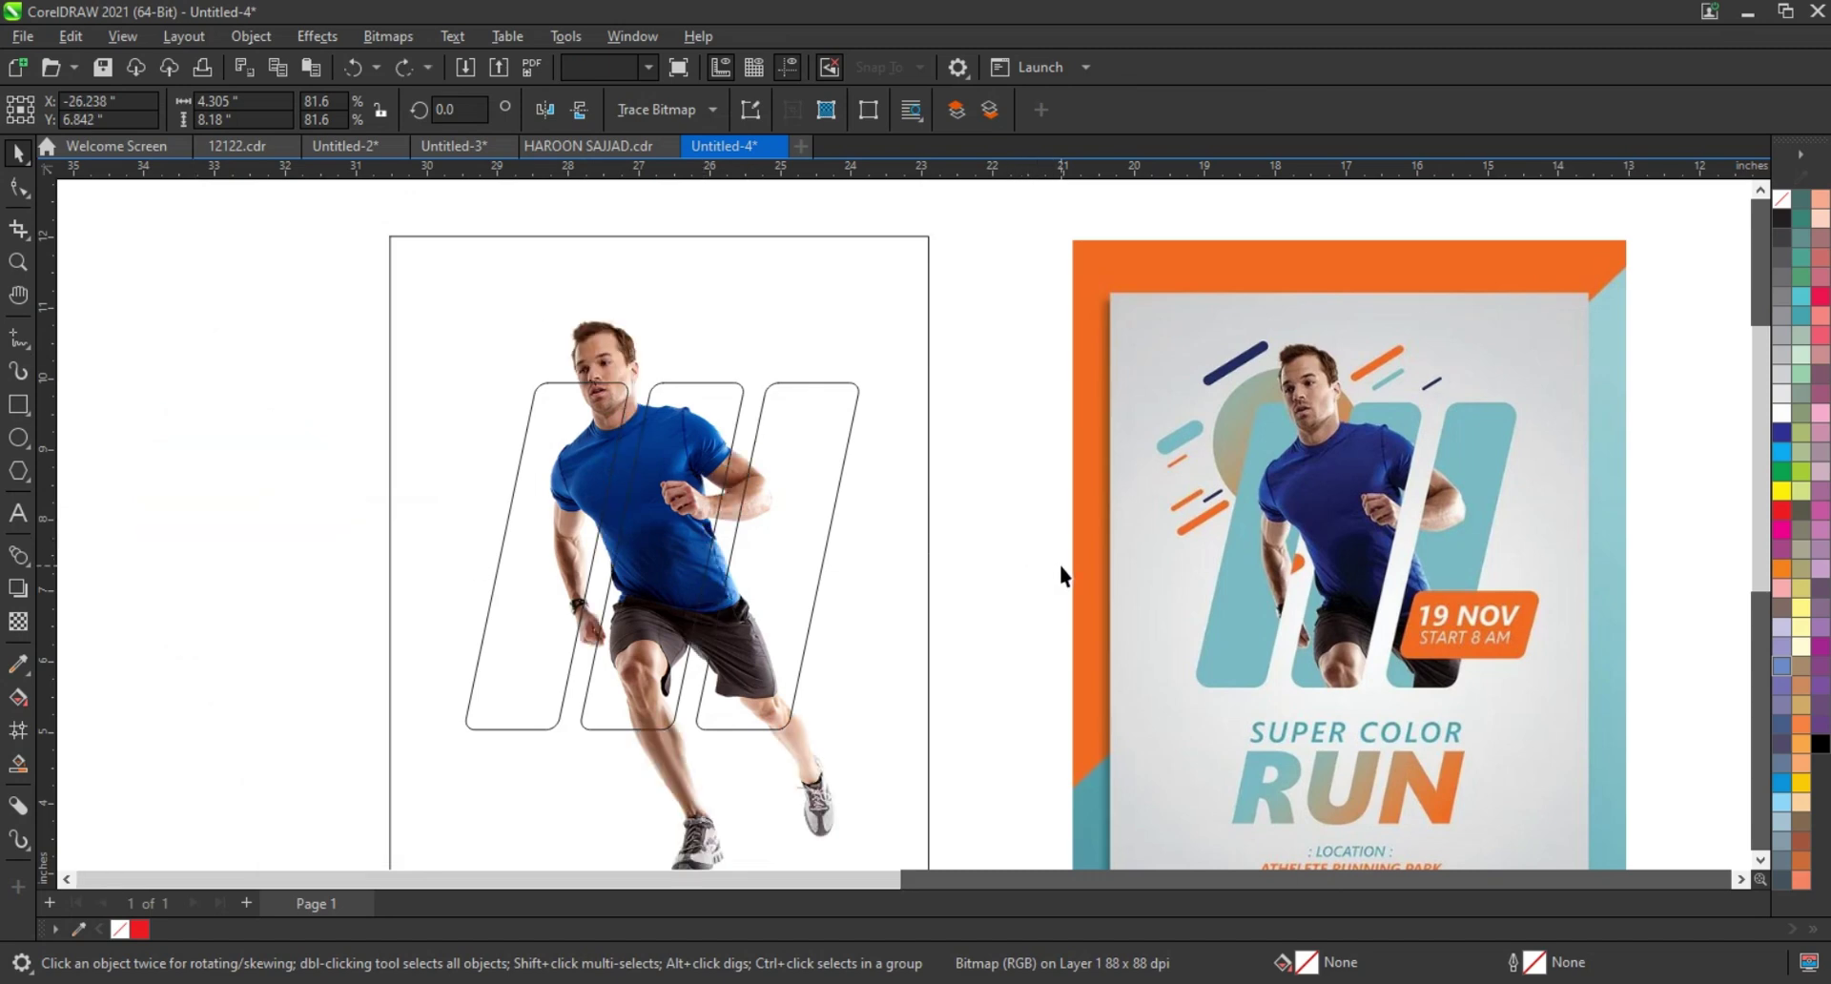
pyautogui.click(1060, 567)
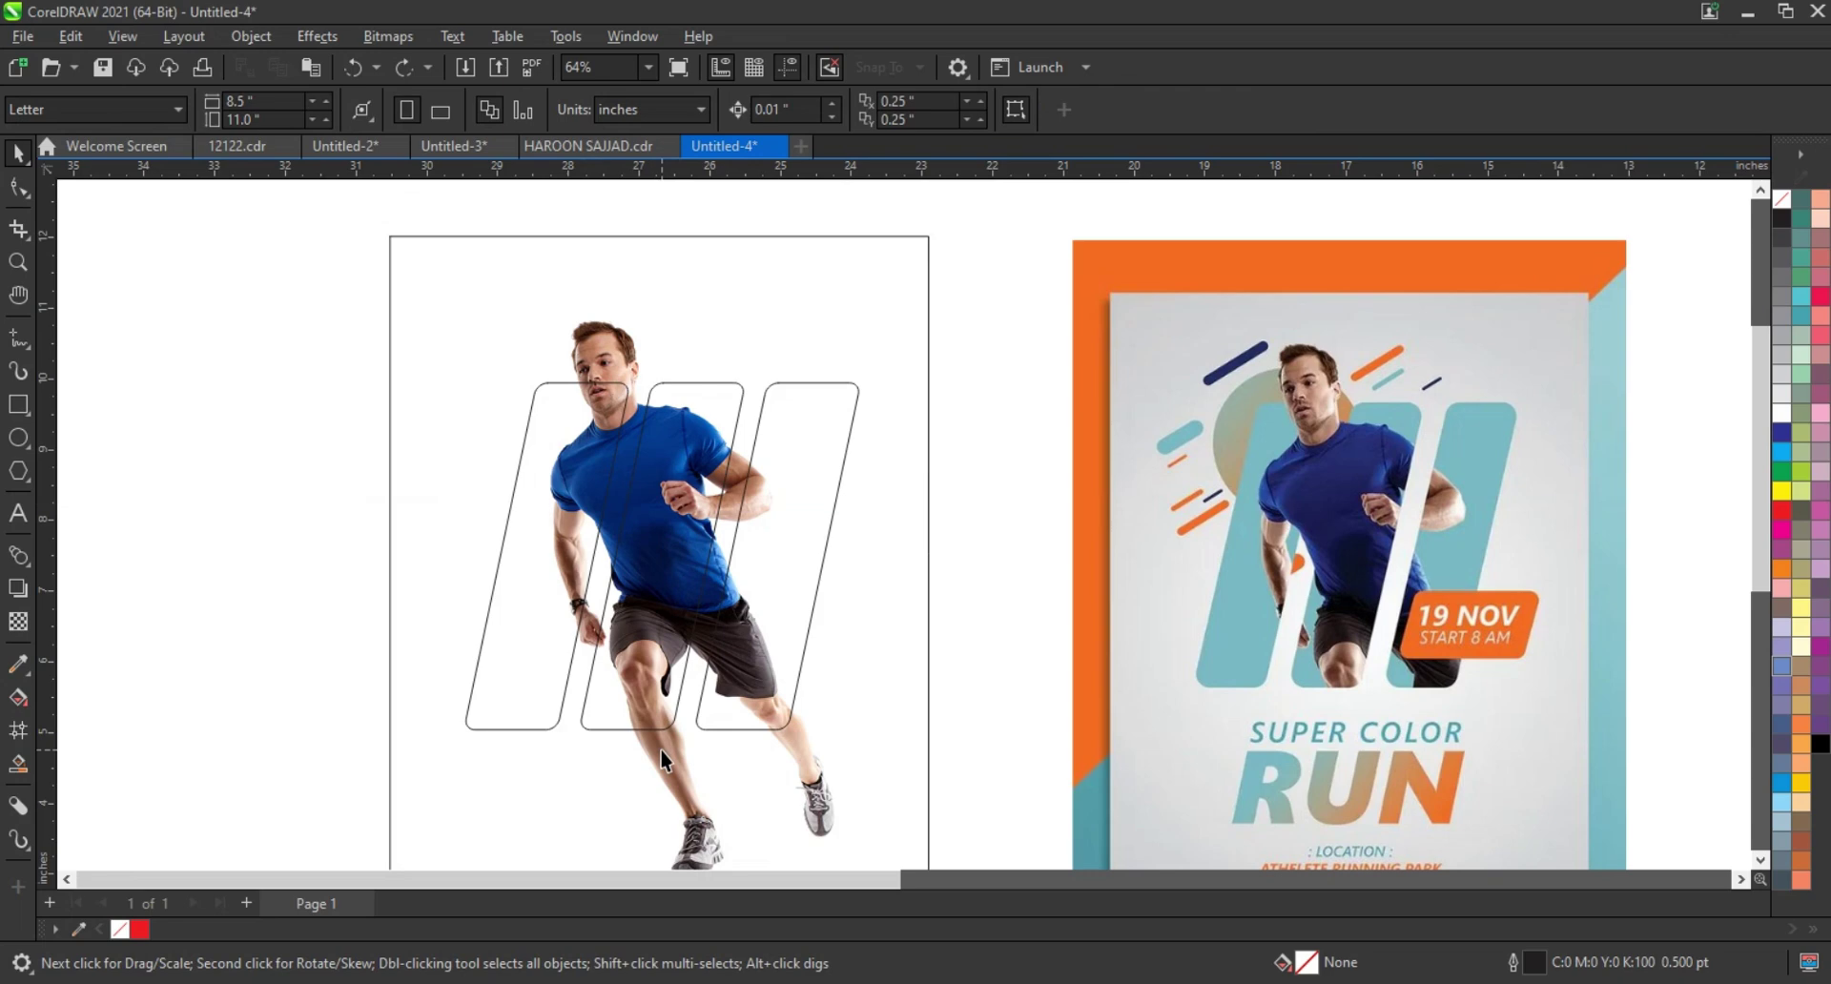
pyautogui.click(679, 753)
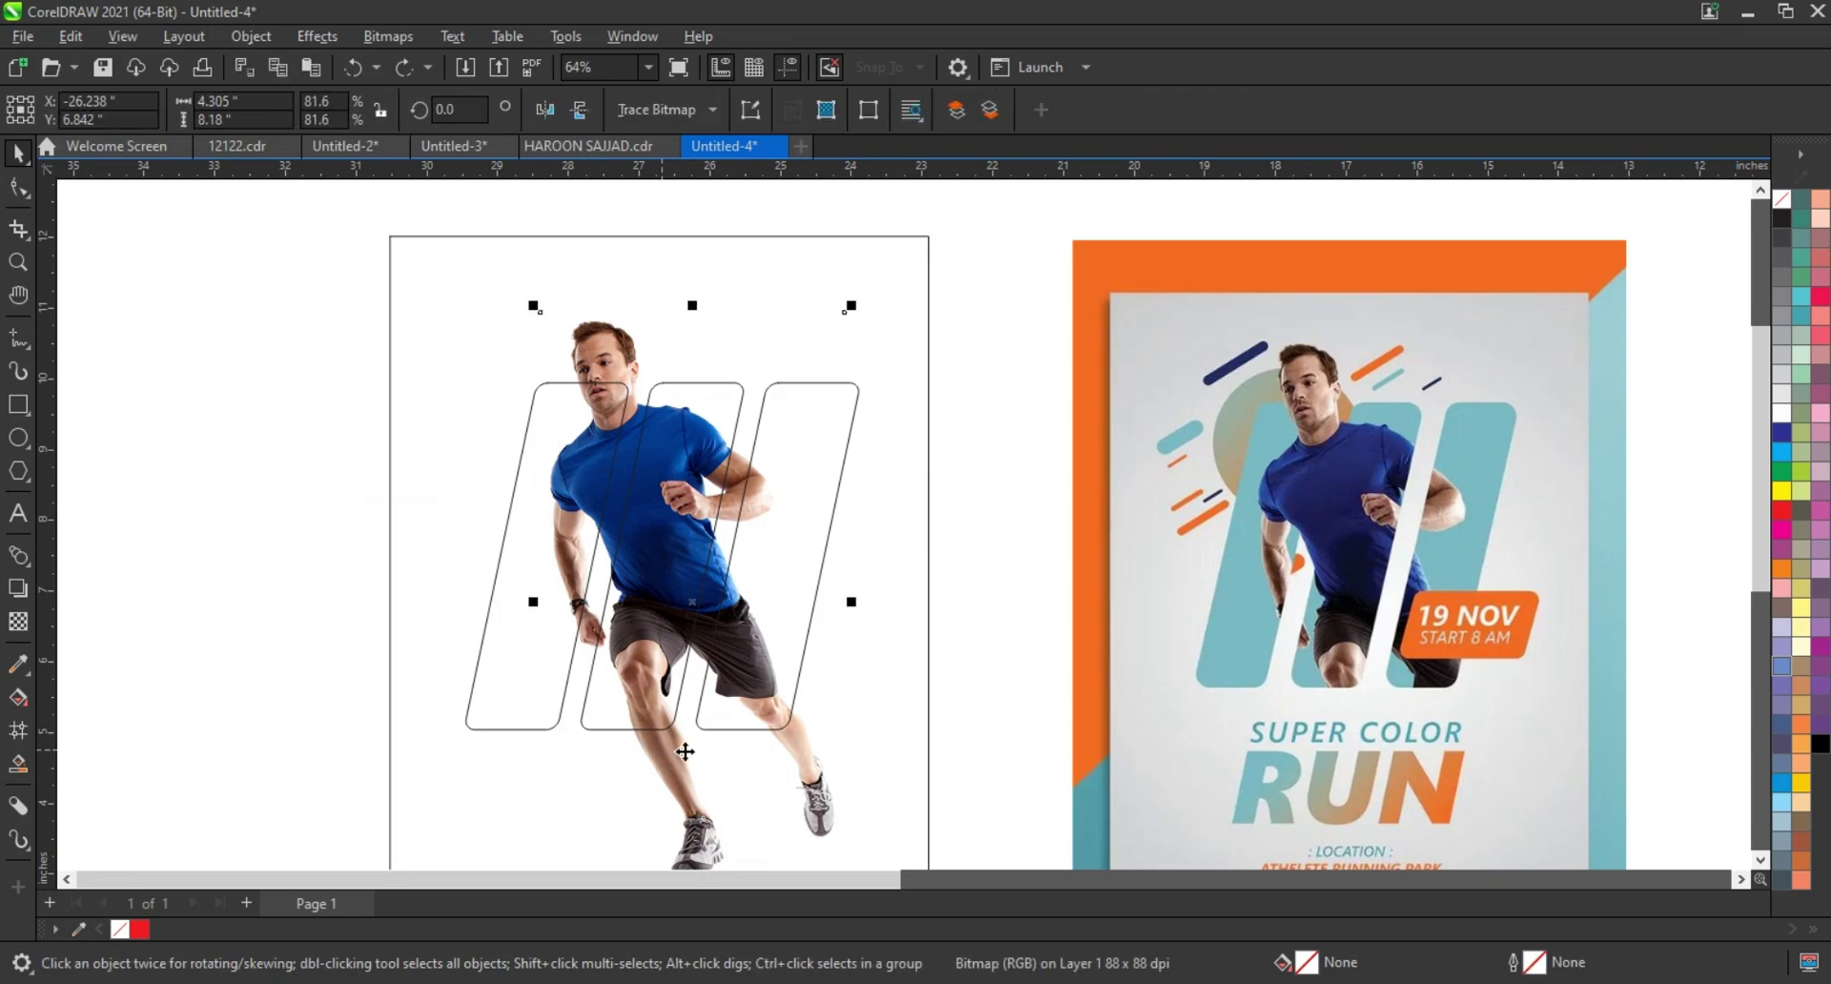
# - Crop the top runner photo: pull its bottom edge up into a V and trim its right corners
pyautogui.click(18, 188)
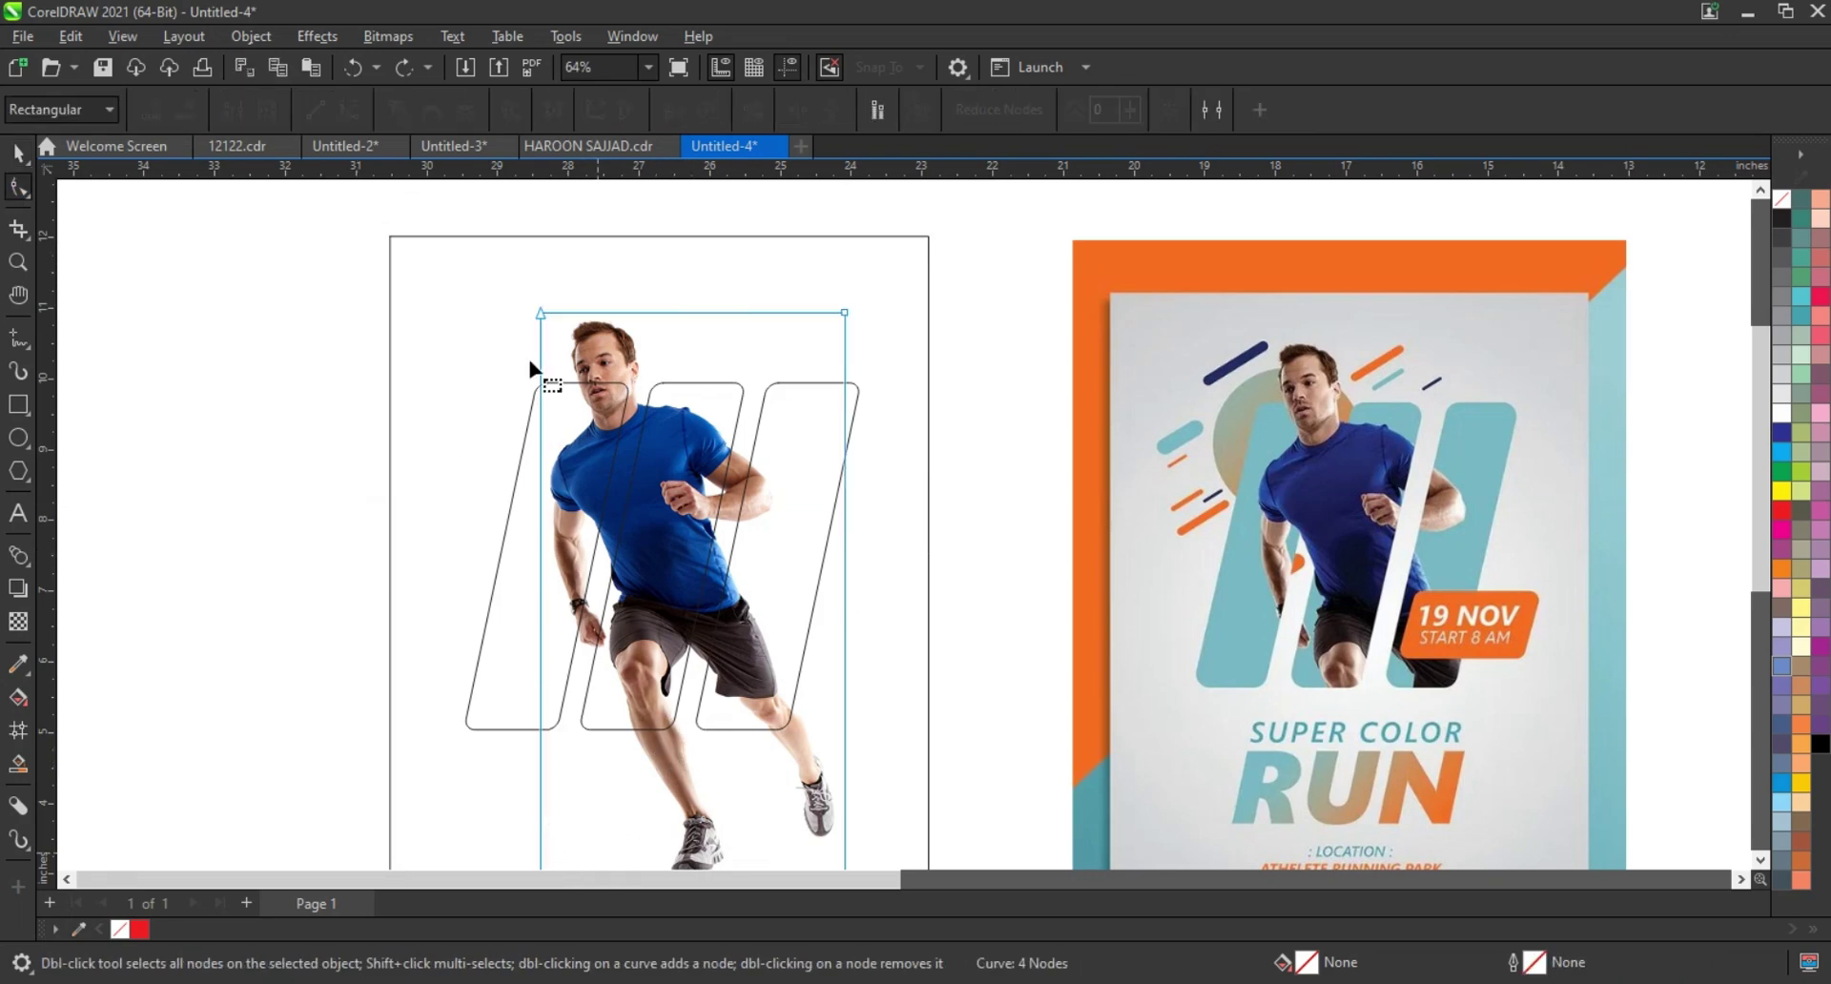
pyautogui.scroll(-2, 523, 464)
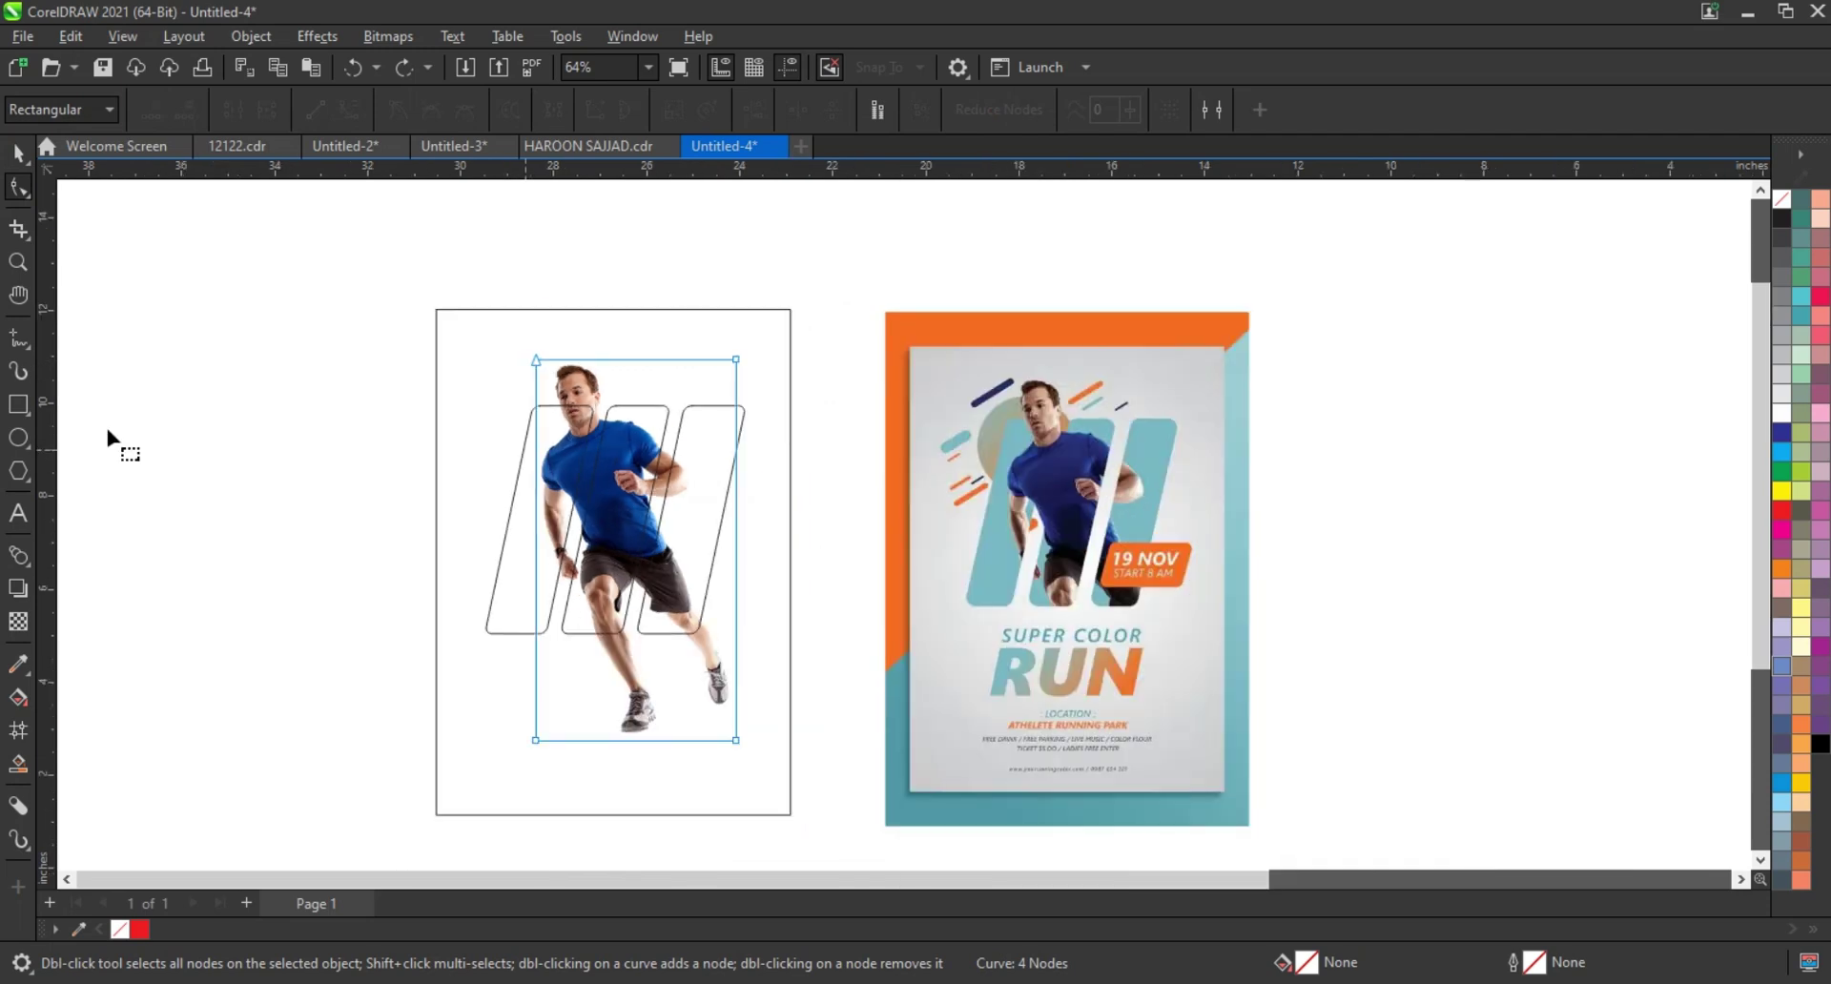
pyautogui.click(18, 262)
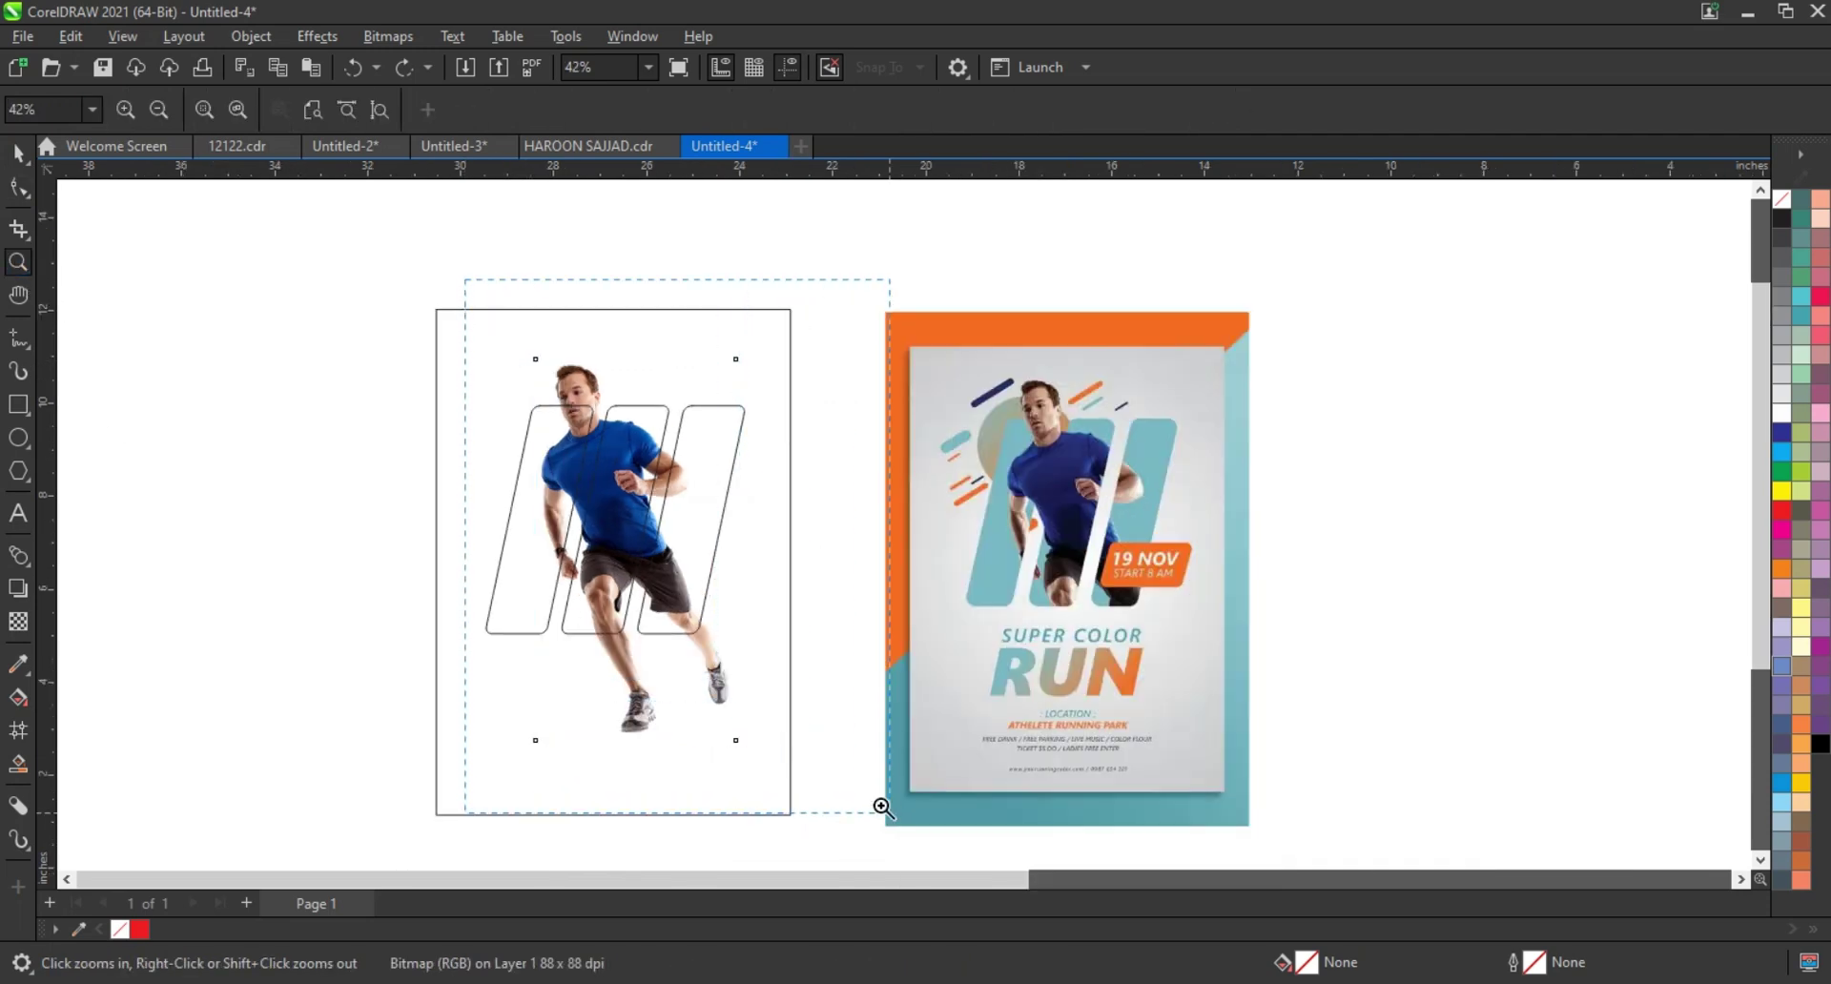
pyautogui.scroll(1, 879, 807)
pyautogui.click(20, 189)
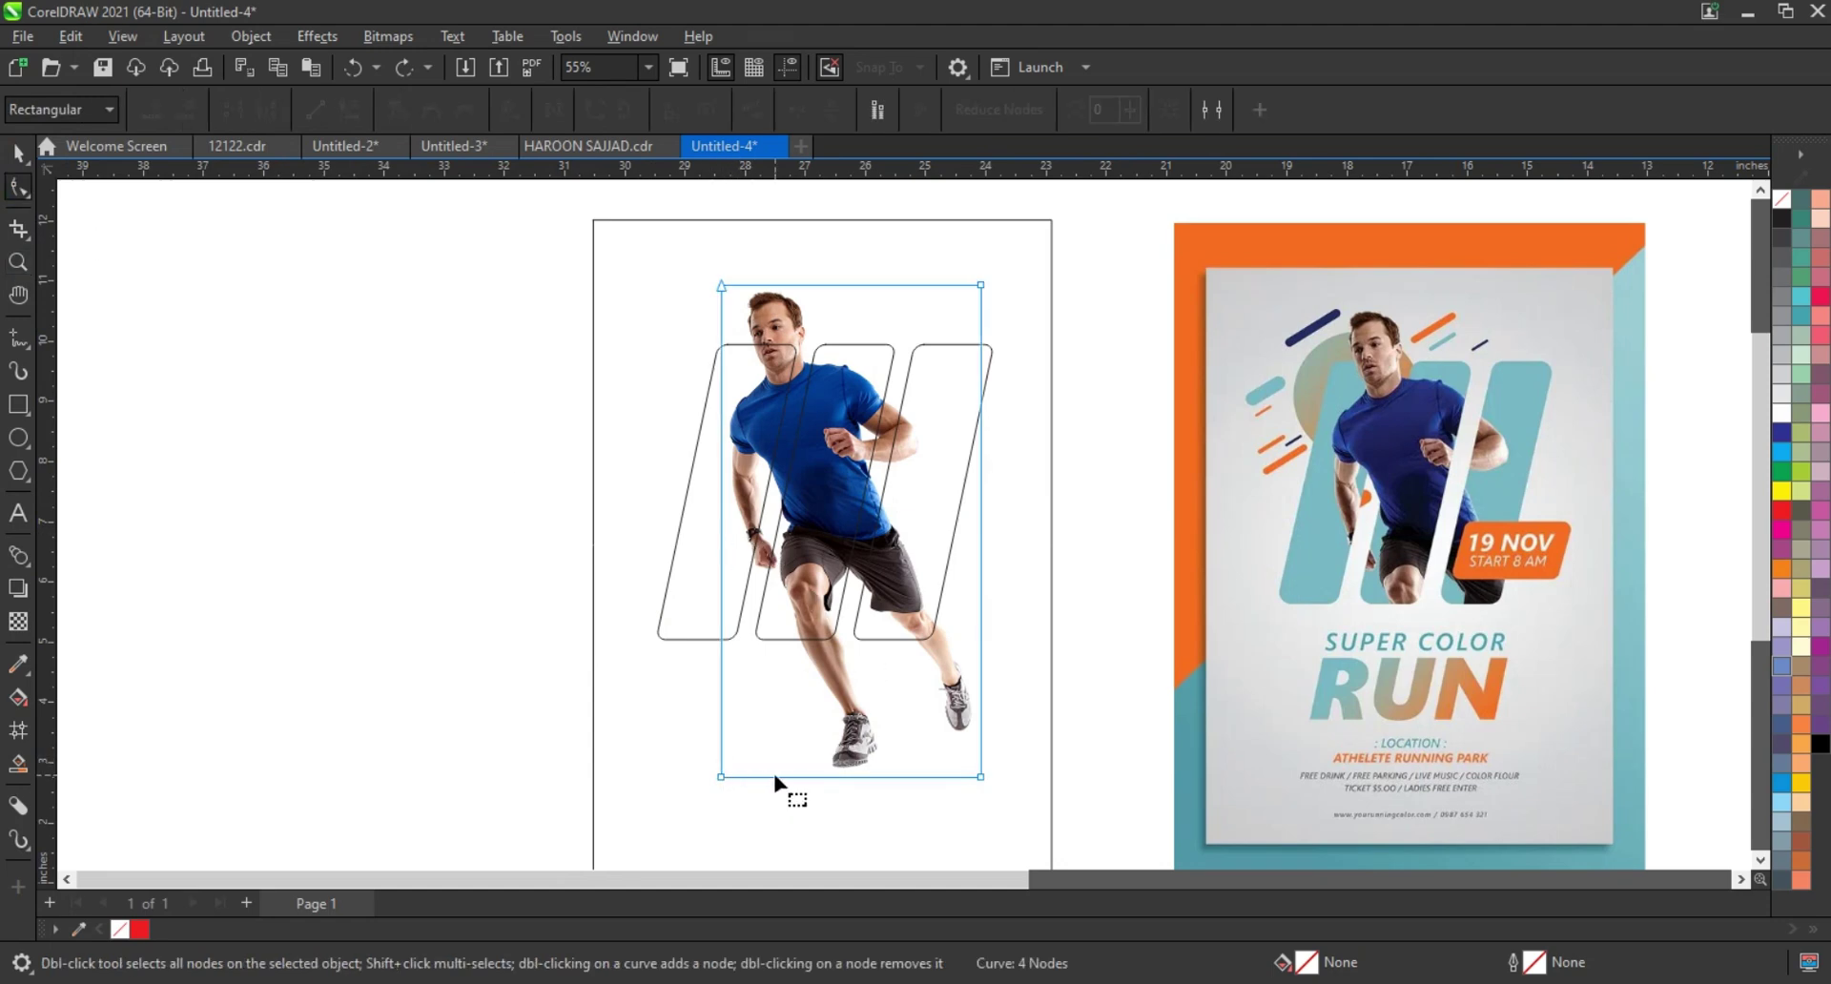
pyautogui.moveTo(801, 778); pyautogui.dragTo(769, 625)
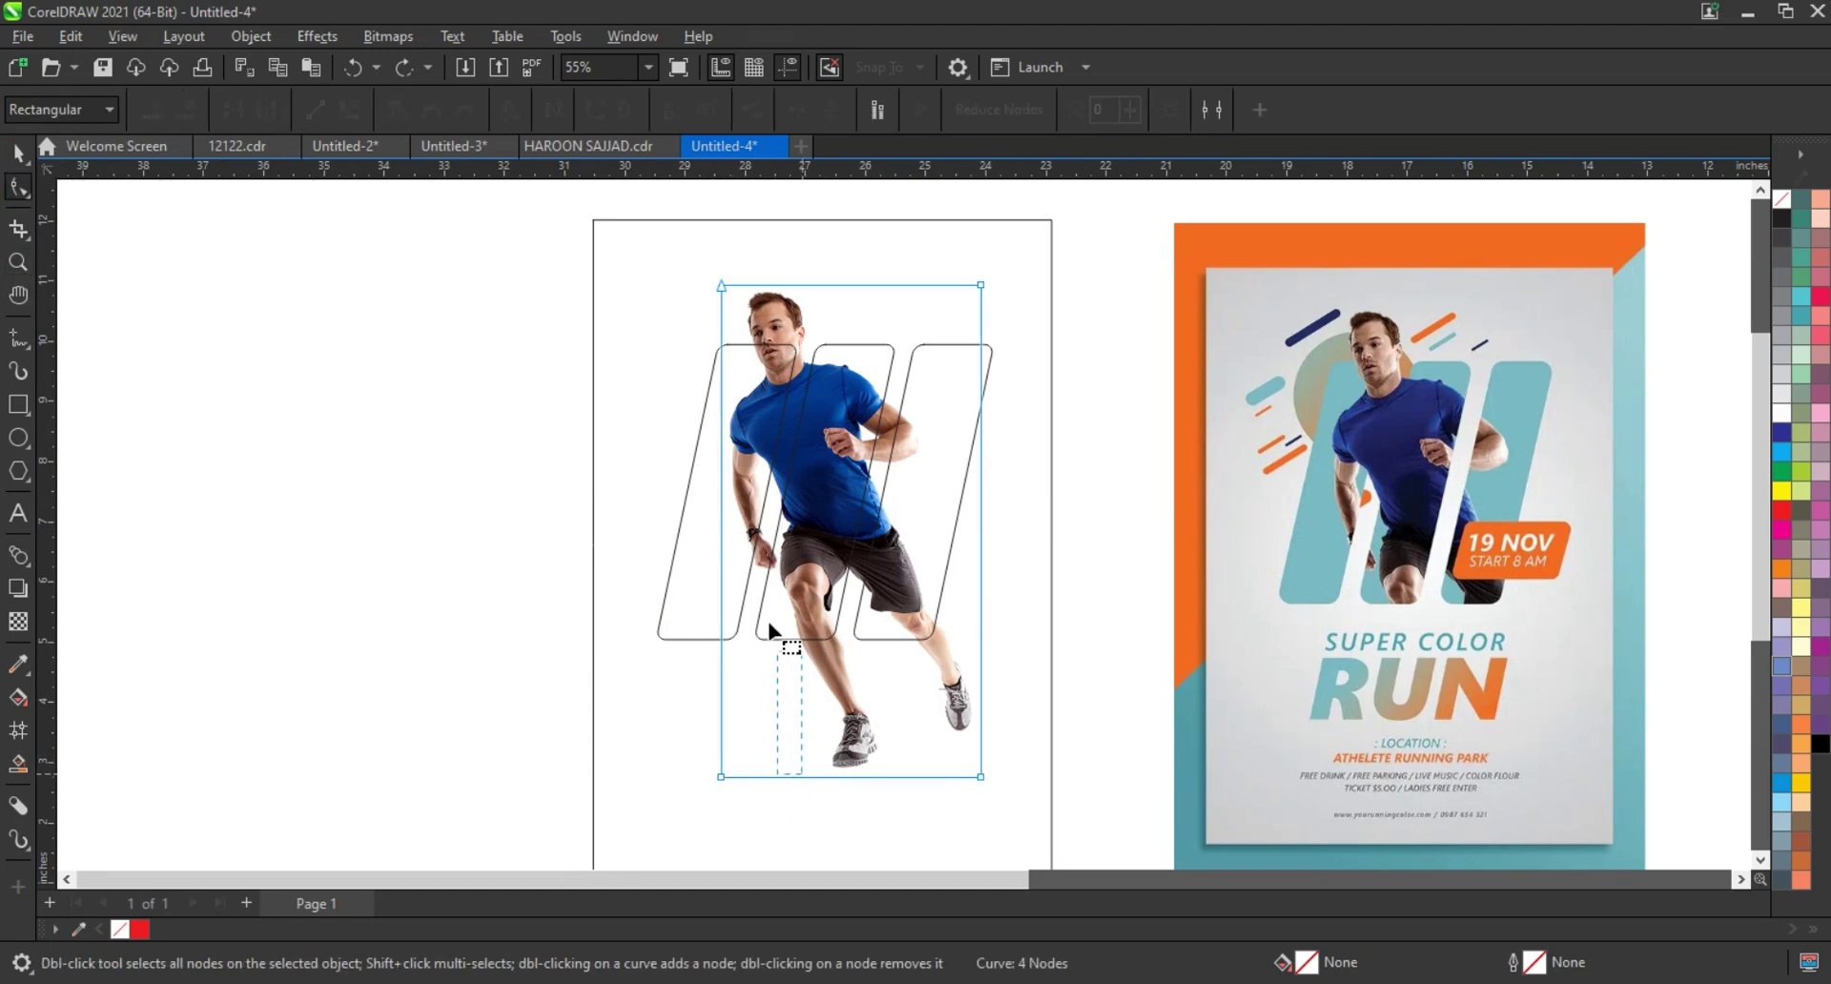
pyautogui.click(799, 762)
pyautogui.click(818, 774)
pyautogui.doubleClick(819, 776)
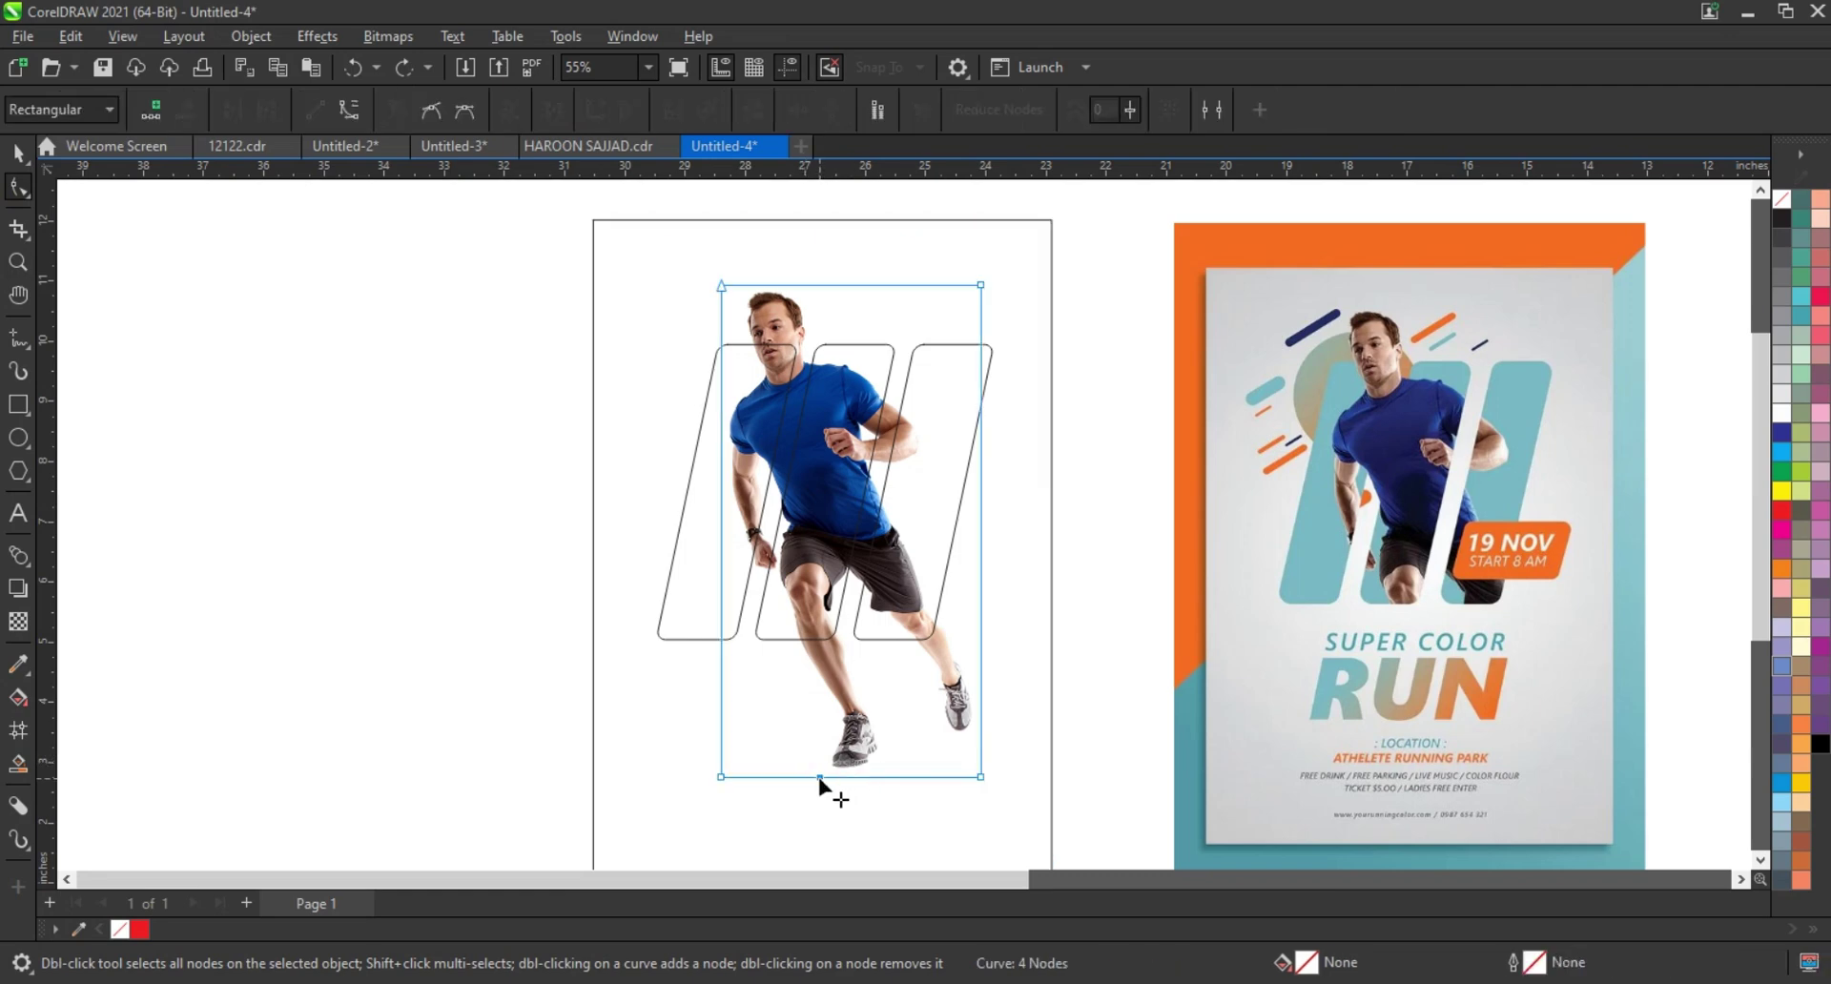
pyautogui.moveTo(818, 776); pyautogui.dragTo(775, 629)
pyautogui.moveTo(981, 775)
pyautogui.mouseDown()
pyautogui.moveTo(916, 608)
pyautogui.moveTo(846, 538)
pyautogui.mouseUp()
pyautogui.moveTo(980, 284); pyautogui.dragTo(897, 295)
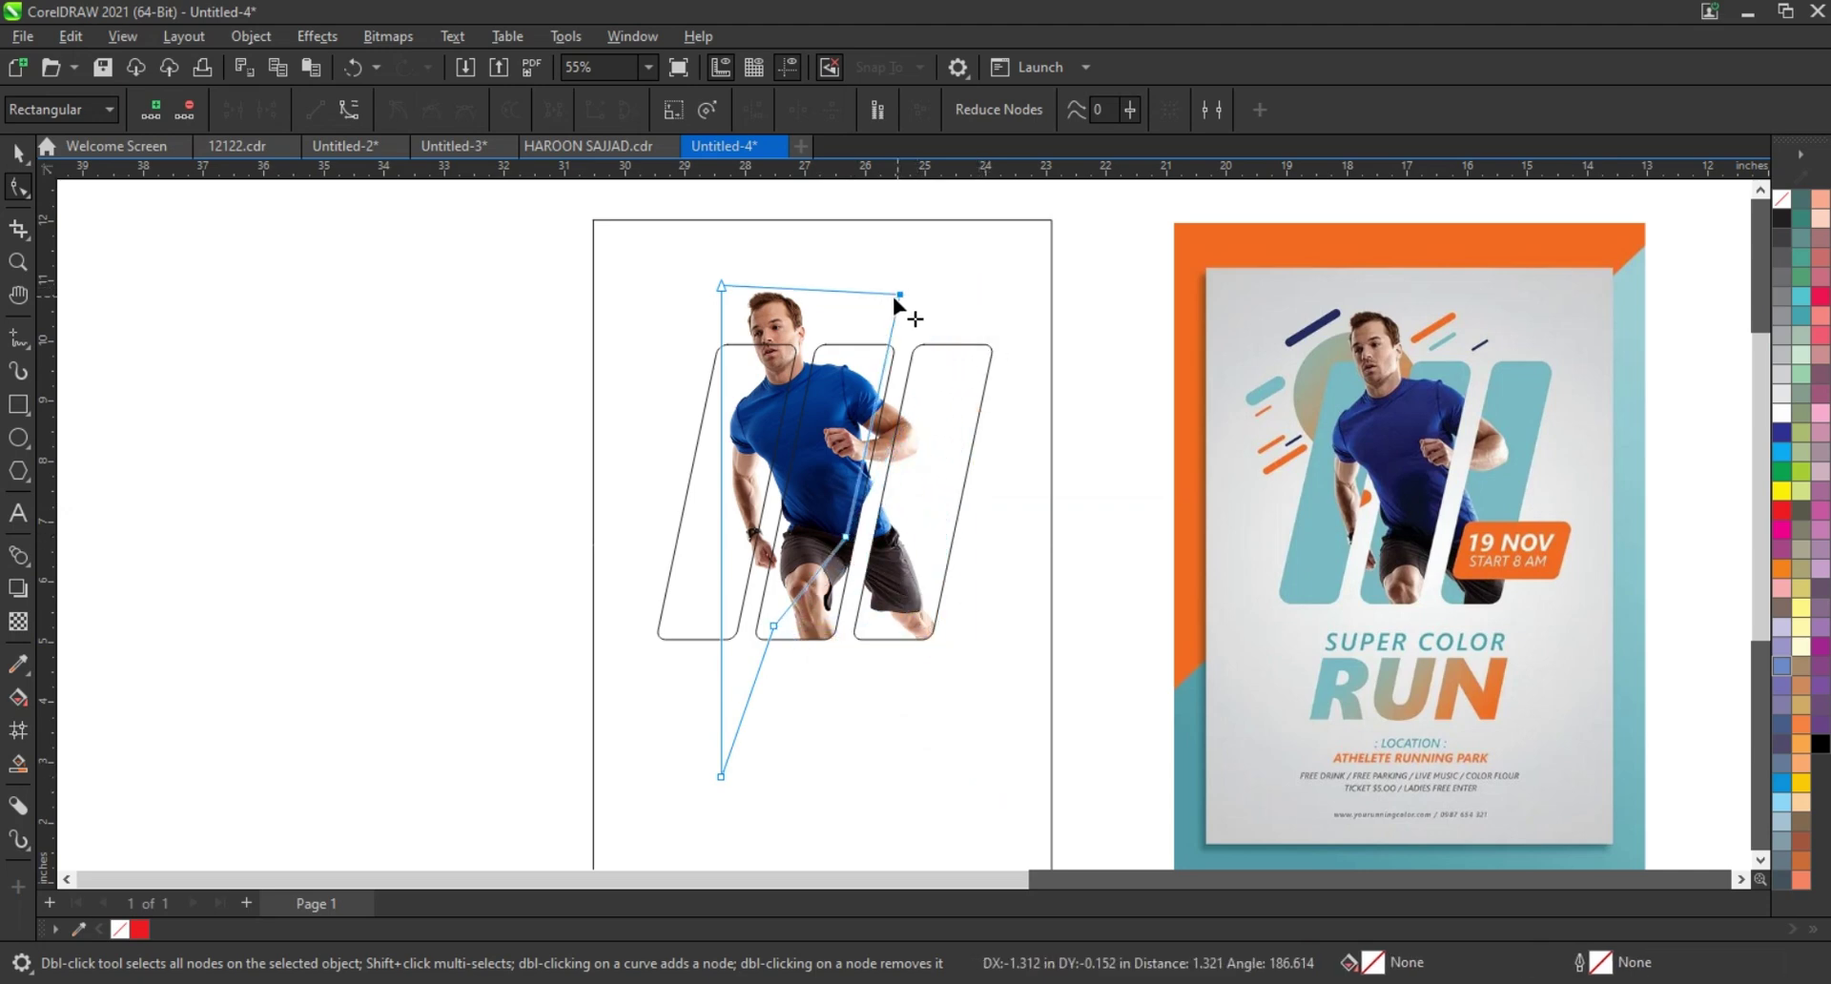
# - Add and adjust nodes along the photo's lower-left edge so the crop follows the runner's arm
pyautogui.click(18, 261)
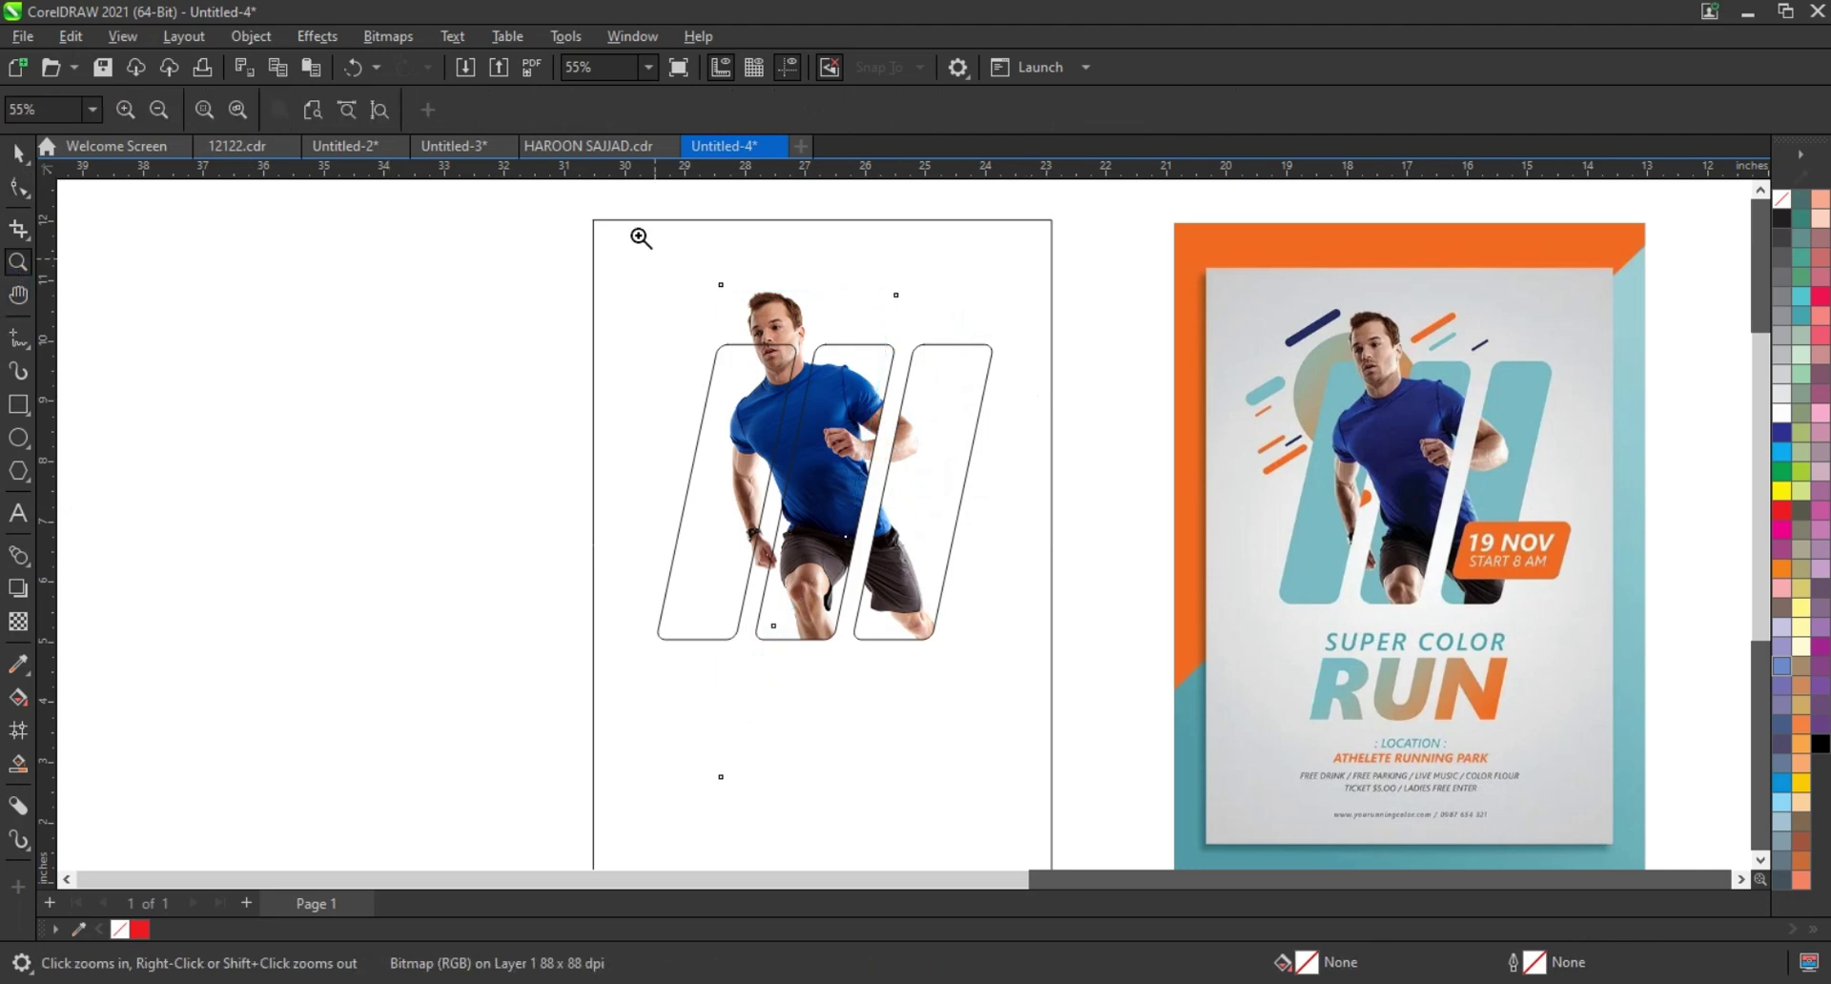
pyautogui.moveTo(637, 233); pyautogui.dragTo(1104, 763)
pyautogui.click(18, 188)
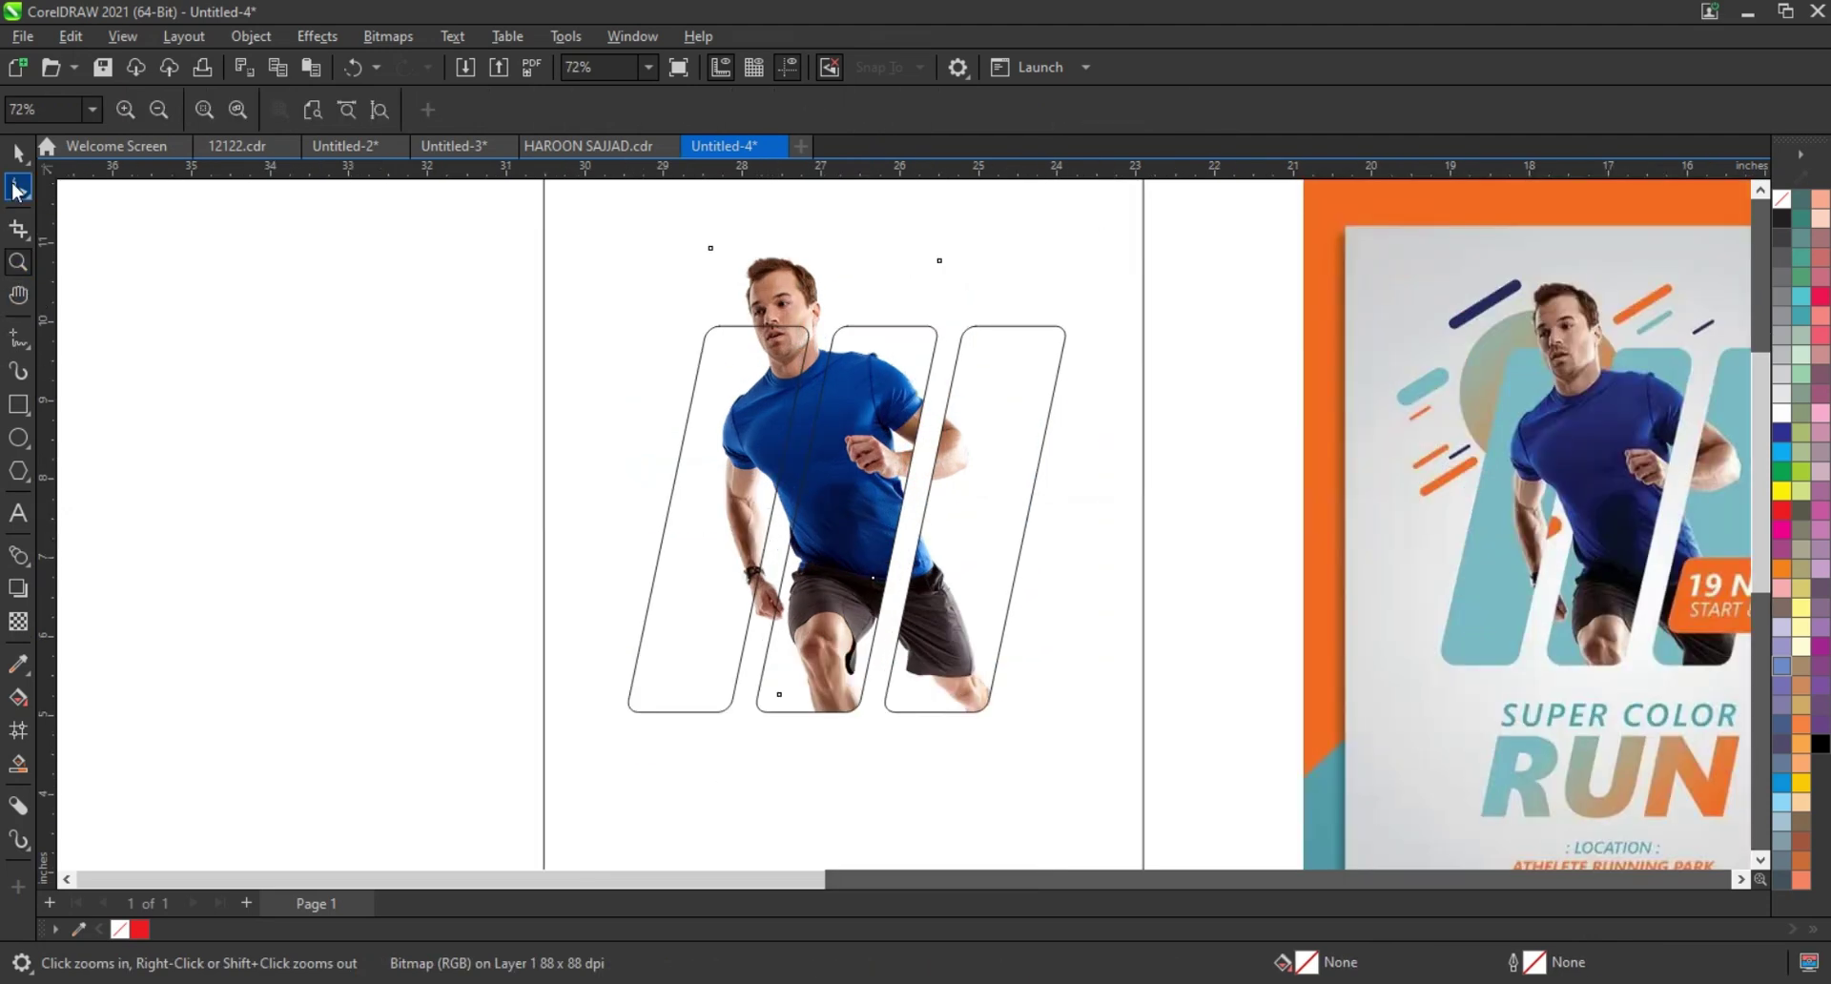
pyautogui.rightClick(617, 490)
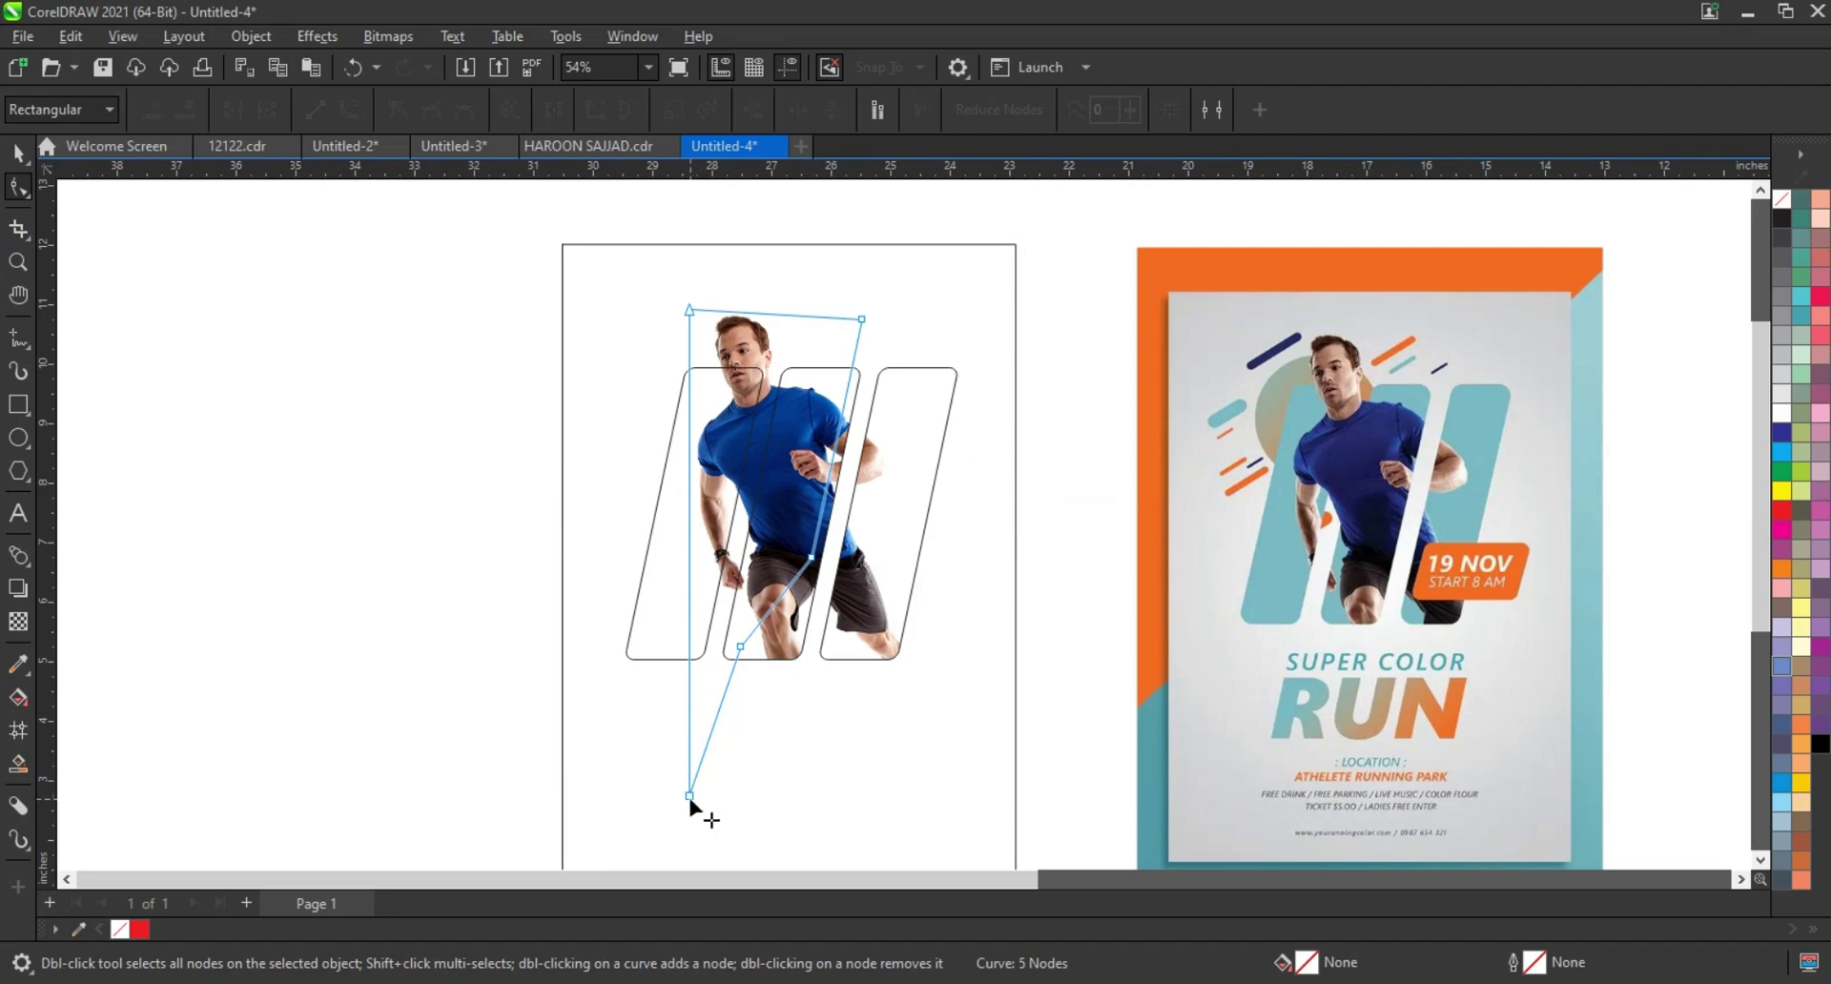
pyautogui.moveTo(717, 801)
pyautogui.mouseDown()
pyautogui.moveTo(654, 618)
pyautogui.moveTo(750, 509)
pyautogui.mouseUp()
pyautogui.doubleClick(713, 631)
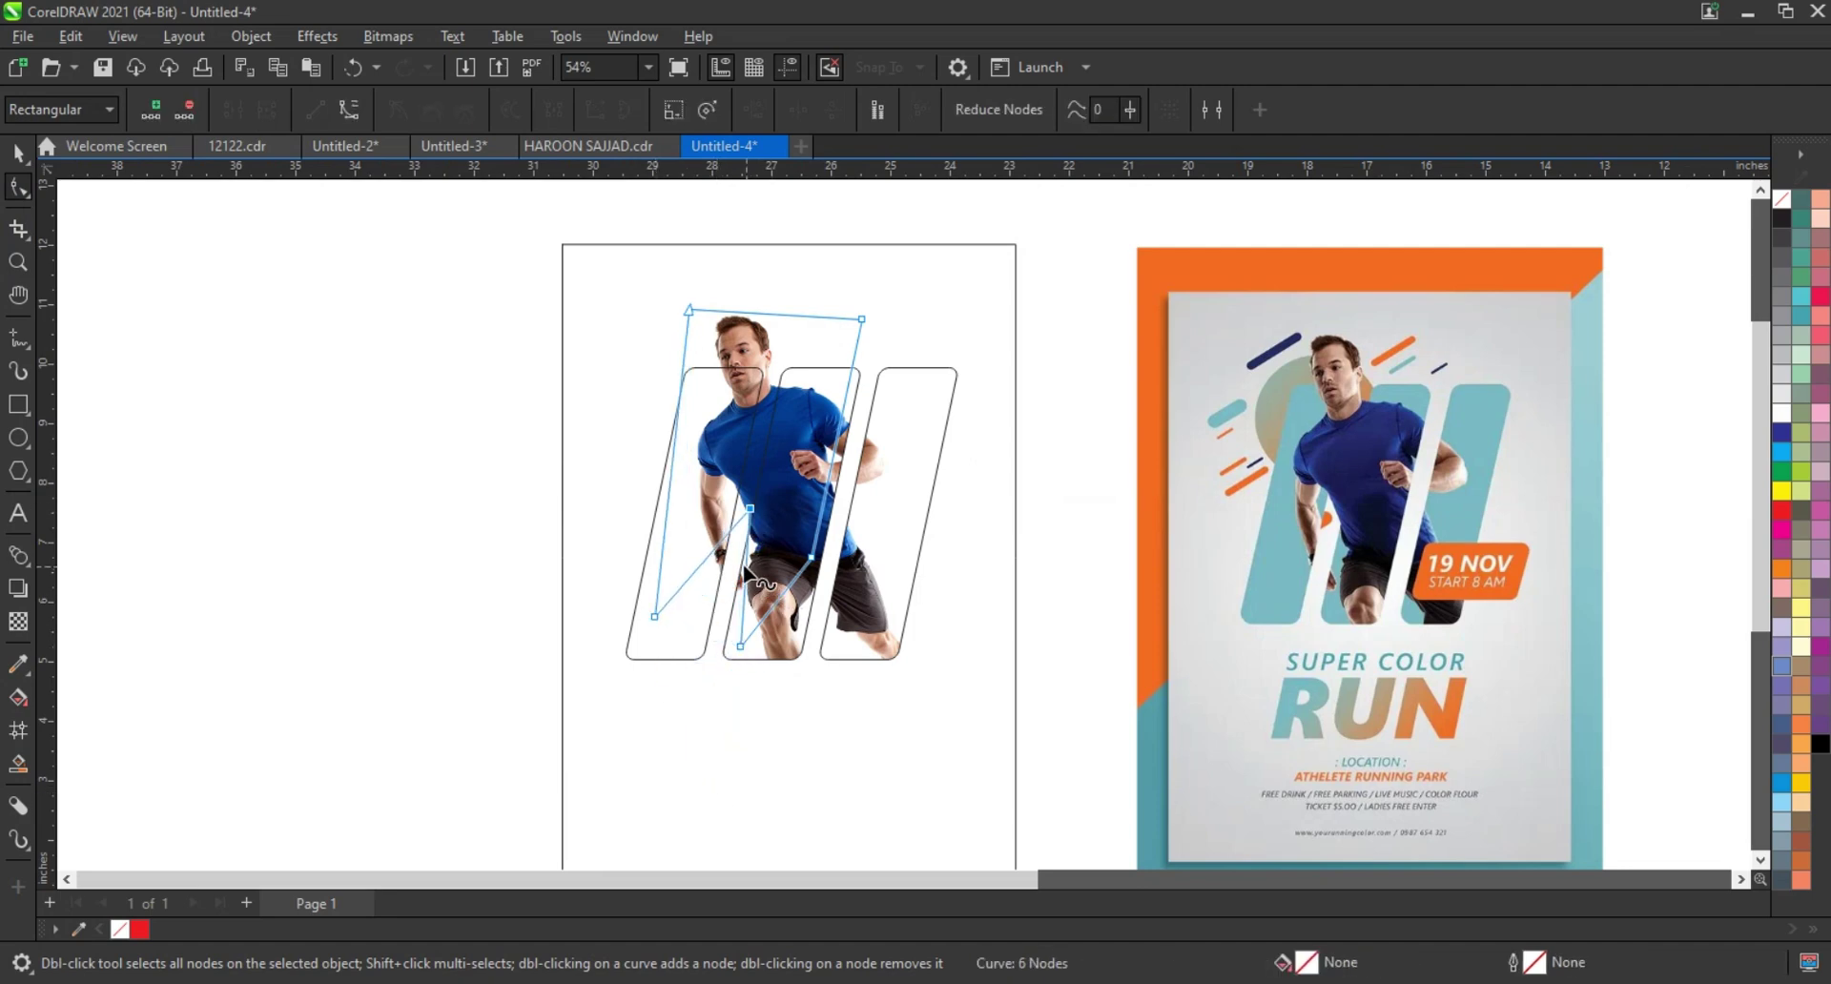
pyautogui.doubleClick(751, 564)
pyautogui.moveTo(749, 509); pyautogui.dragTo(740, 511)
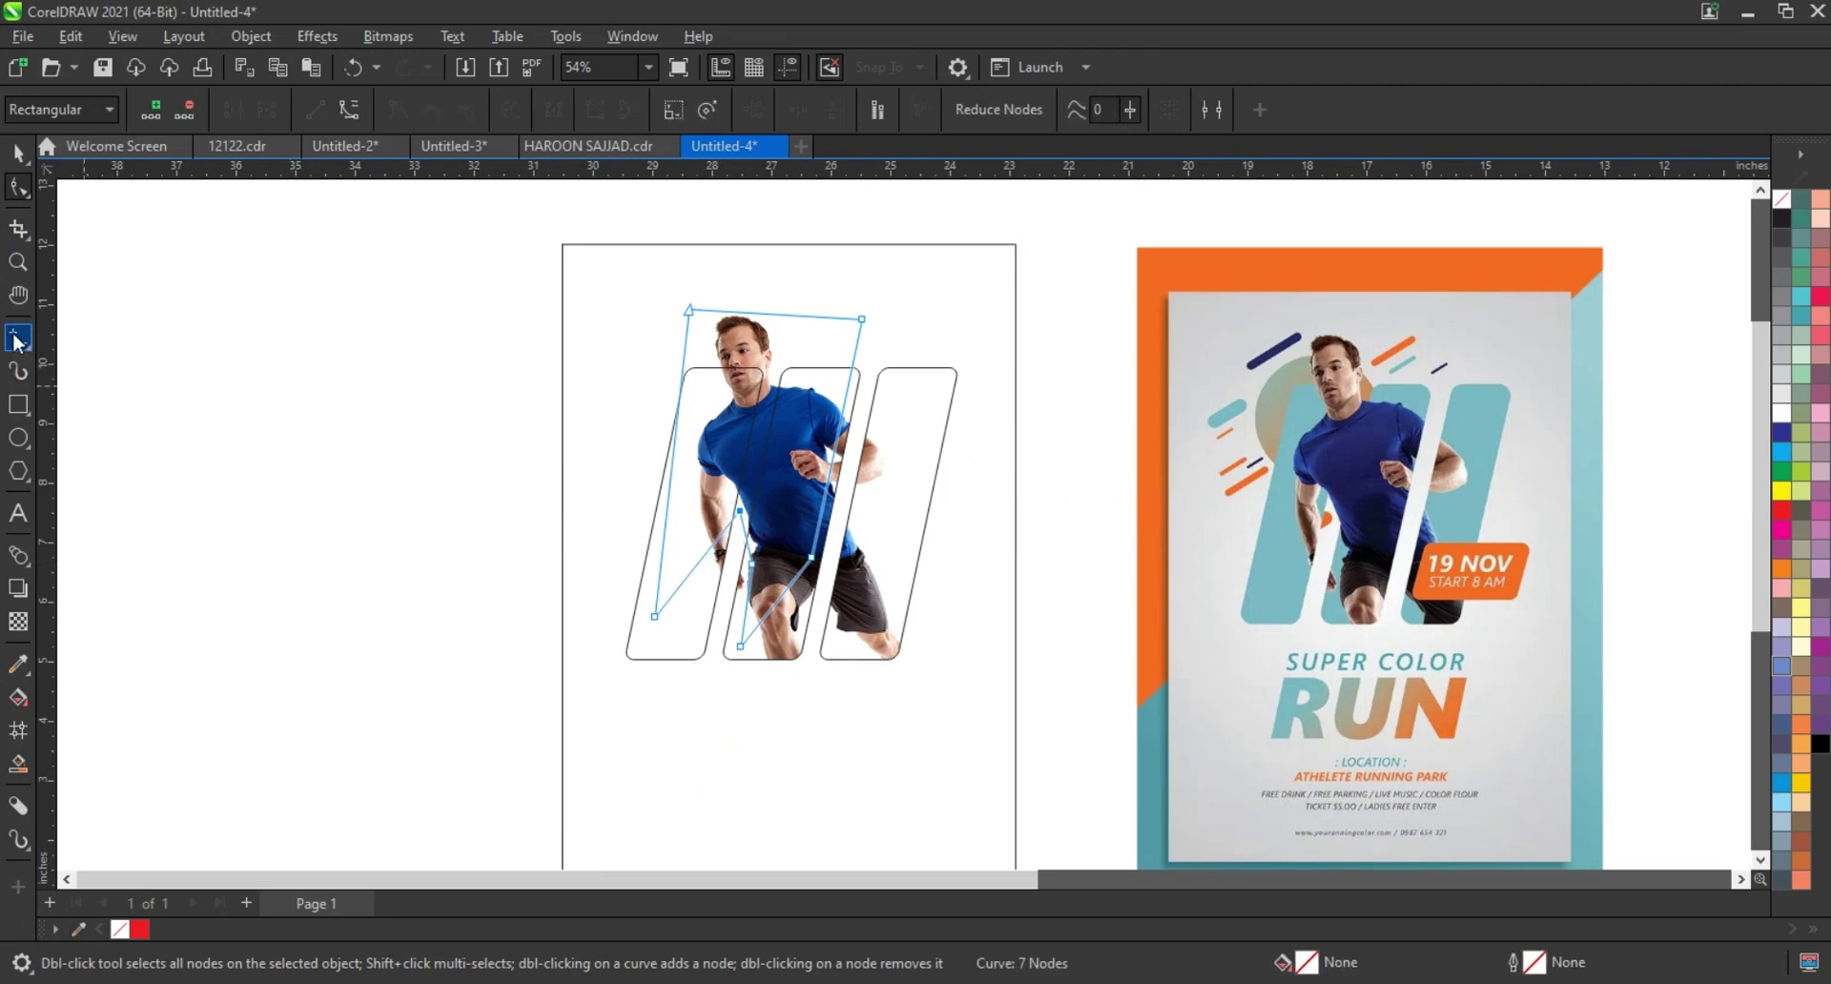
pyautogui.click(17, 261)
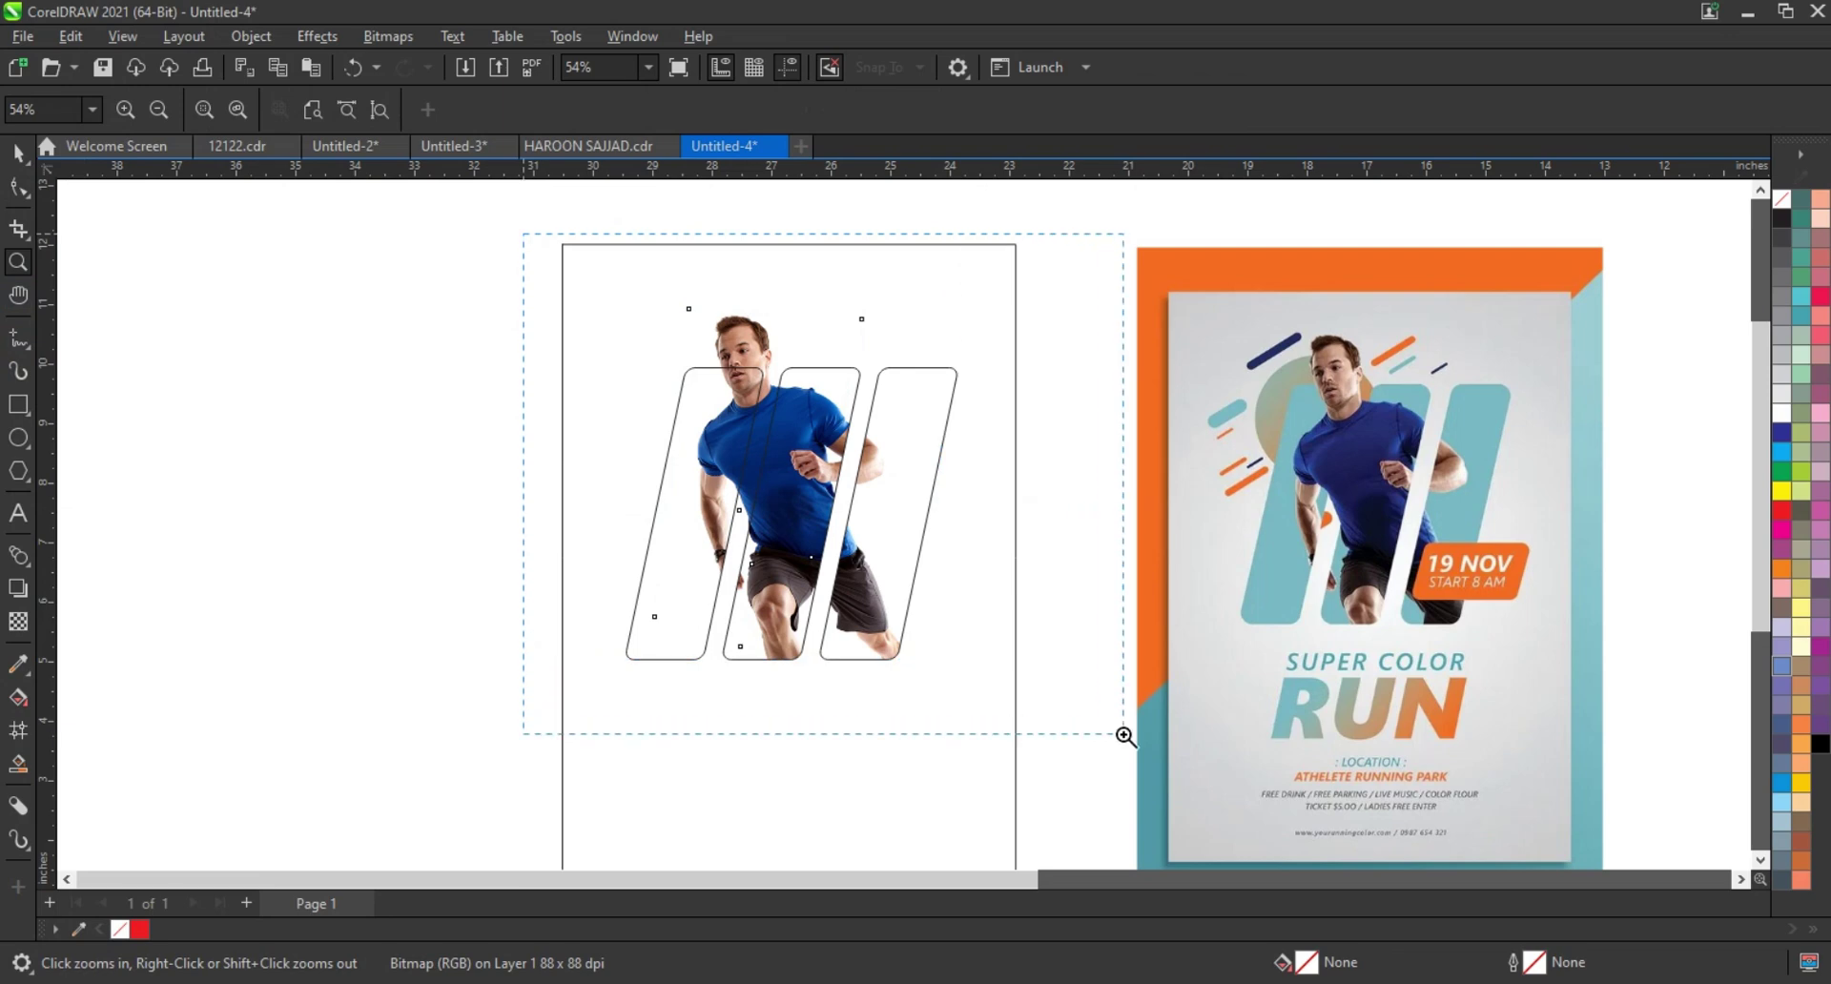
pyautogui.moveTo(995, 694); pyautogui.dragTo(1125, 736)
# - Fill the clipped slanted bars with teal sampled from the reference poster
pyautogui.click(14, 152)
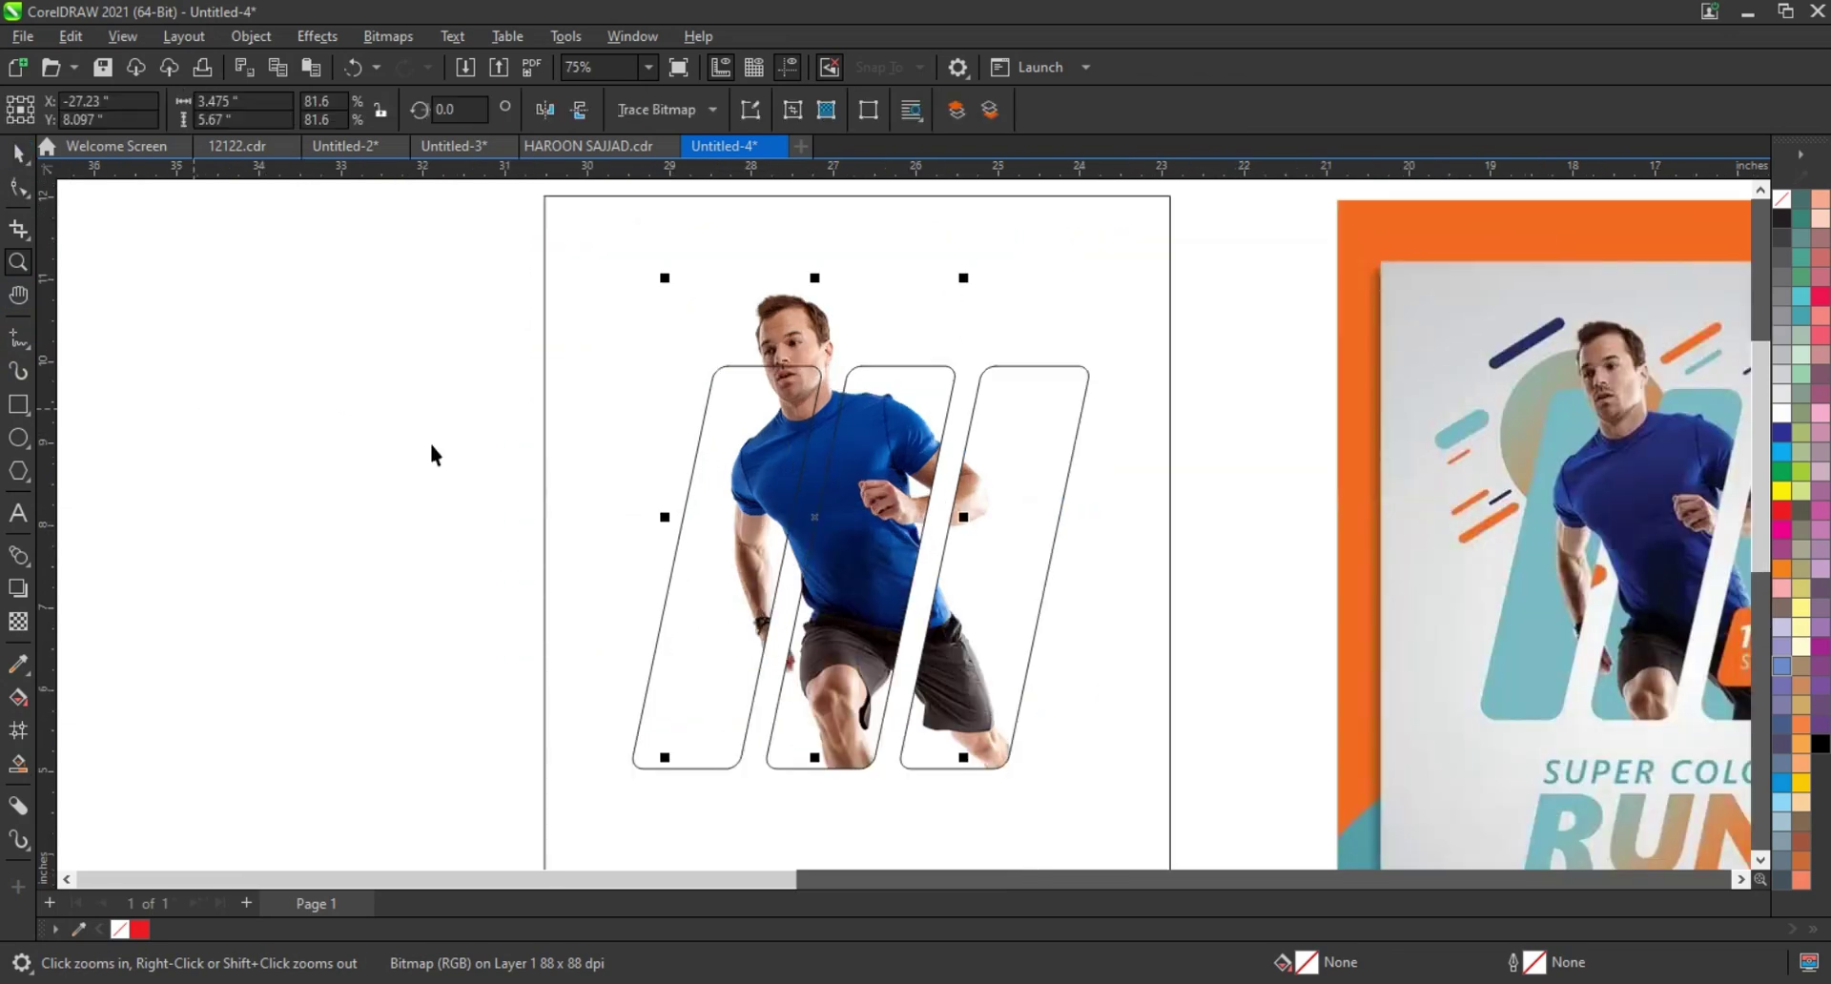
pyautogui.click(806, 341)
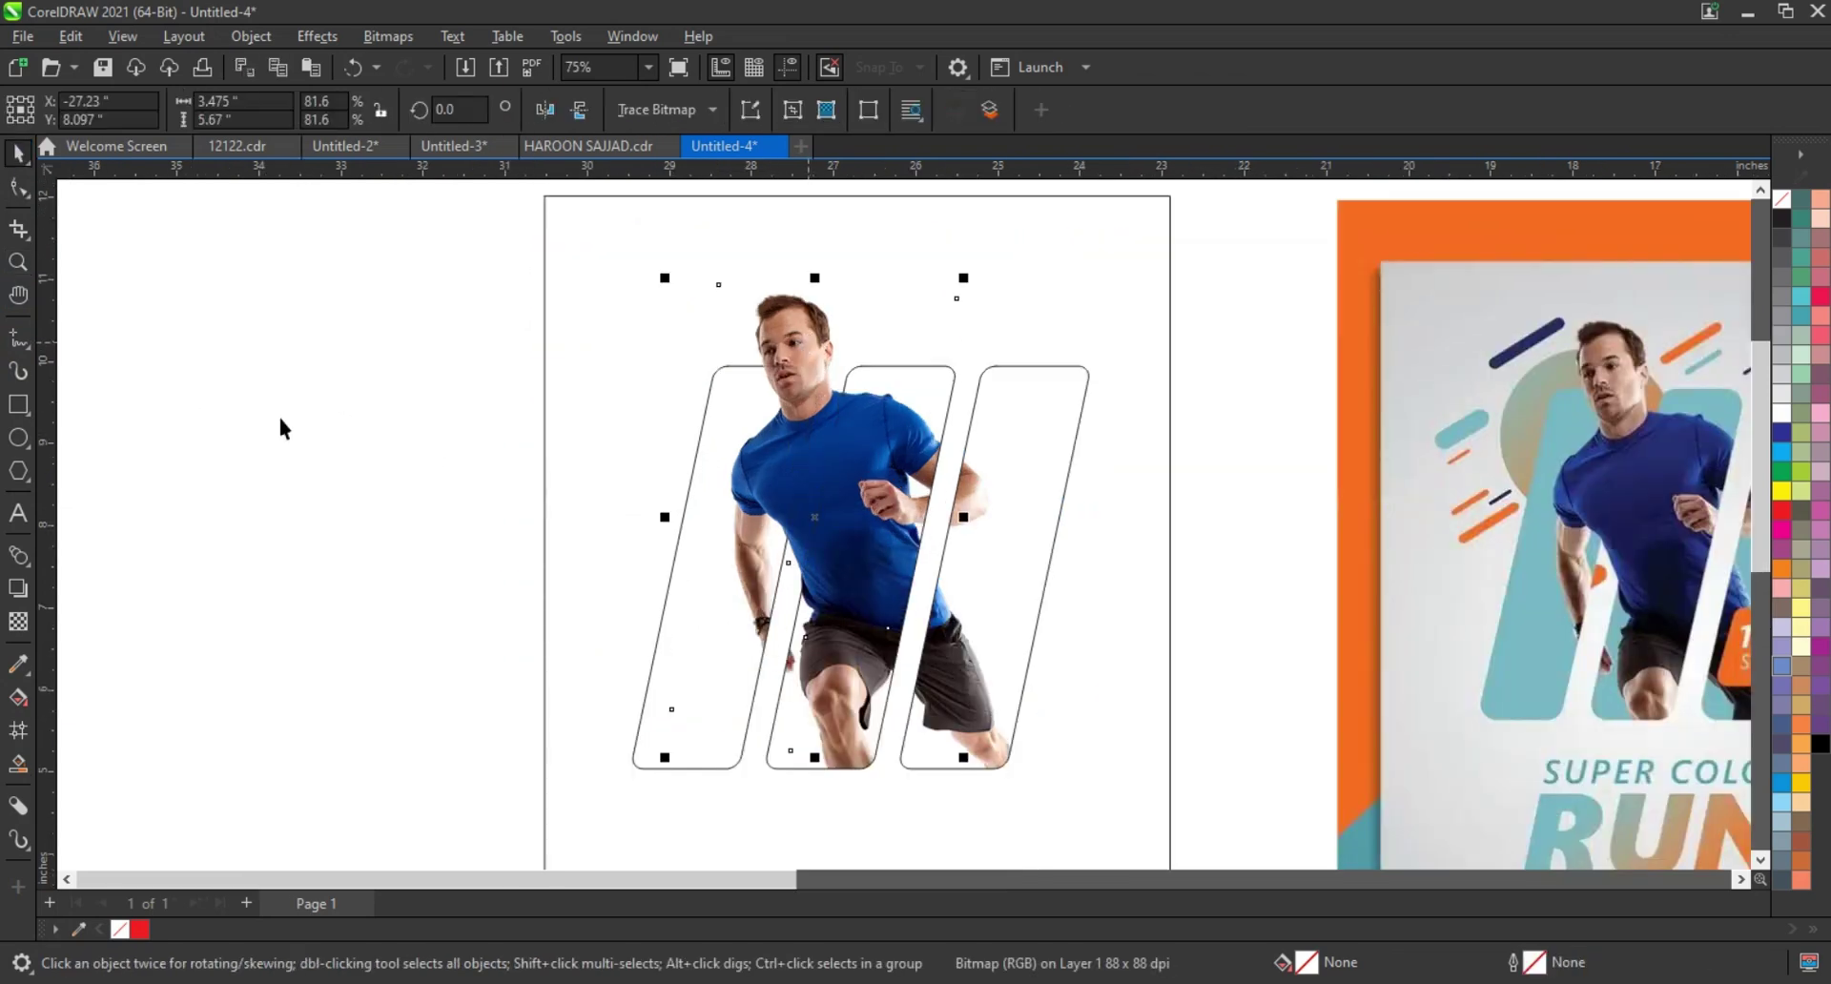
pyautogui.click(214, 389)
pyautogui.scroll(-1, 321, 454)
pyautogui.scroll(-1, 321, 454)
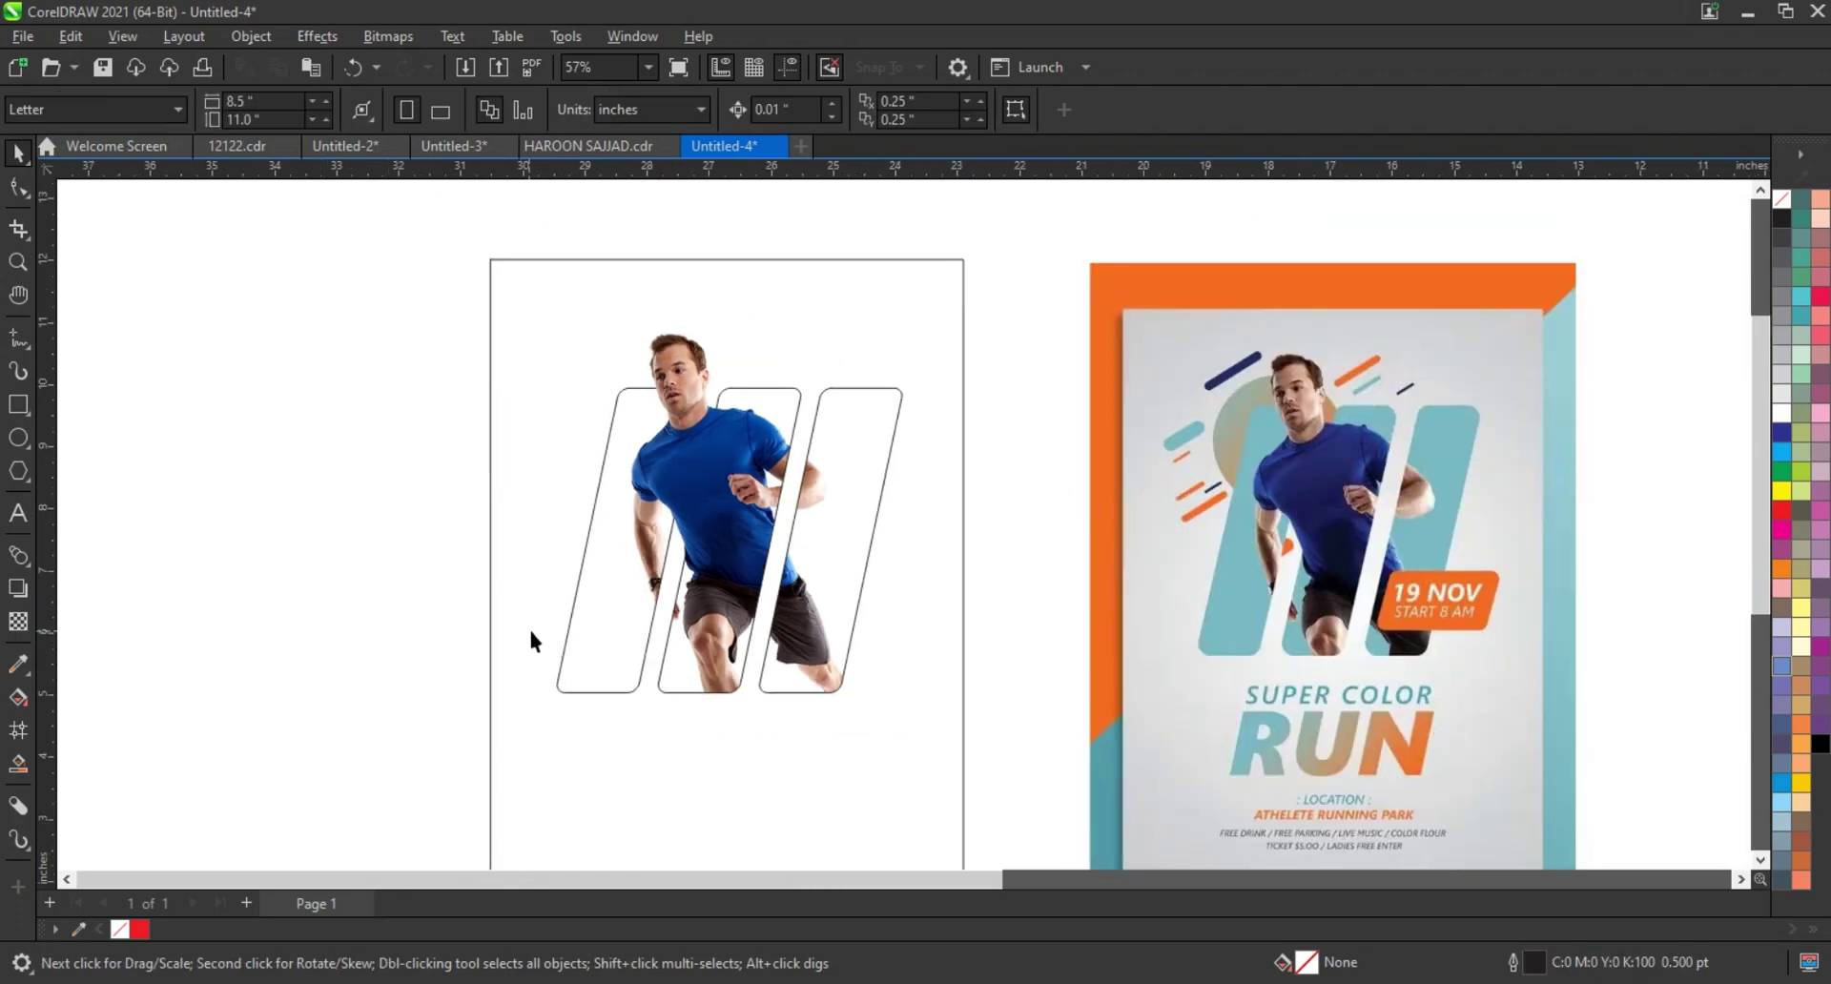
pyautogui.click(570, 673)
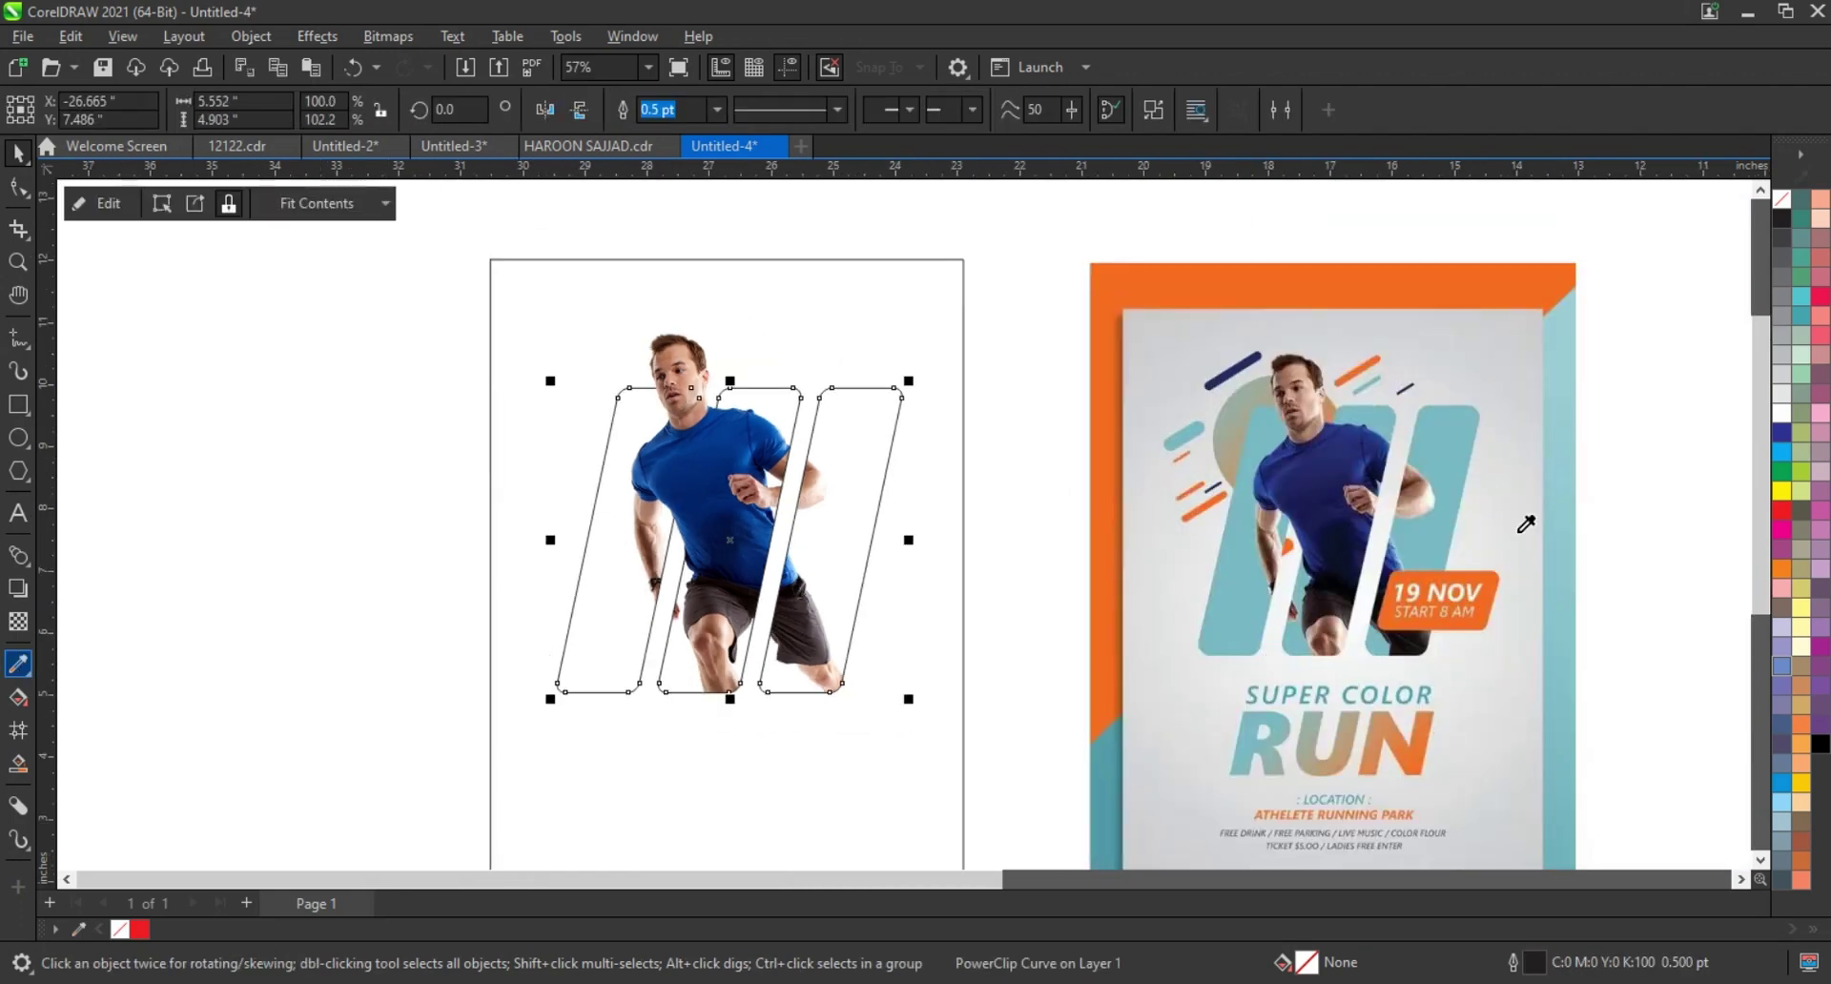
pyautogui.click(1444, 434)
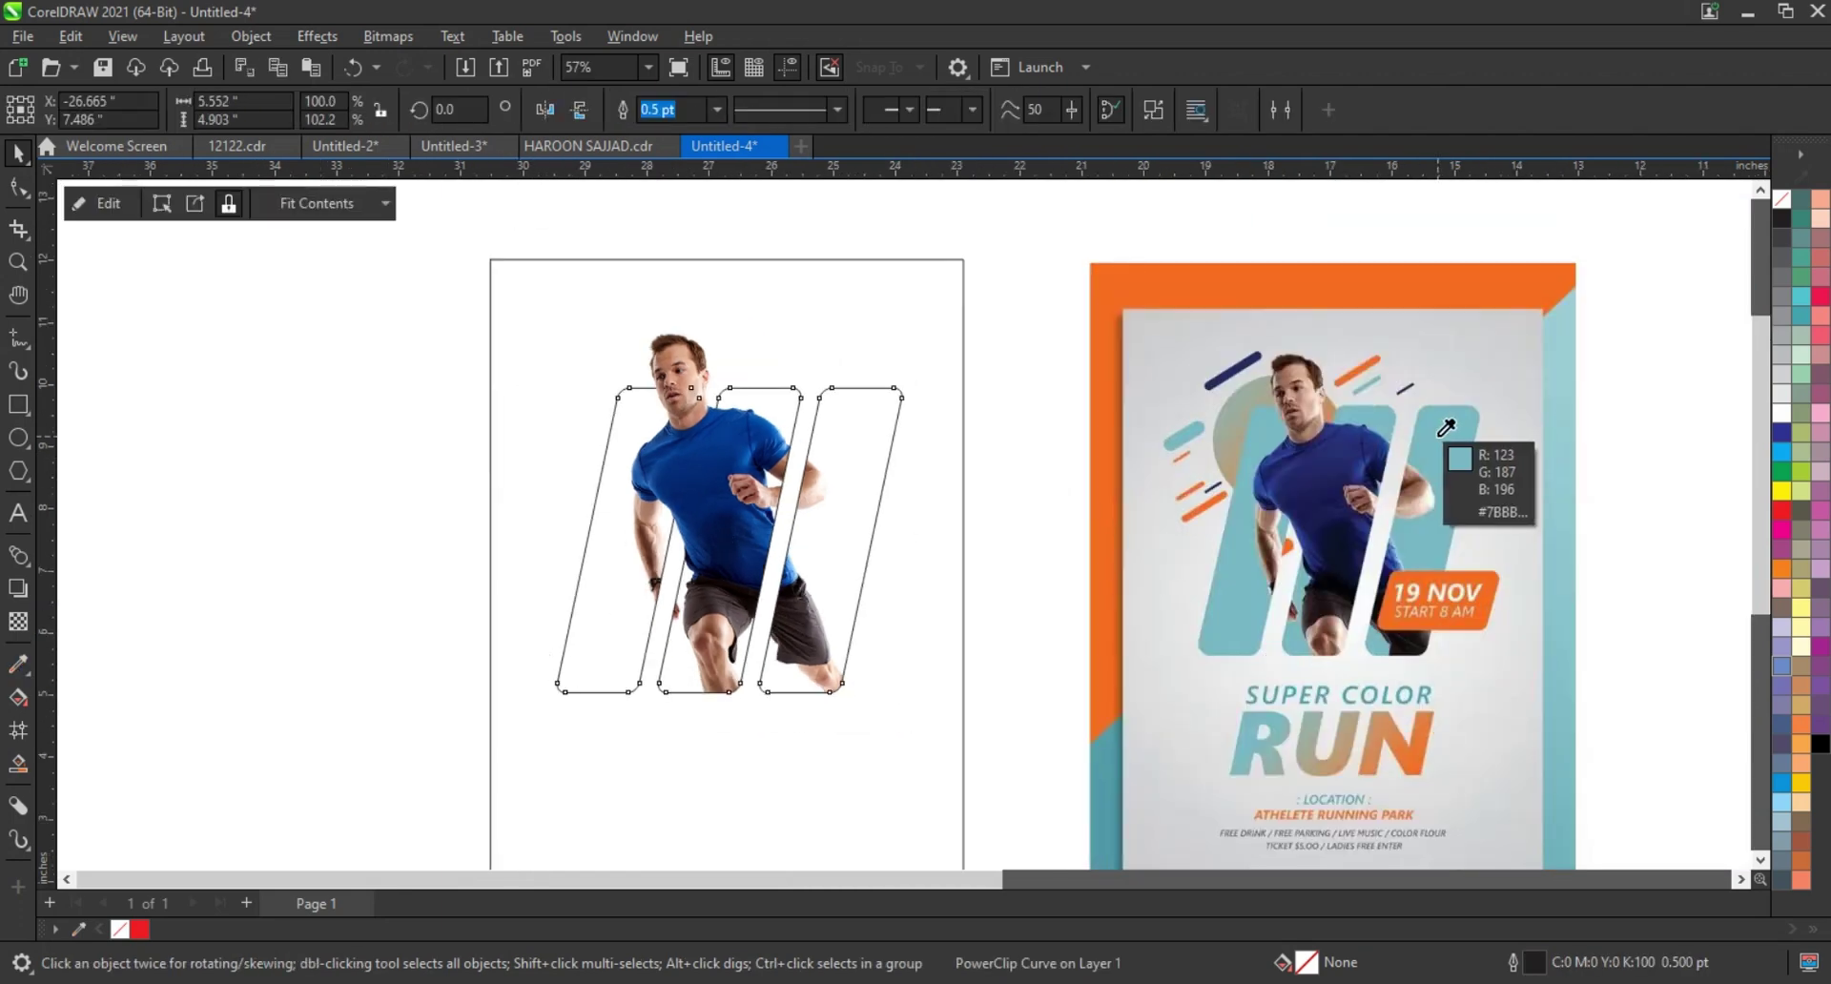
pyautogui.click(846, 531)
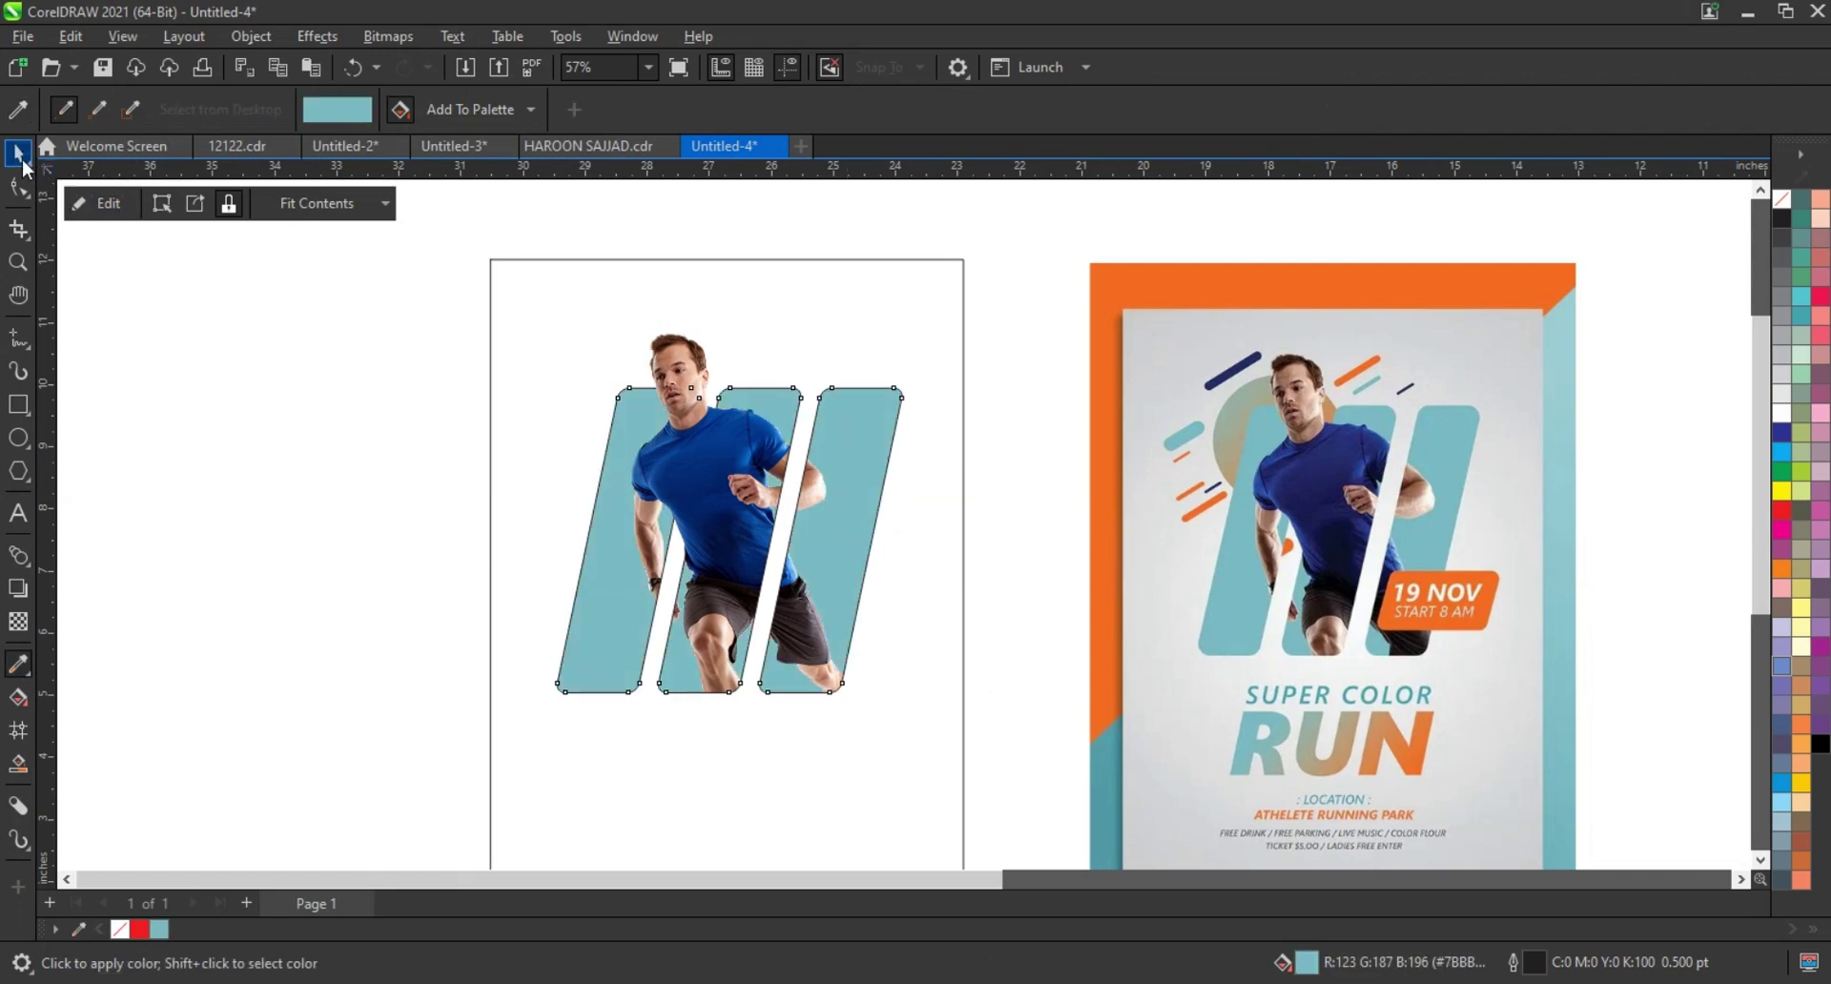
# - Remove the outlines from the teal bars and the runner photo
pyautogui.click(19, 154)
pyautogui.moveTo(921, 736); pyautogui.dragTo(920, 737)
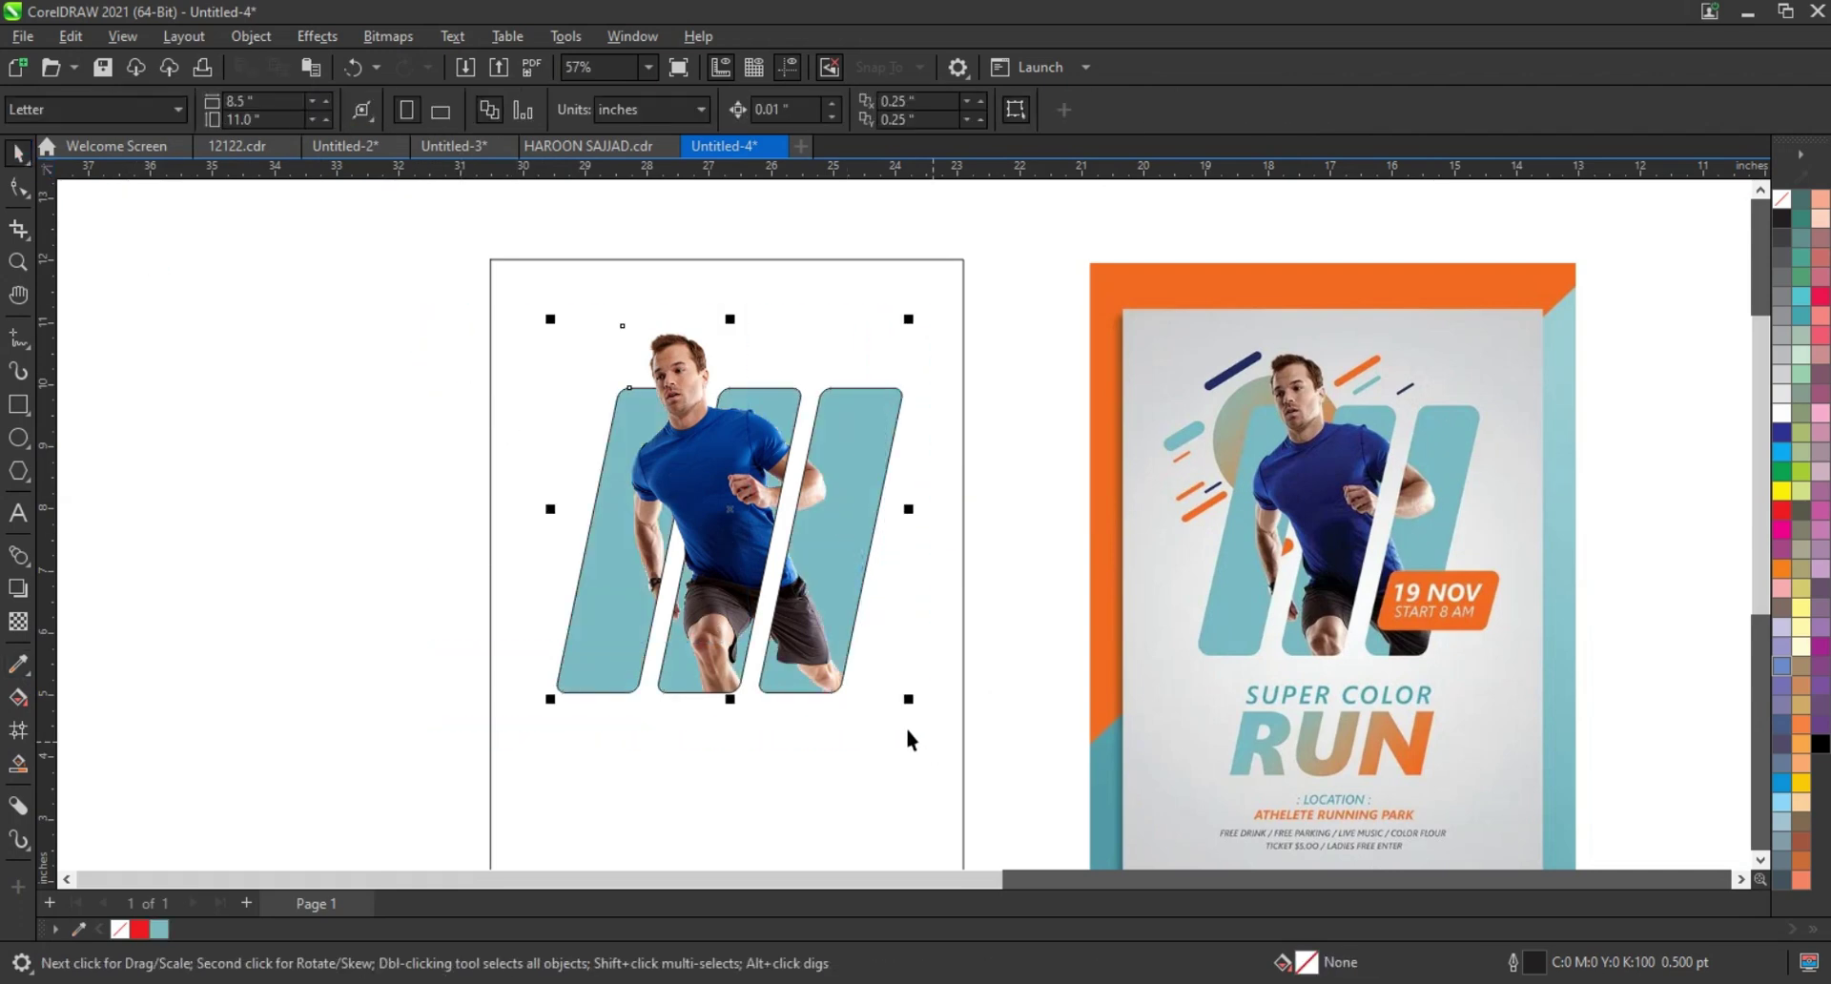
pyautogui.rightClick(1779, 212)
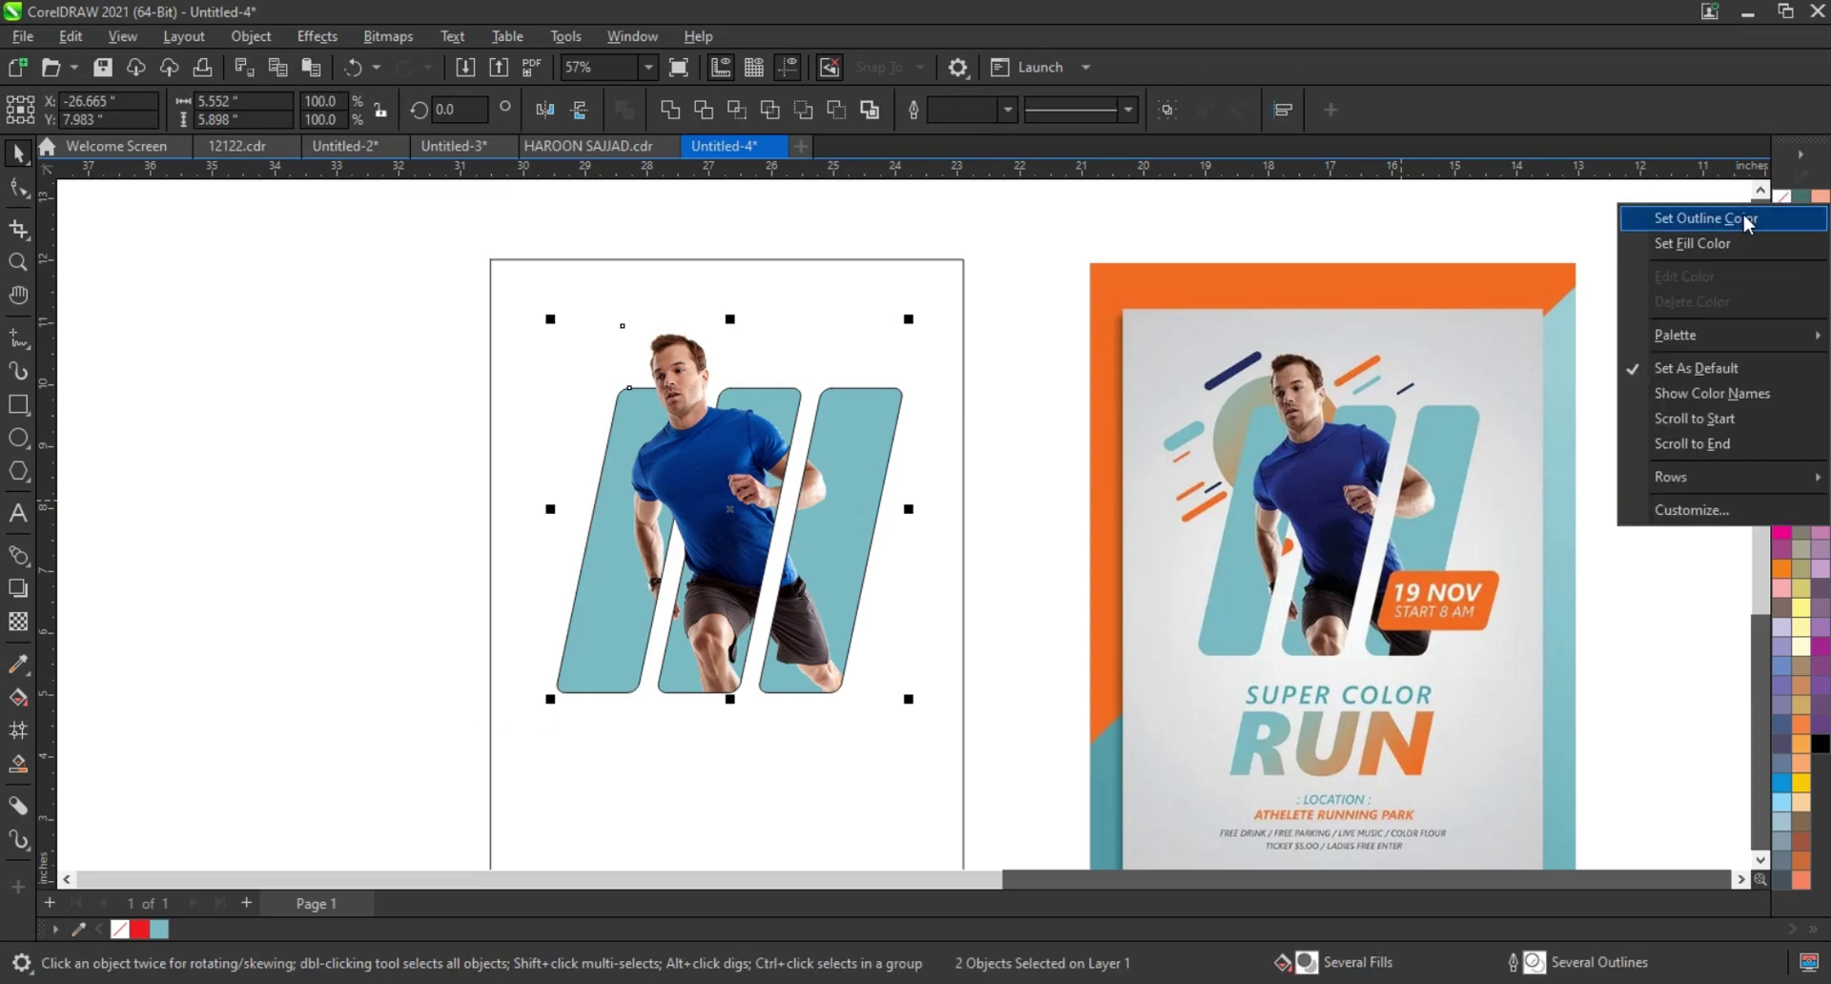
pyautogui.click(1654, 213)
pyautogui.click(255, 505)
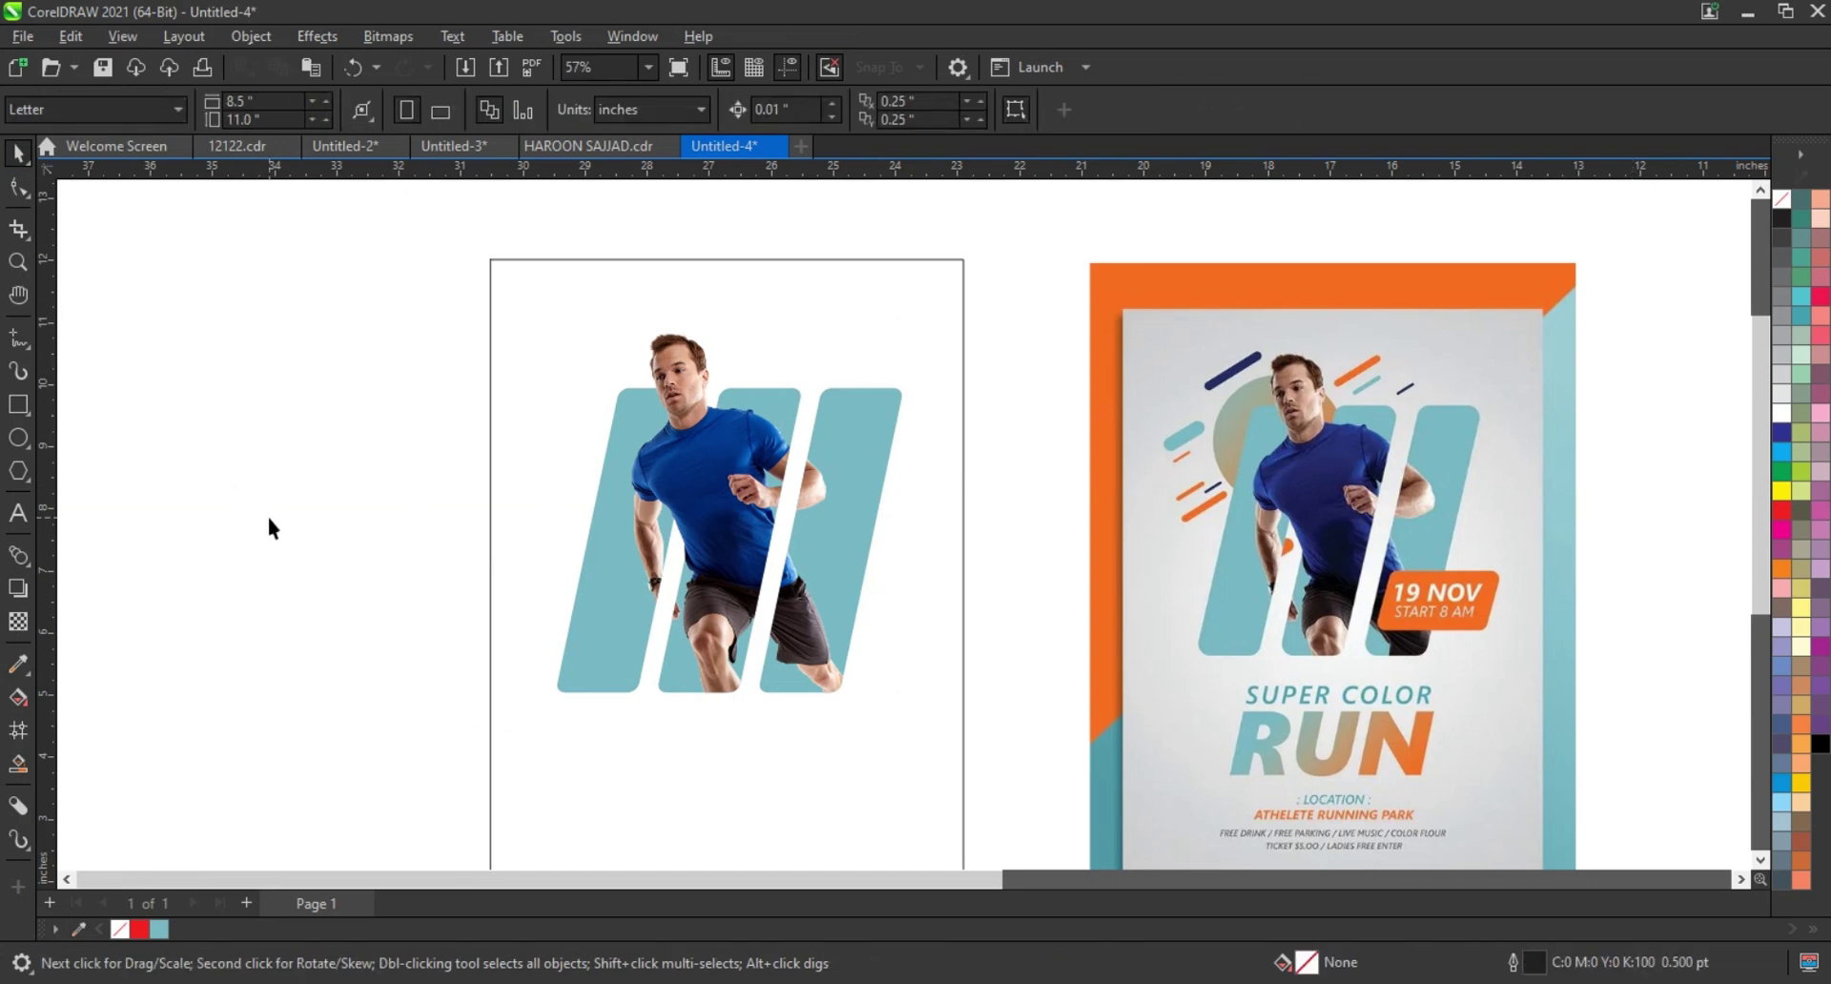
pyautogui.click(682, 460)
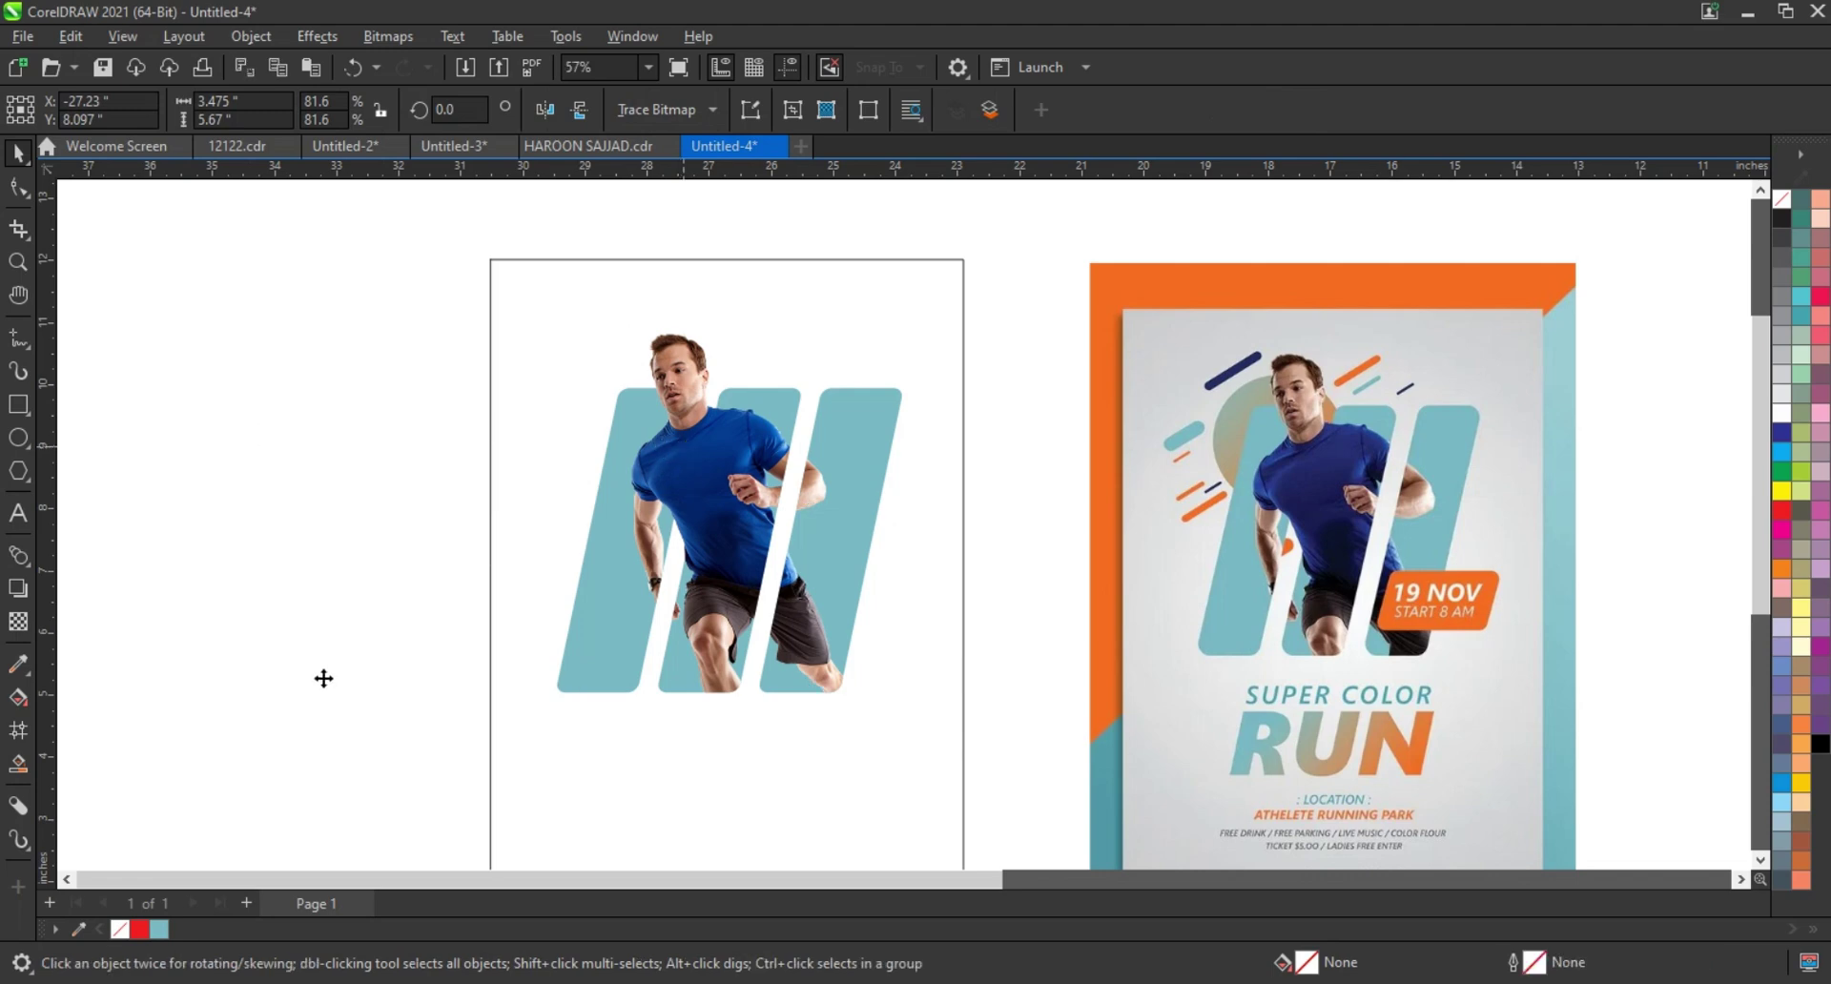
pyautogui.moveTo(323, 678); pyautogui.dragTo(322, 680)
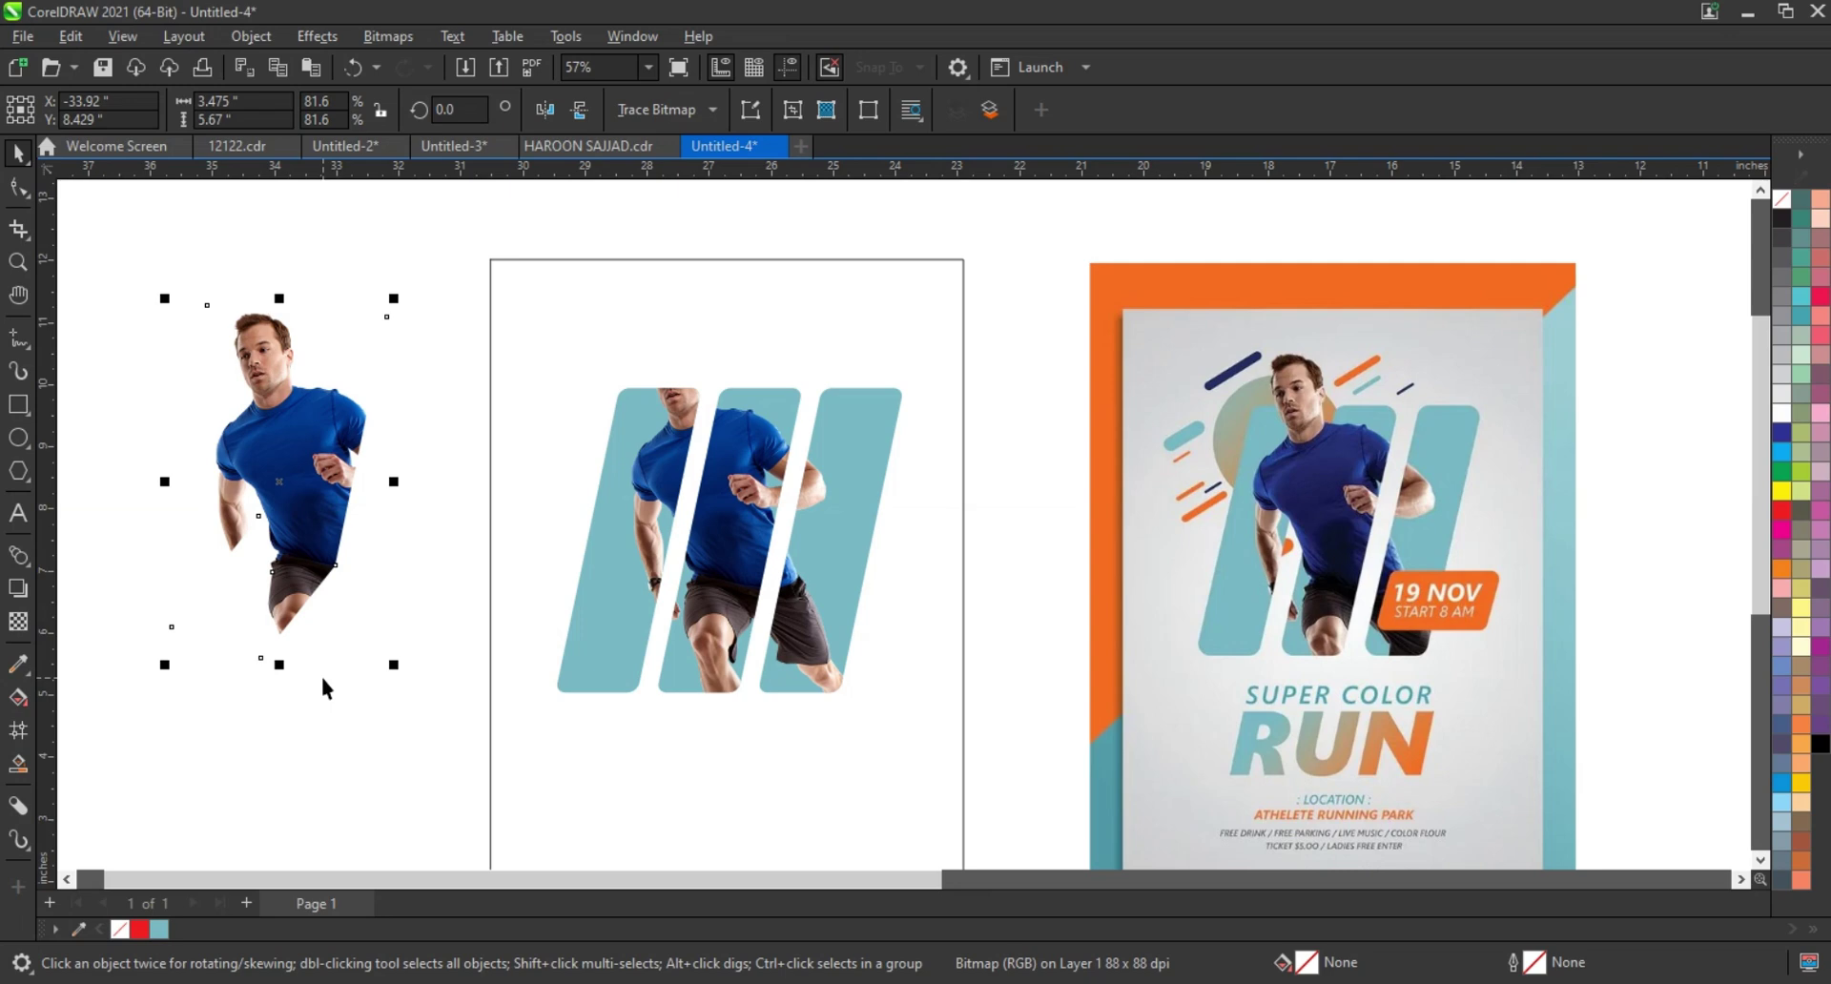
pyautogui.hotkey('ctrl', 'z')
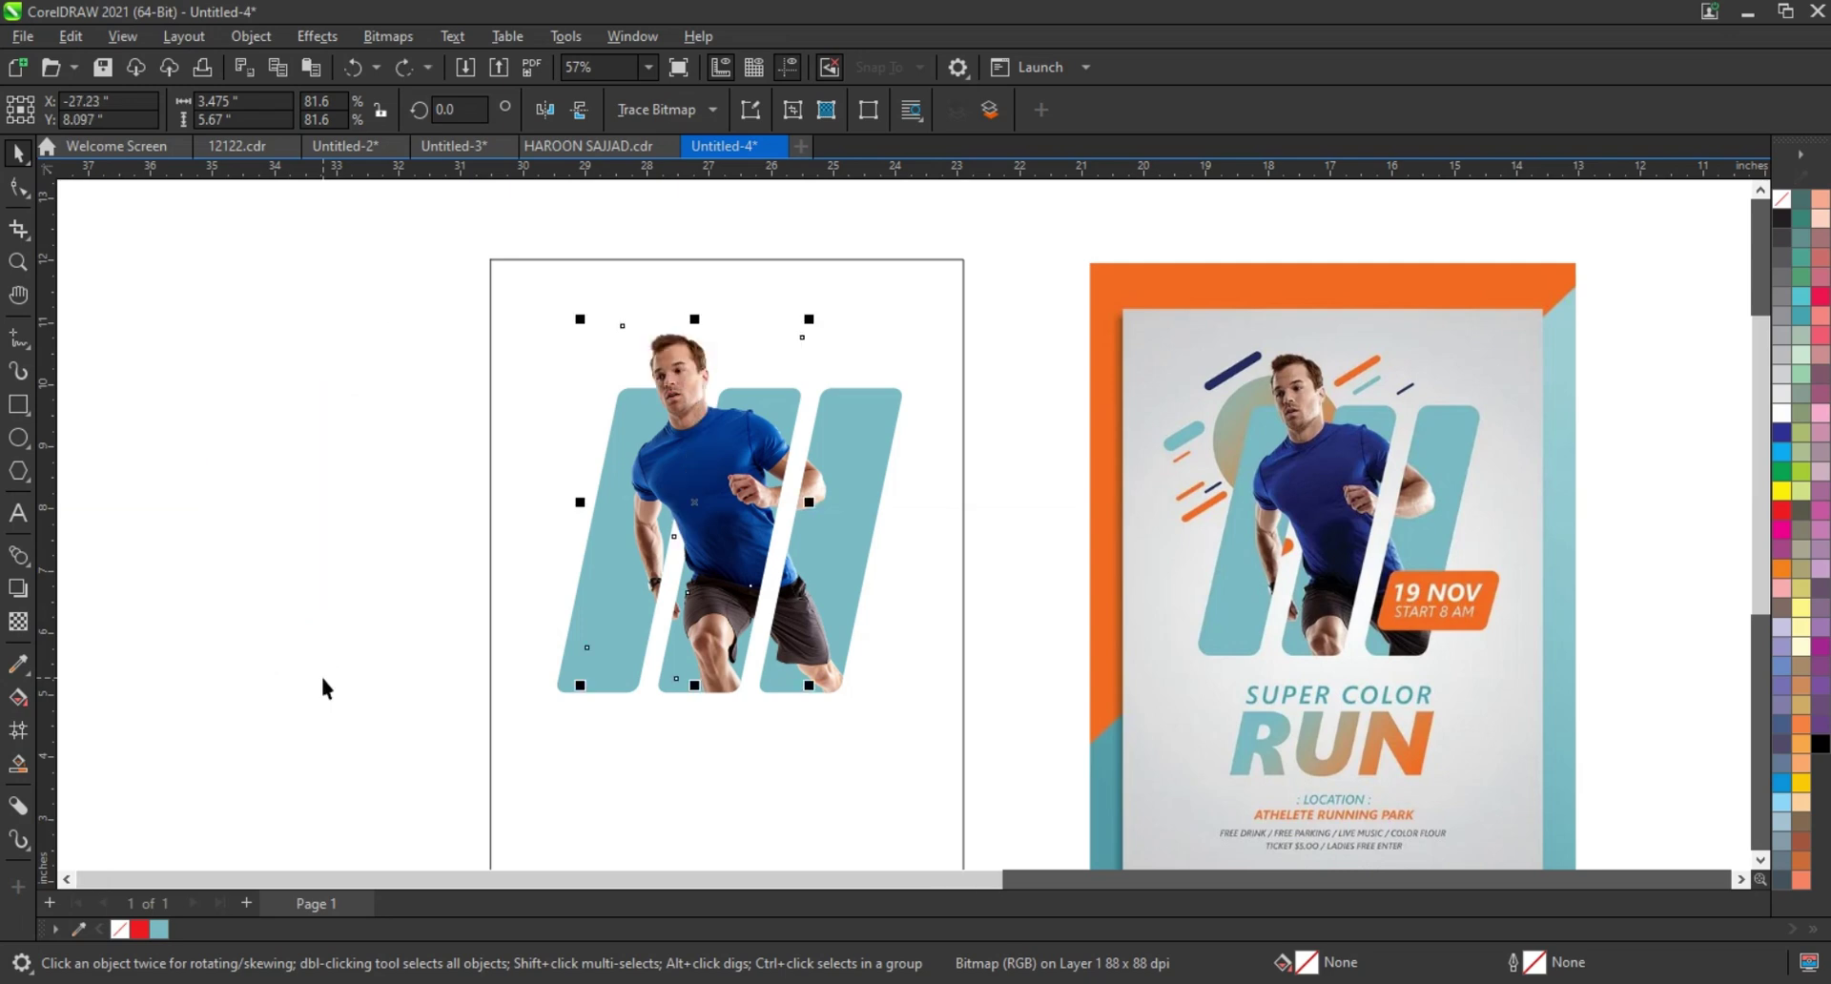
pyautogui.press('Escape')
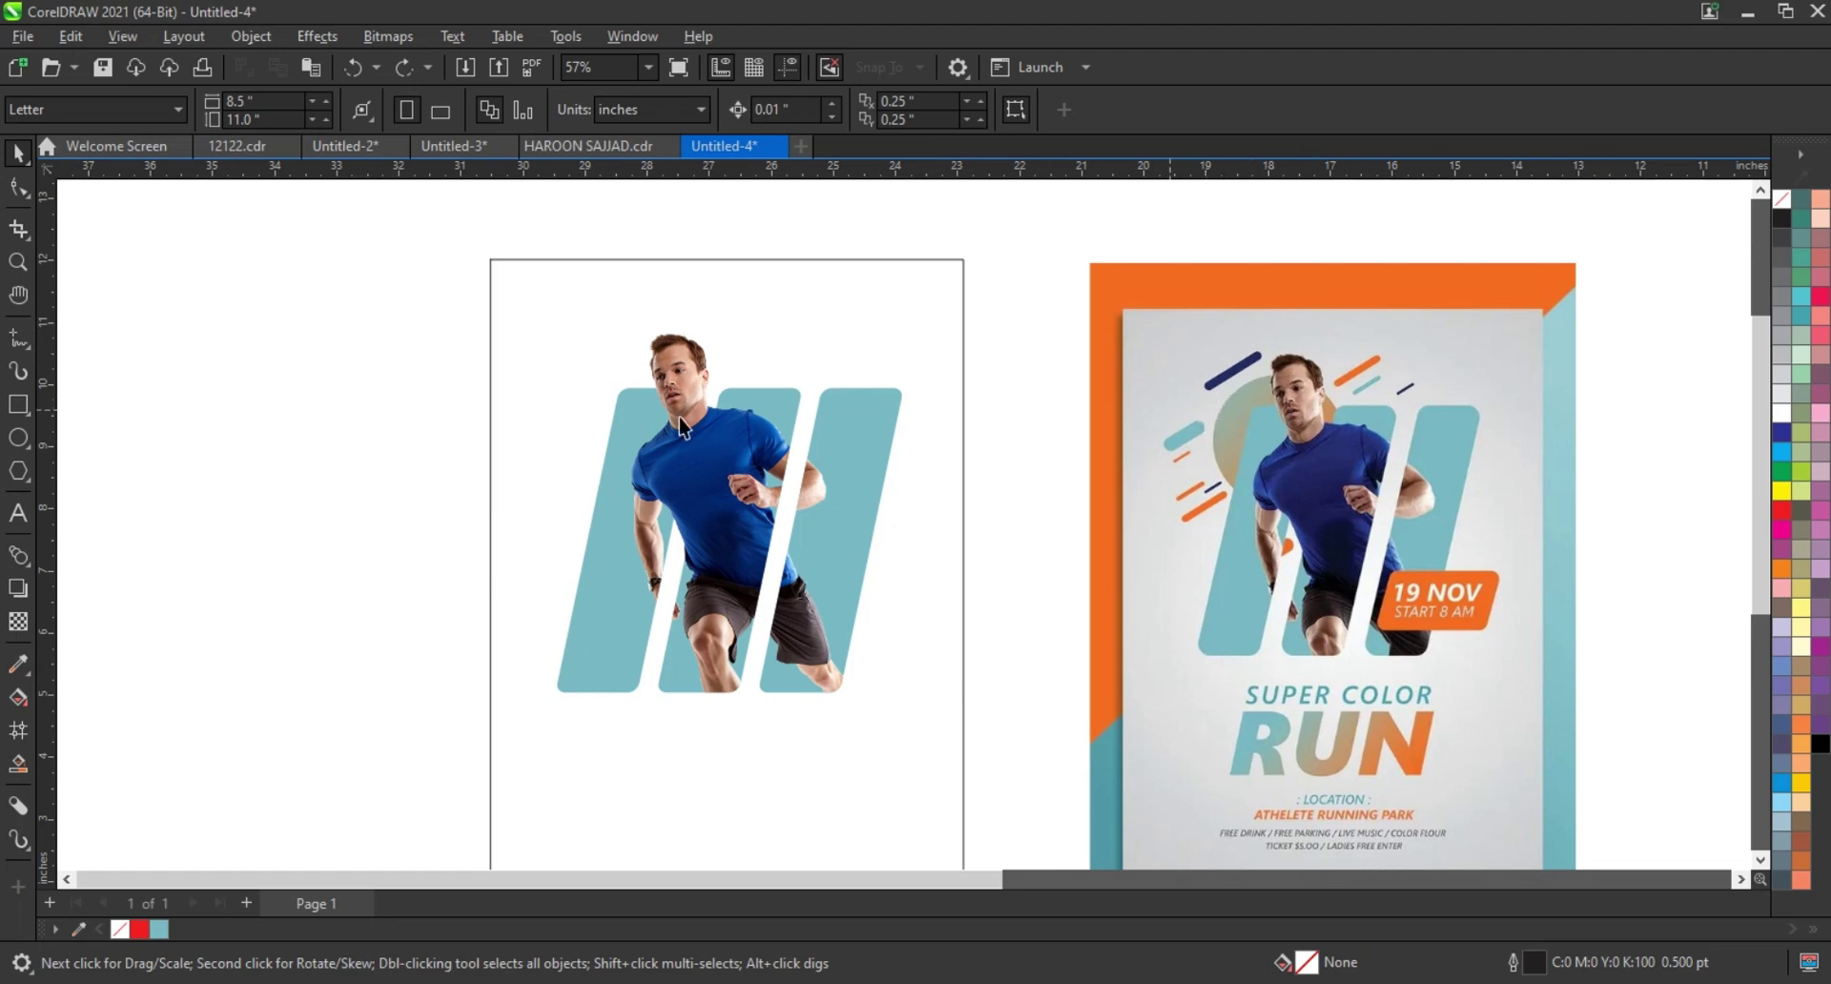
# - Draw a square left of the page and round its corners fully into a circle
pyautogui.moveTo(294, 487); pyautogui.dragTo(295, 572)
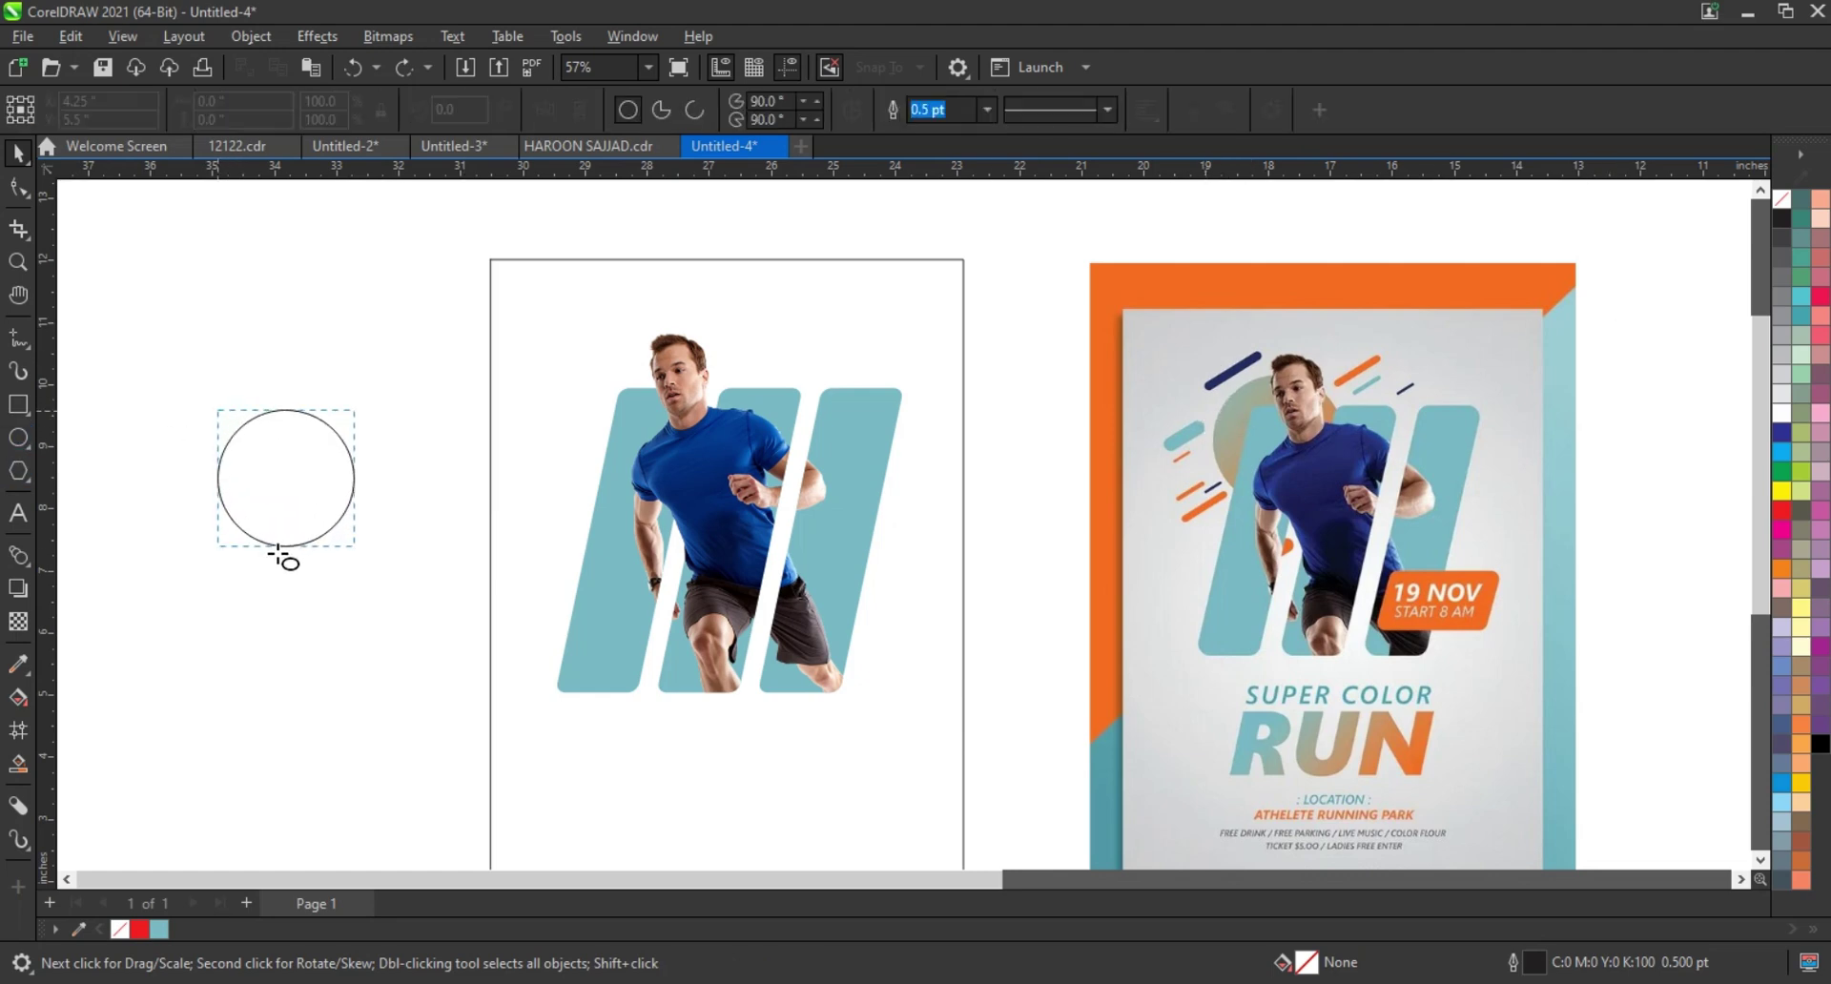
pyautogui.hotkey('ctrl', 'z')
pyautogui.press('F6')
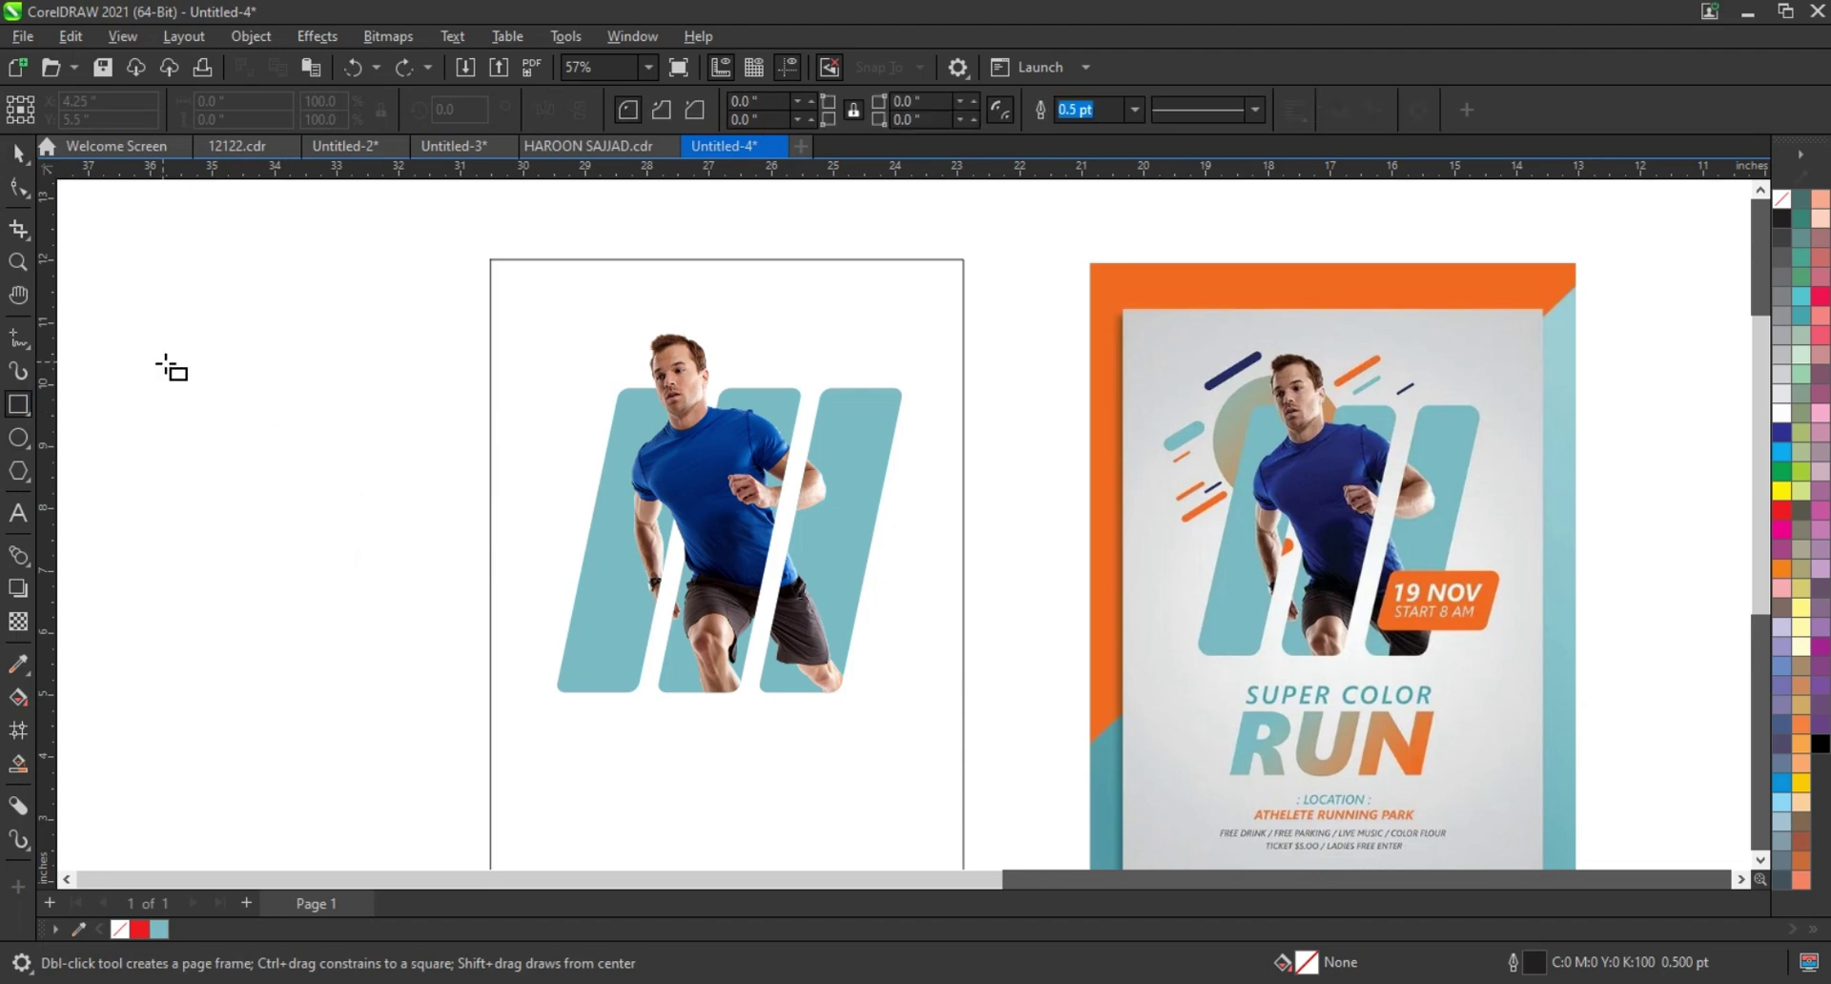
pyautogui.moveTo(163, 361); pyautogui.dragTo(259, 536)
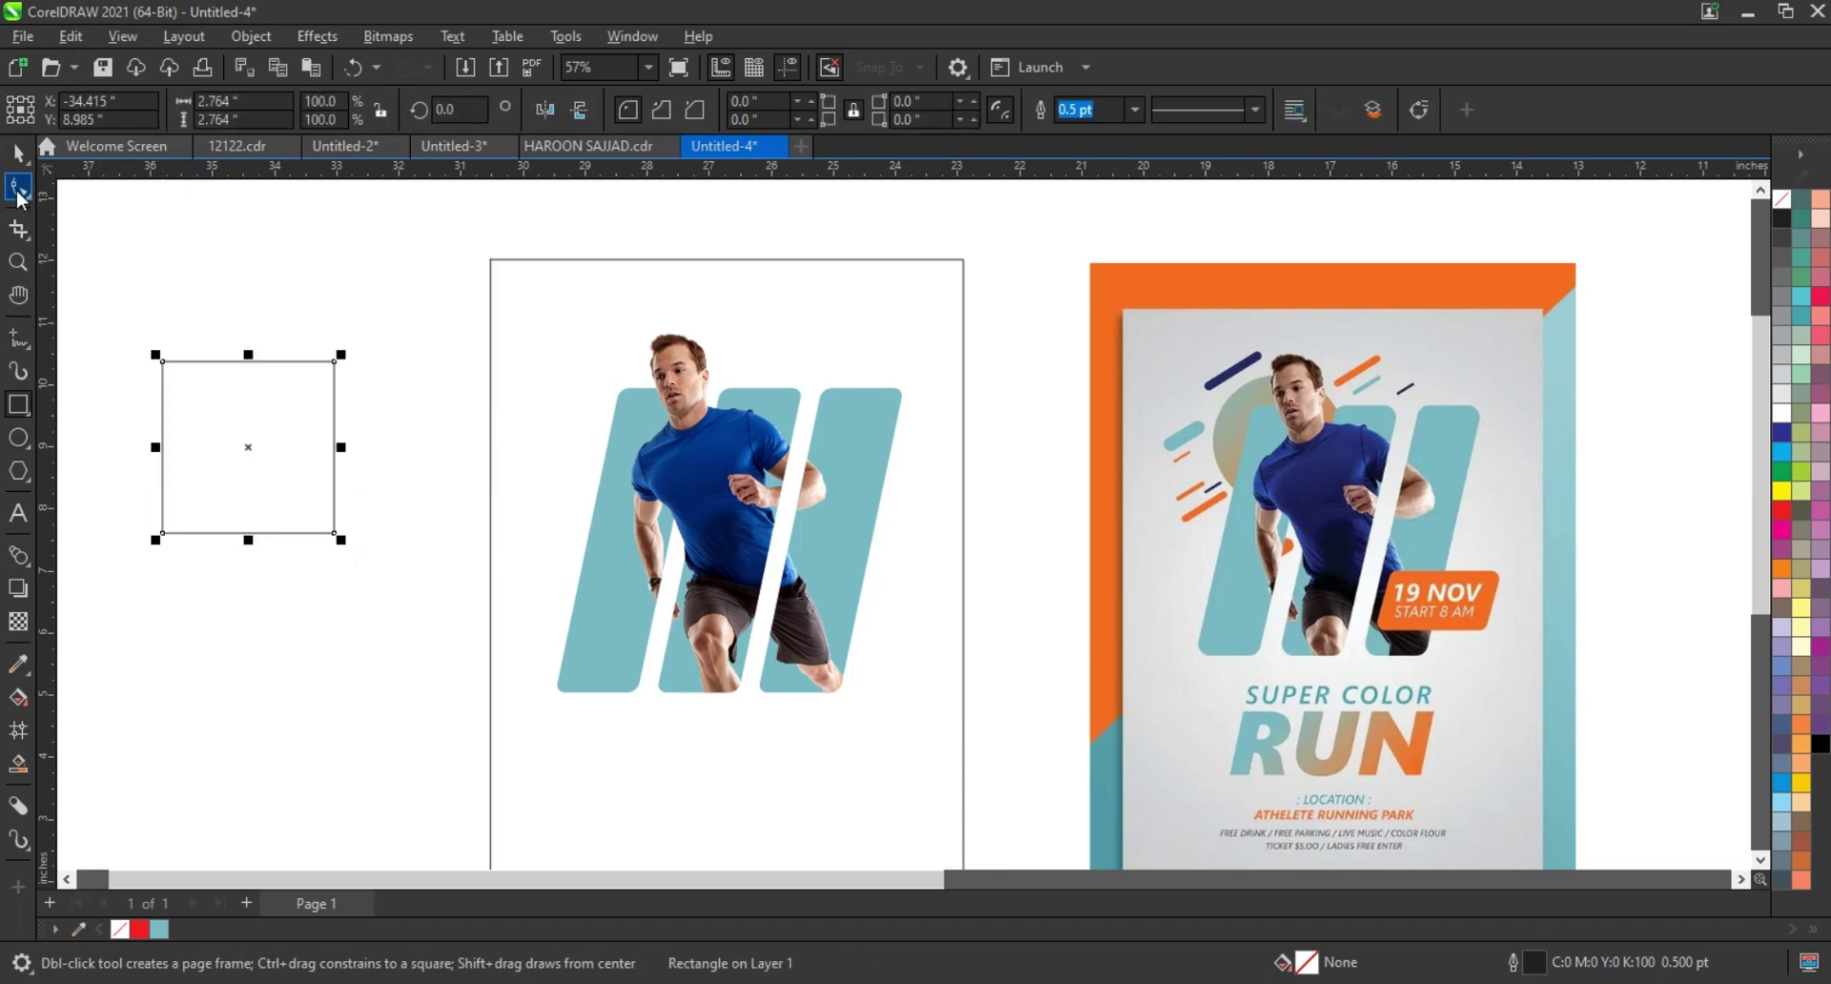
pyautogui.press('F10')
pyautogui.moveTo(163, 362); pyautogui.dragTo(167, 599)
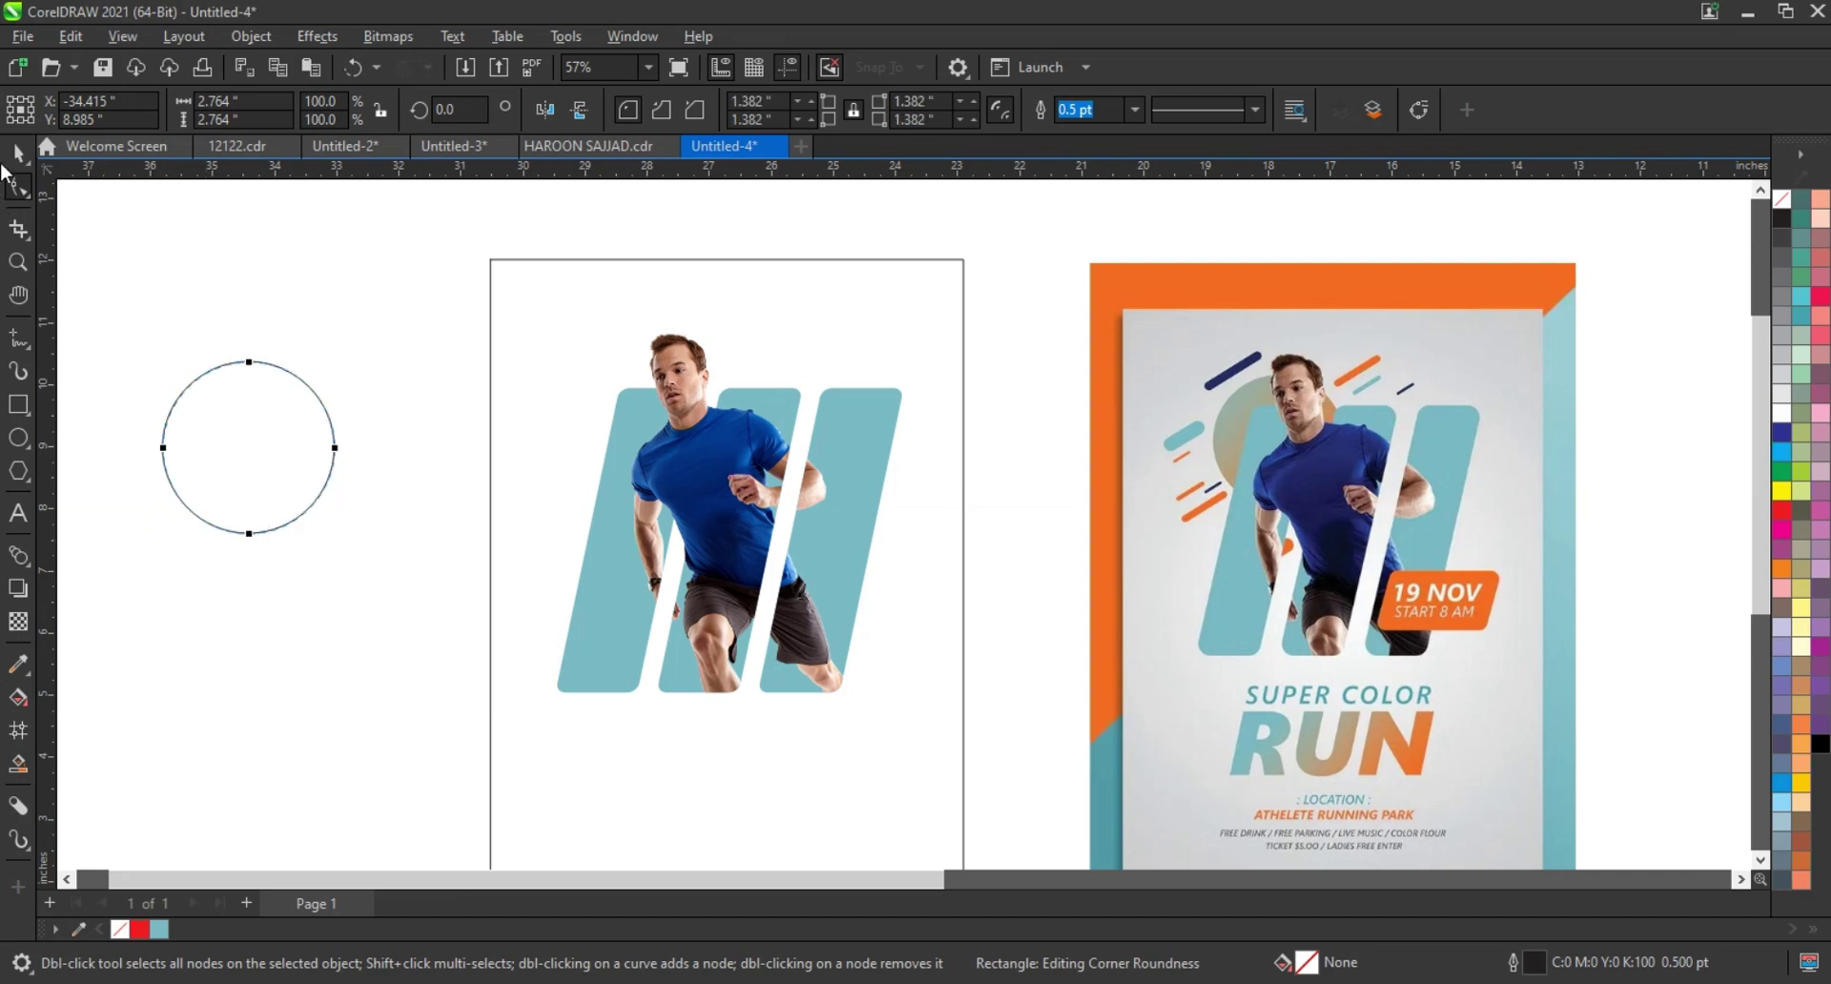
# - Place the circle, about 2.25 inches wide, beside the runner's head and fill it teal
pyautogui.moveTo(273, 430); pyautogui.dragTo(611, 379)
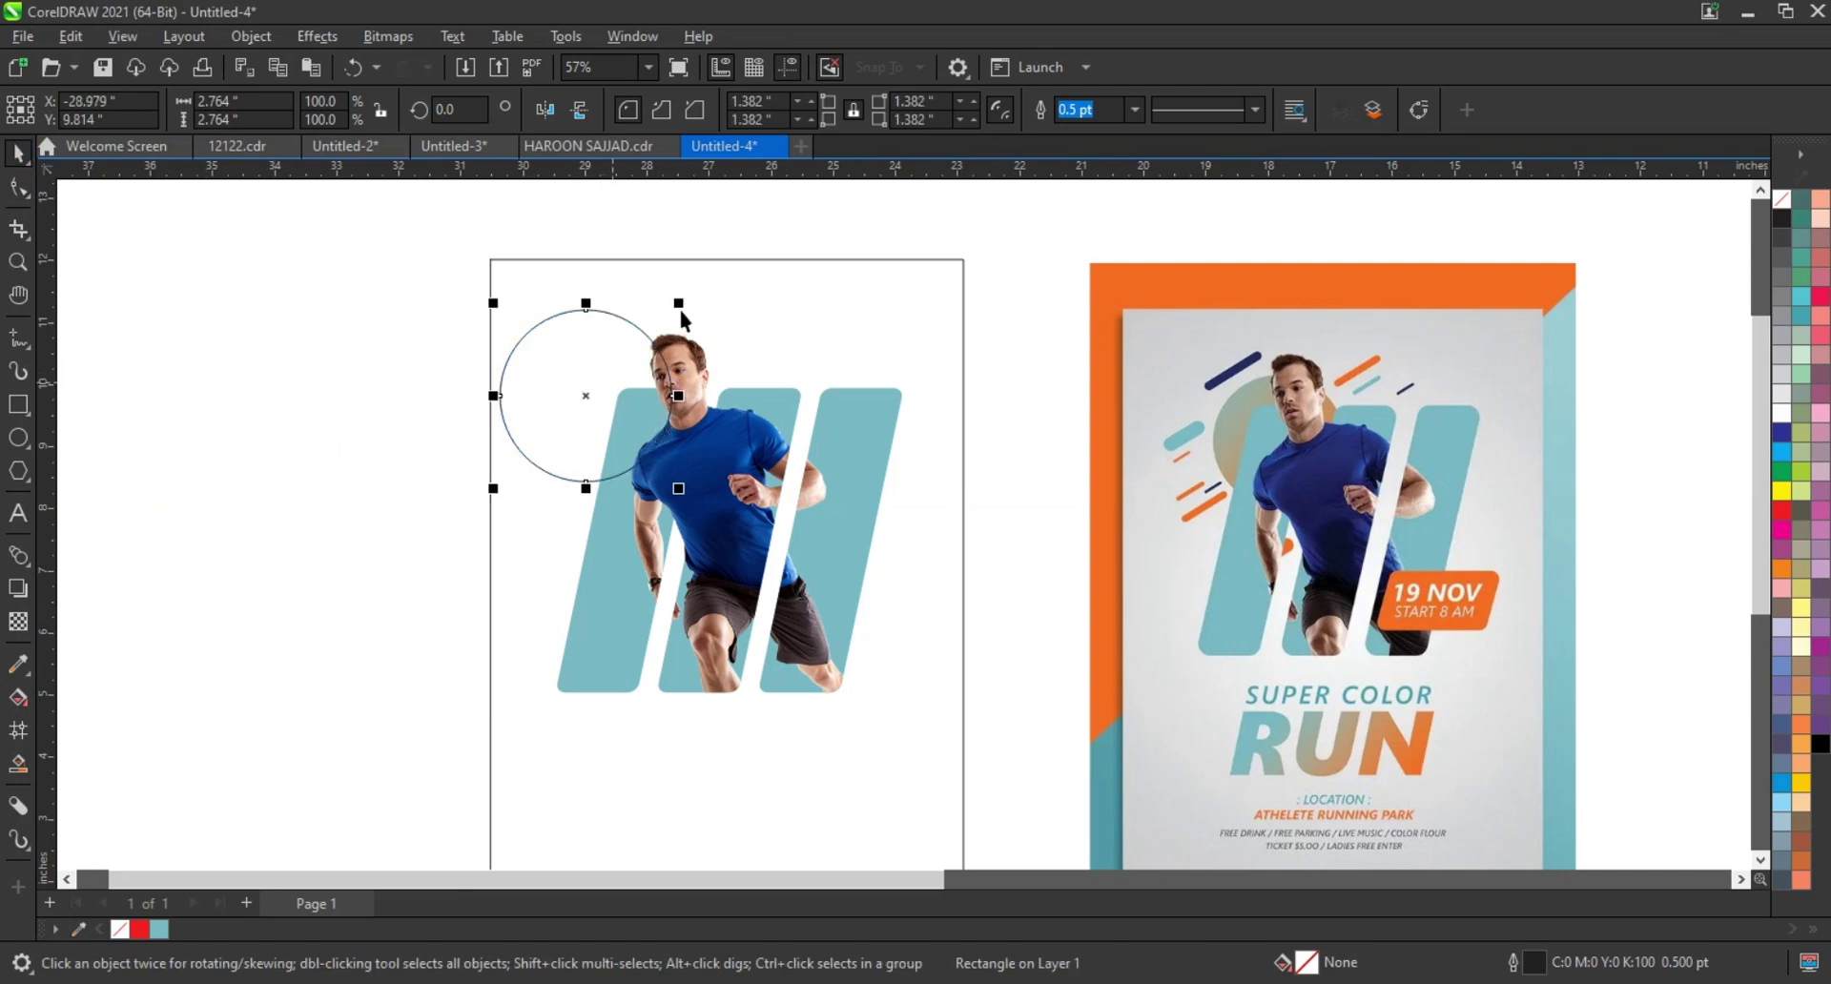
pyautogui.moveTo(682, 305); pyautogui.dragTo(659, 323)
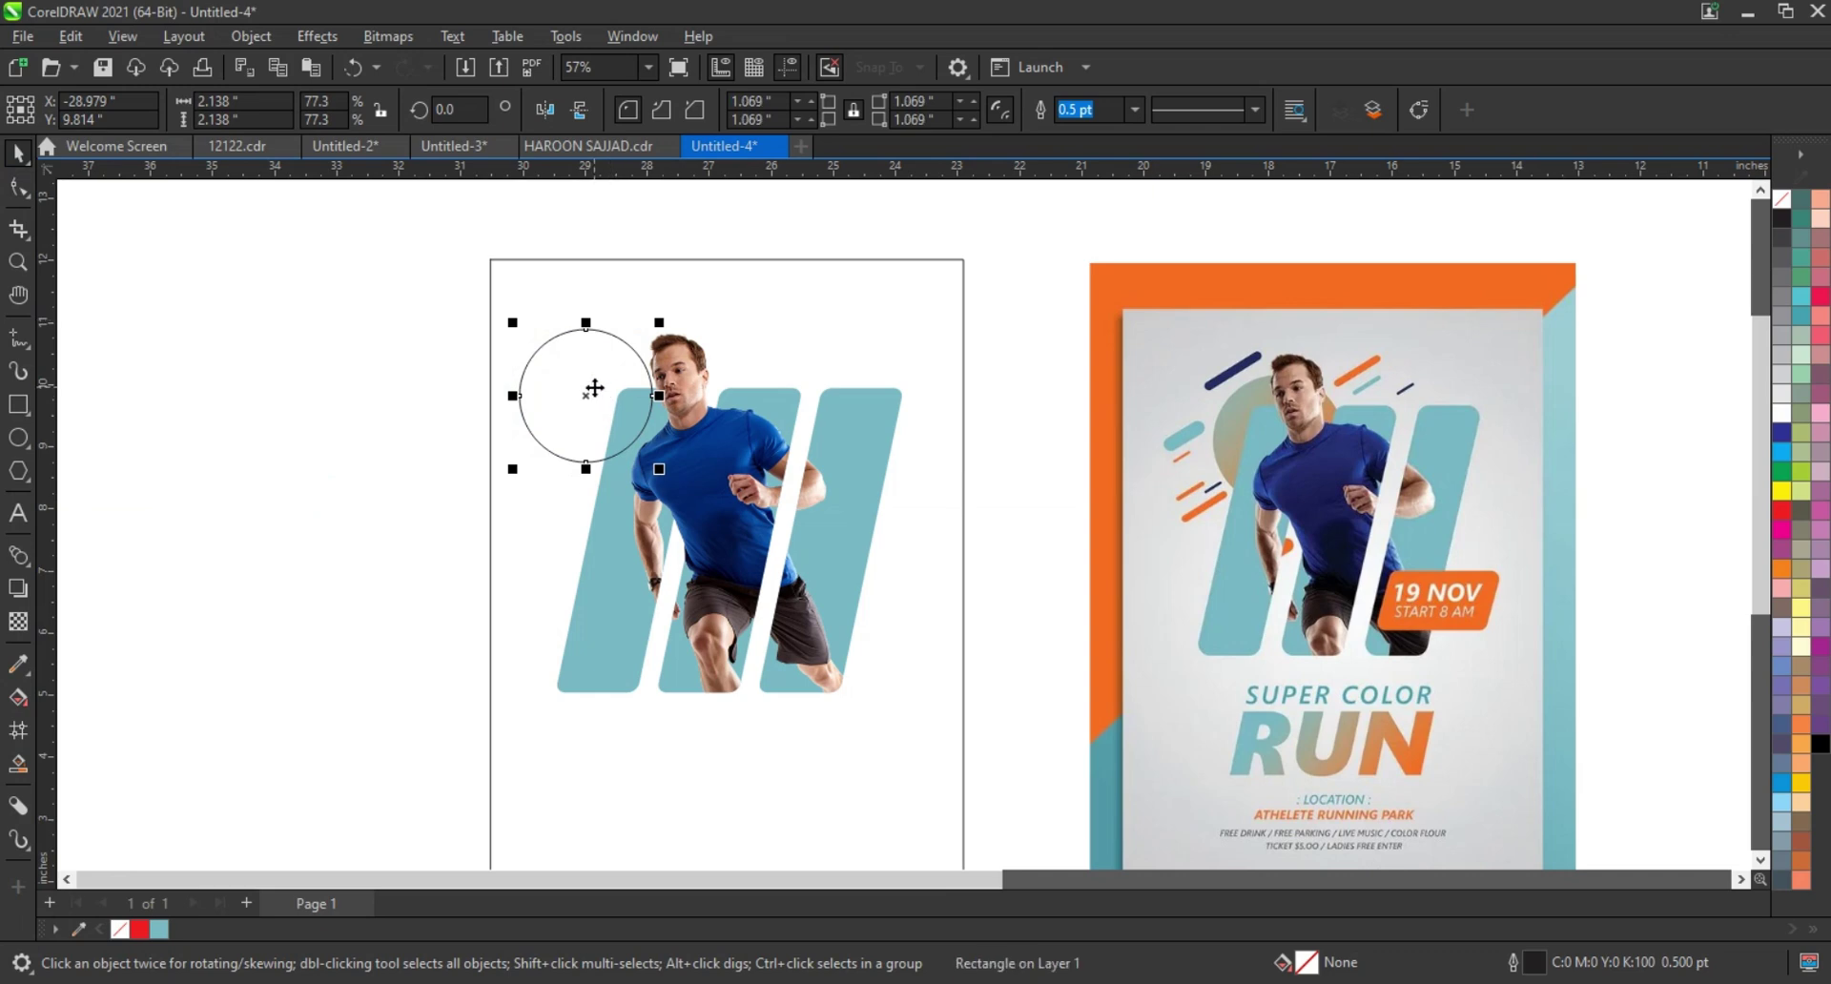
pyautogui.moveTo(622, 386); pyautogui.dragTo(626, 380)
pyautogui.moveTo(692, 310); pyautogui.dragTo(700, 305)
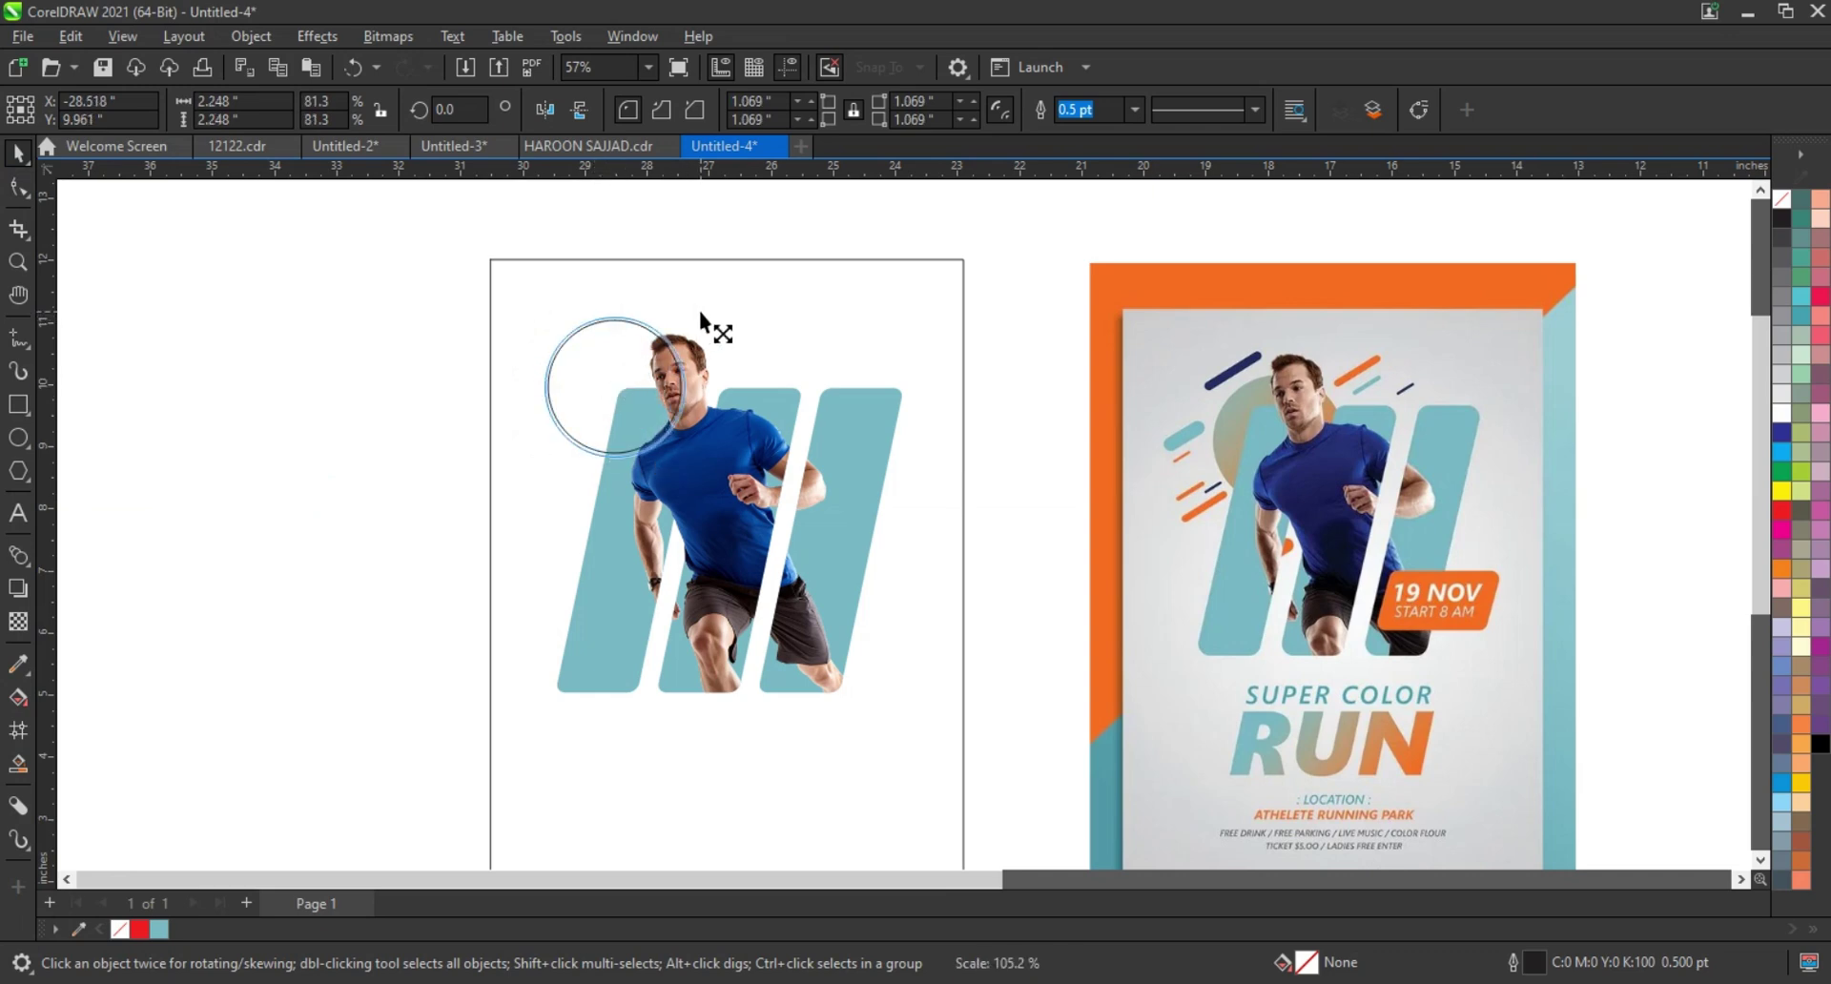
pyautogui.click(158, 929)
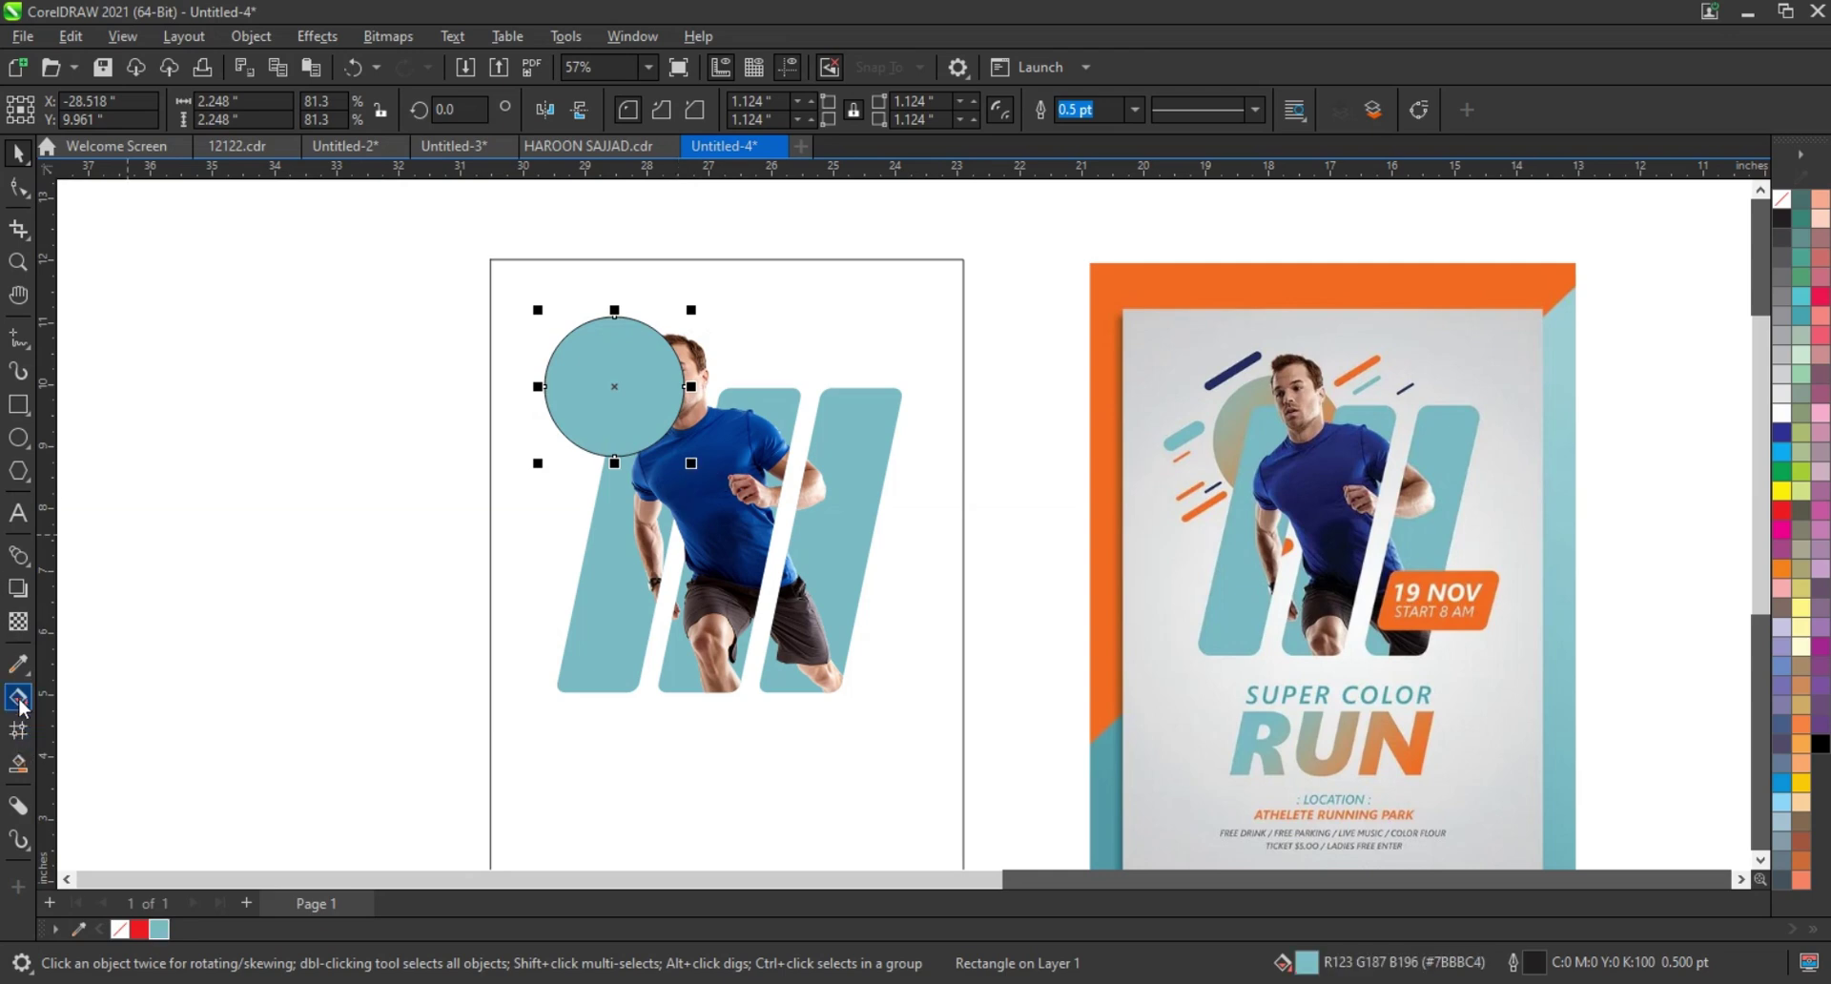
# - Give the circle a top-to-bottom teal-to-orange fountain fill and remove its outline
pyautogui.moveTo(597, 337); pyautogui.dragTo(627, 425)
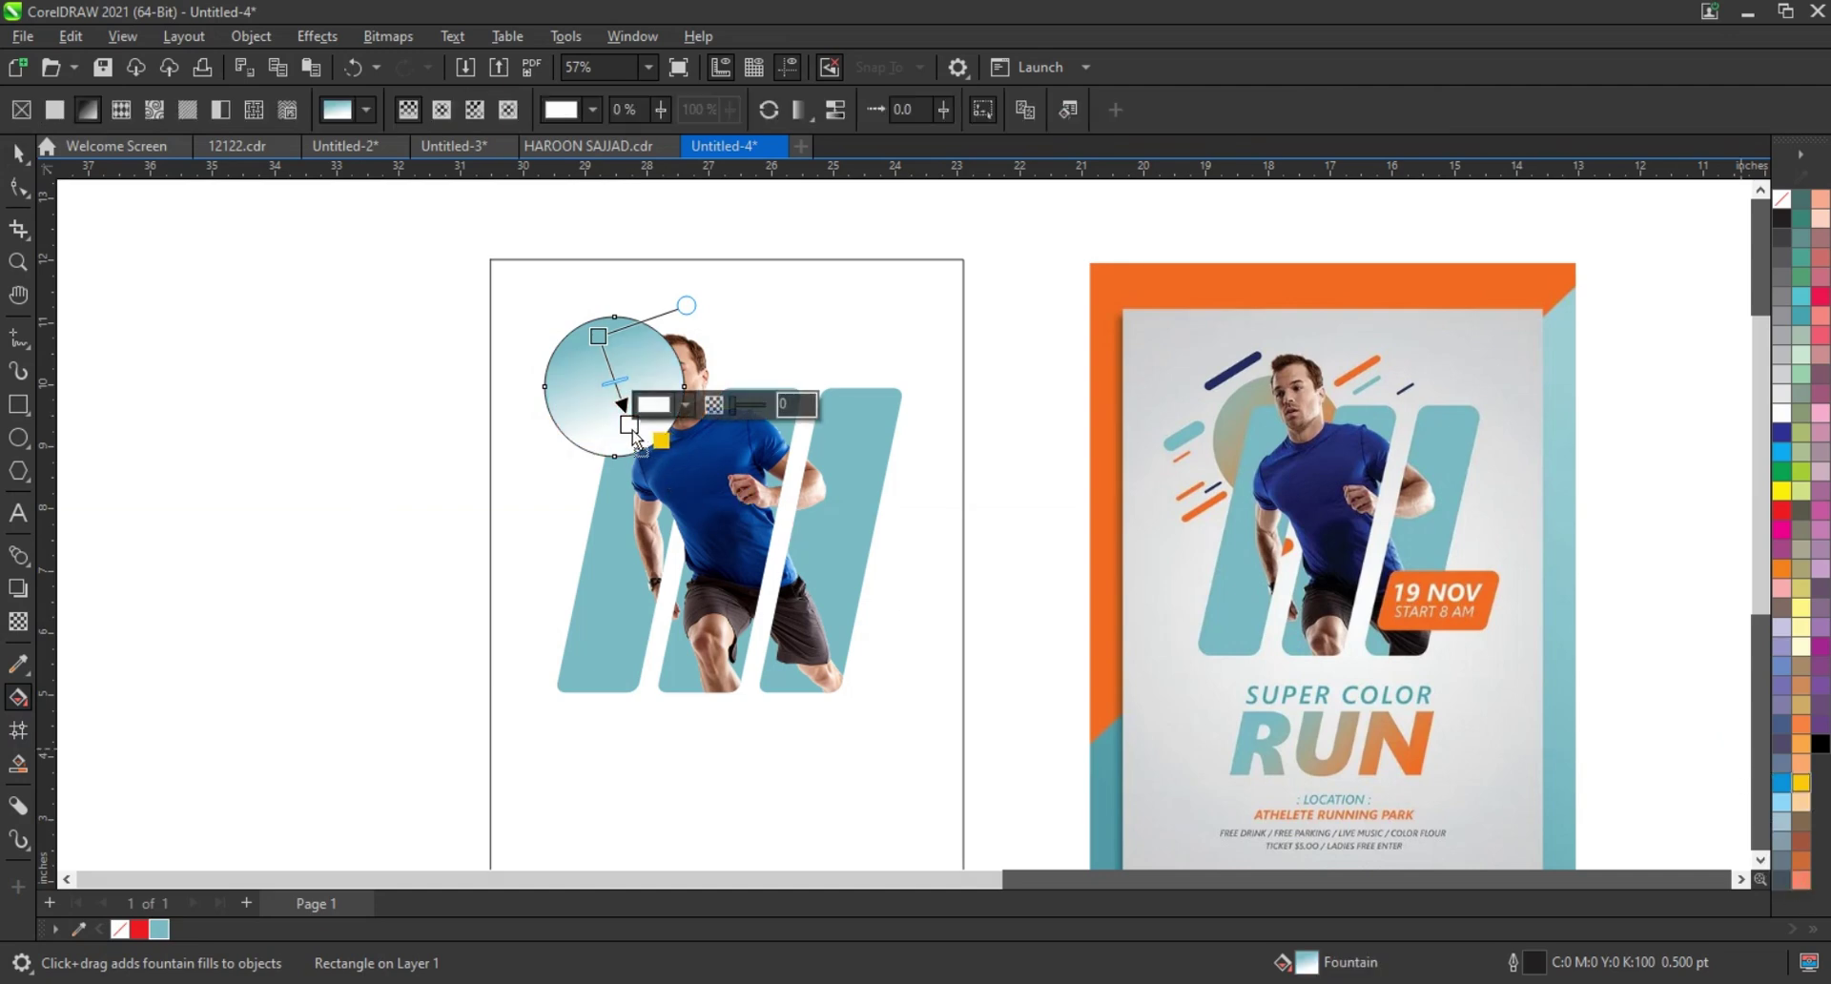
pyautogui.moveTo(641, 440)
pyautogui.mouseDown()
pyautogui.moveTo(630, 428)
pyautogui.moveTo(635, 446)
pyautogui.mouseUp()
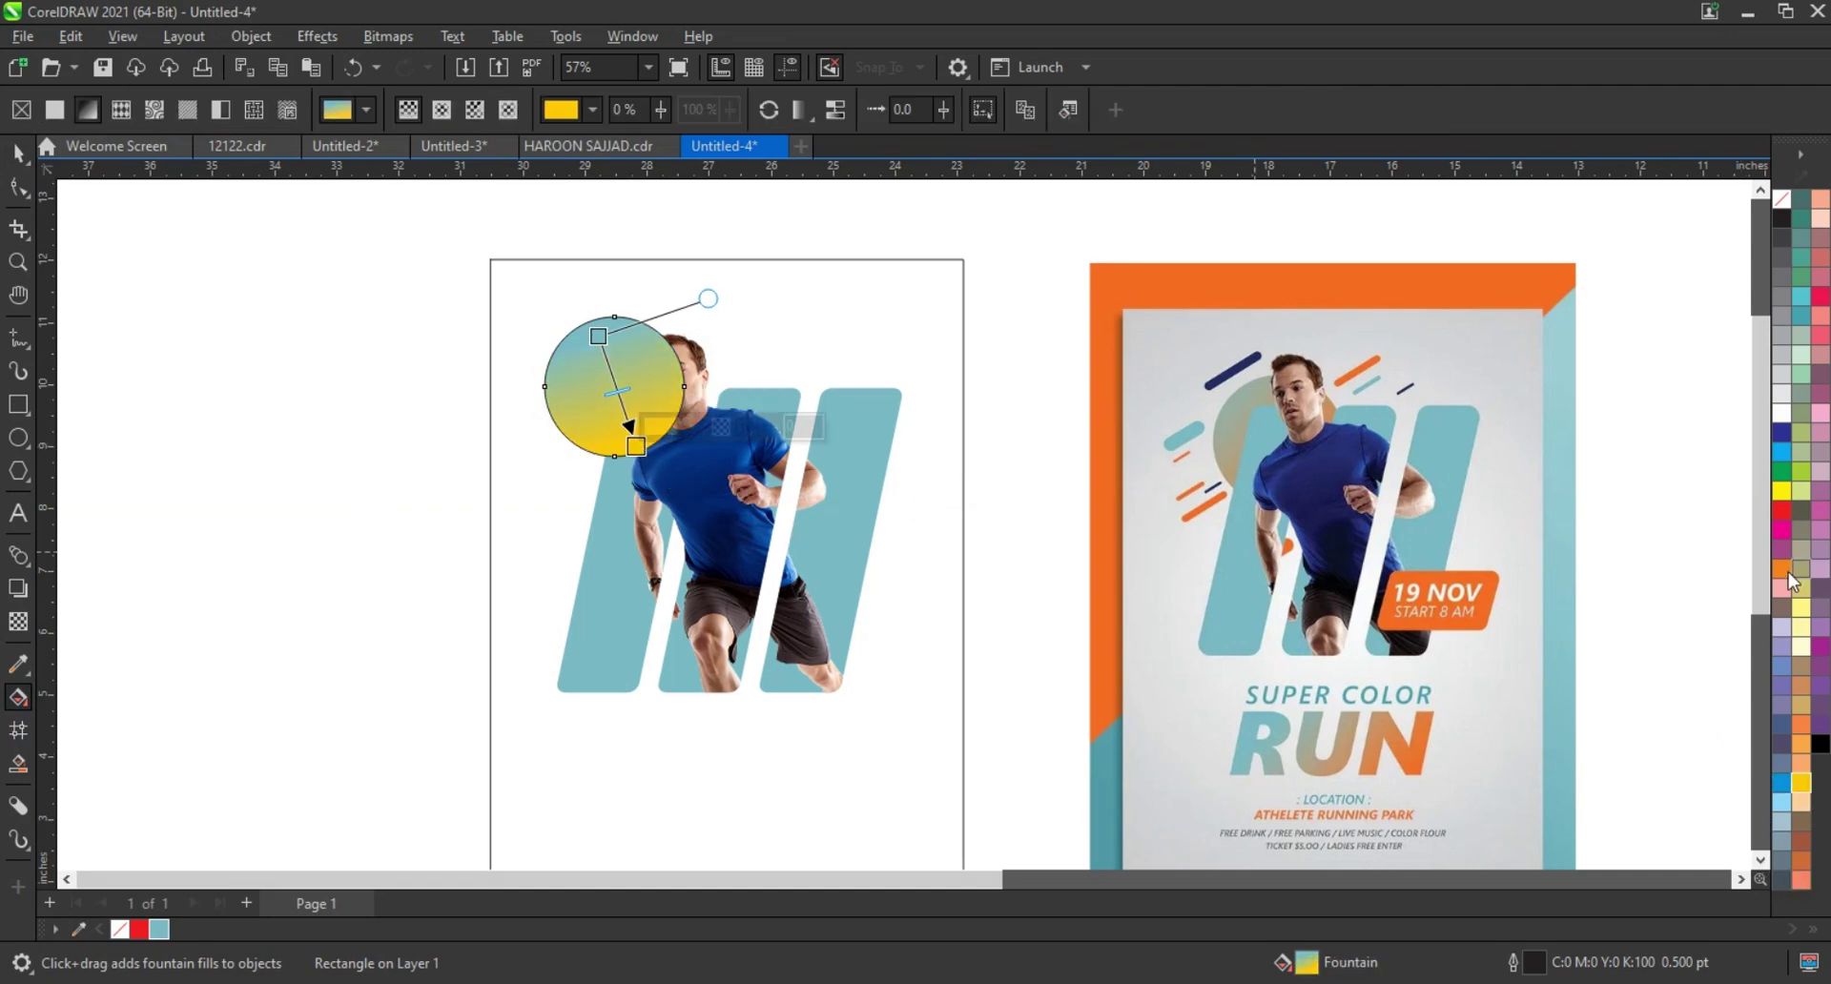
pyautogui.moveTo(1780, 569); pyautogui.dragTo(634, 445)
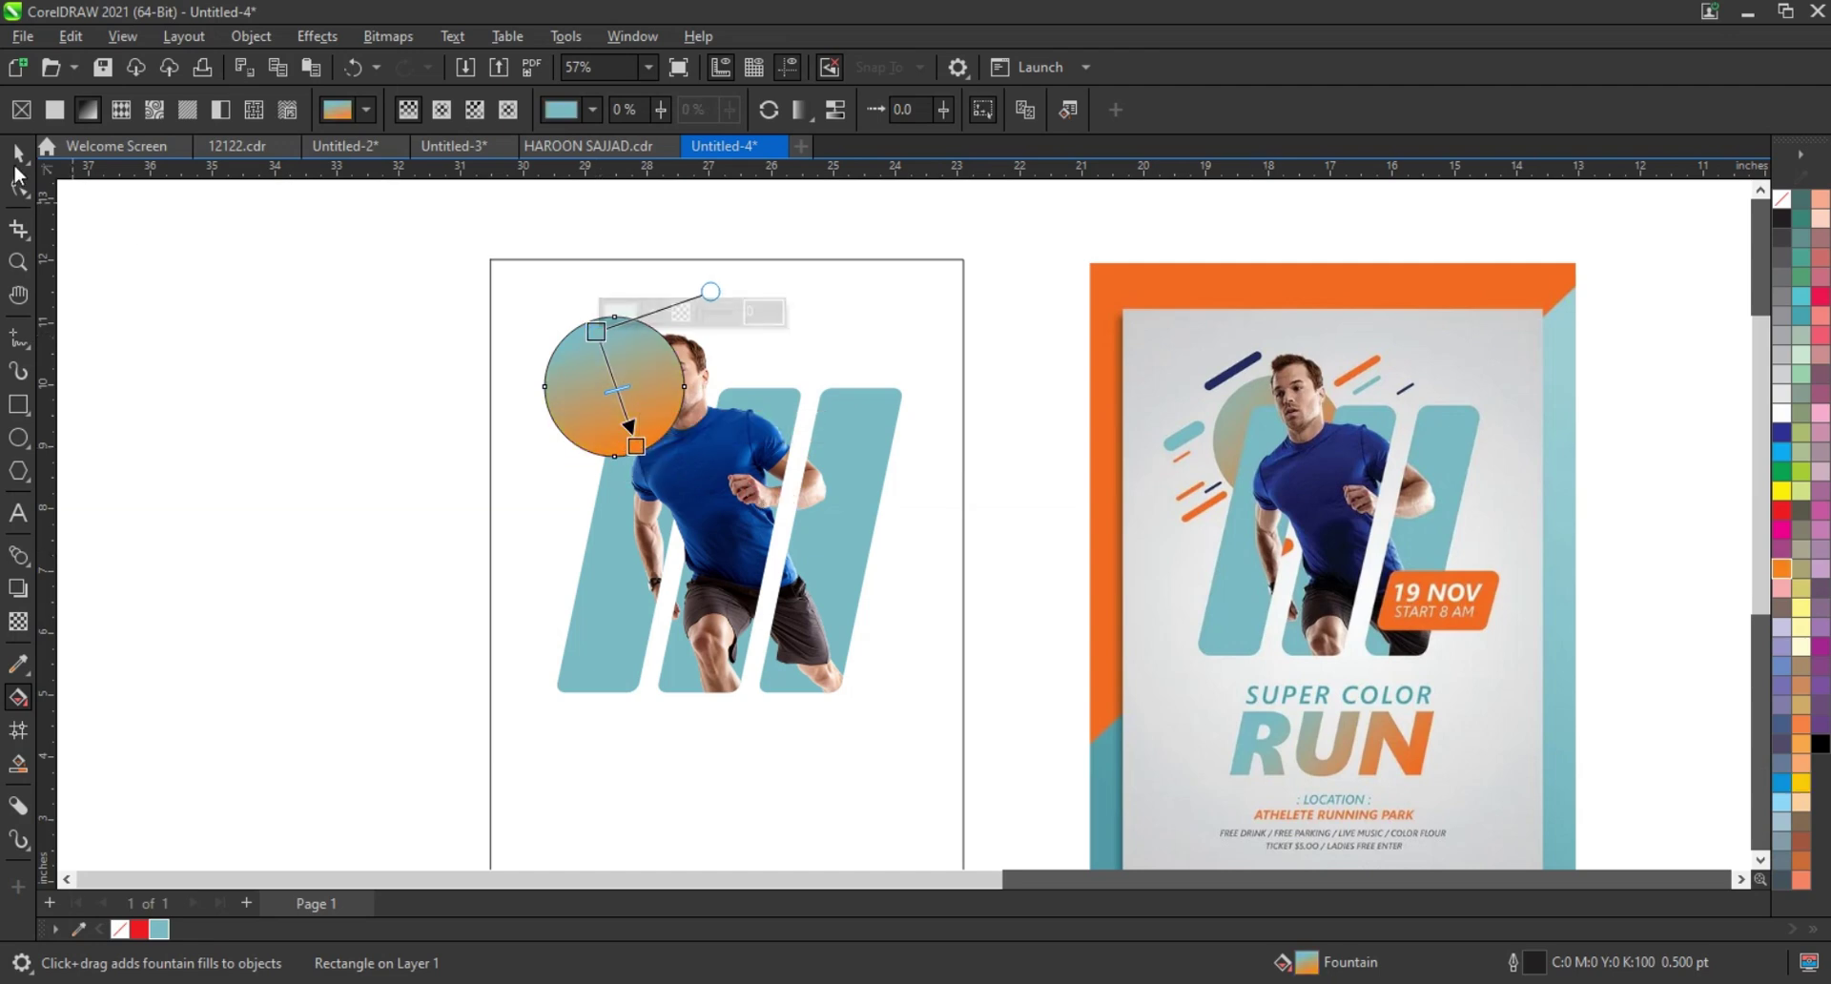
pyautogui.click(19, 152)
pyautogui.rightClick(1780, 198)
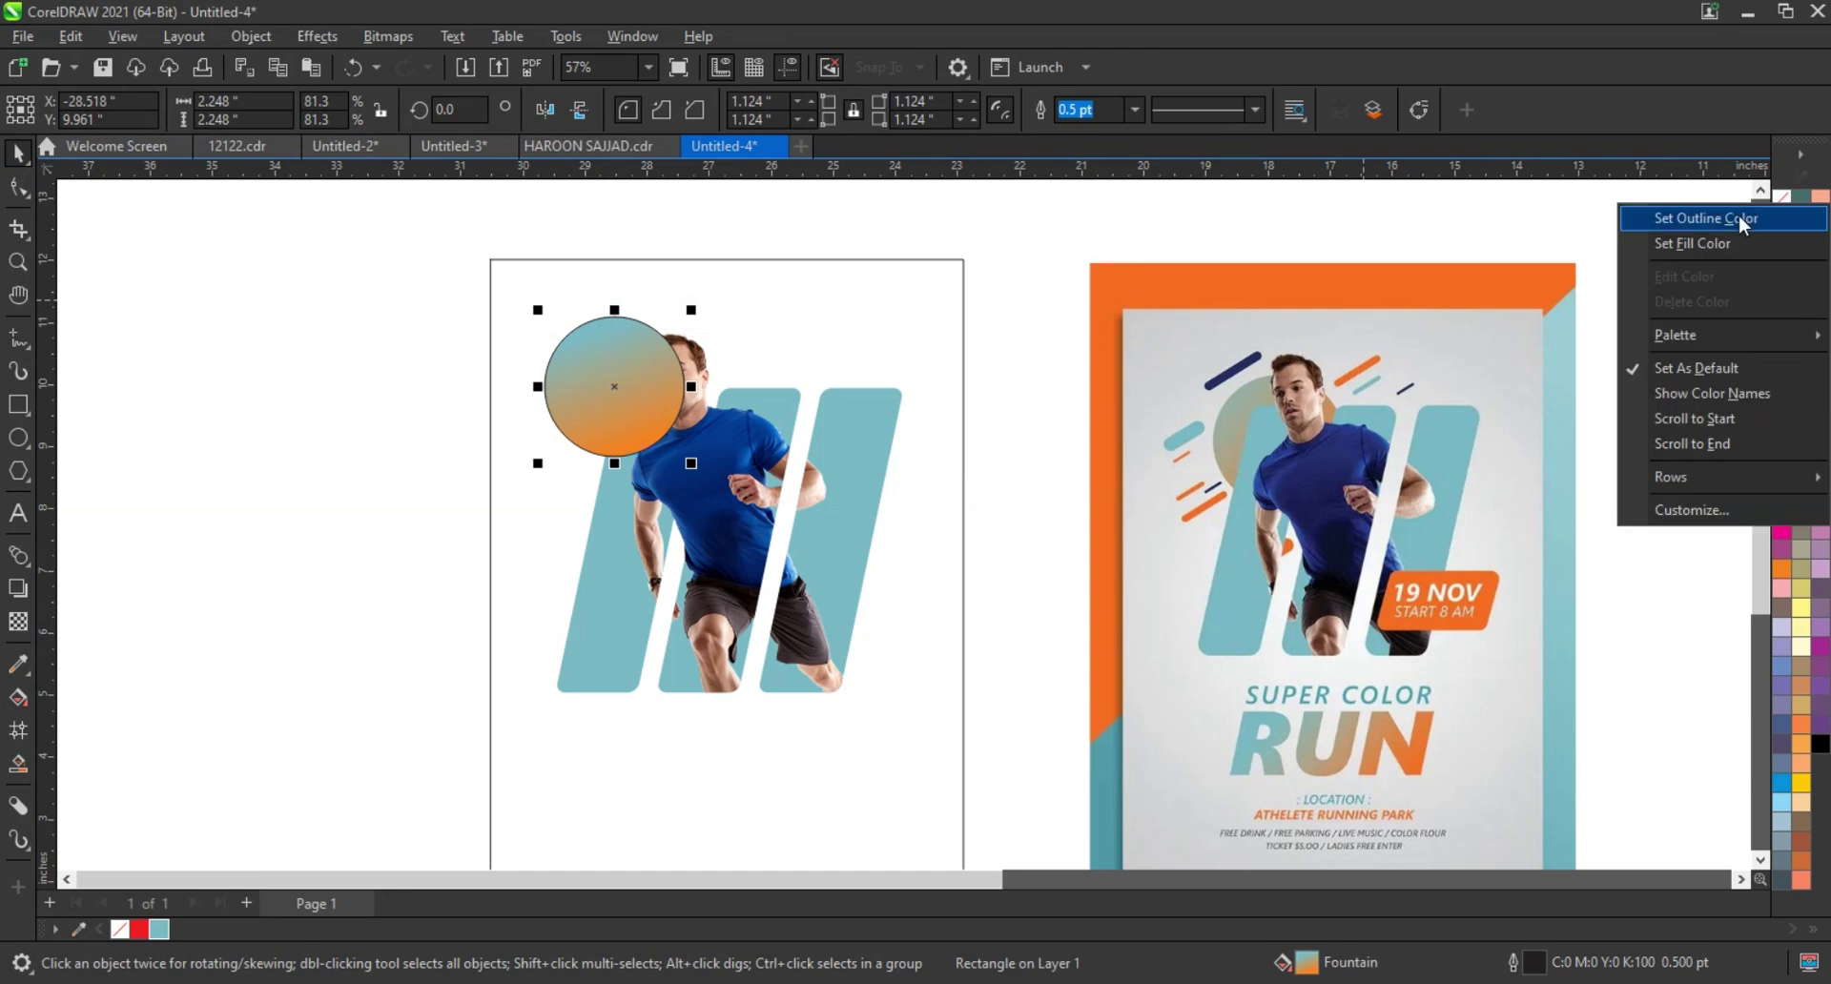
pyautogui.click(1640, 218)
# - Send the circle behind the bars and runner and resize it to about 2.4 inches
pyautogui.hotkey('ctrl', 'pagedown')
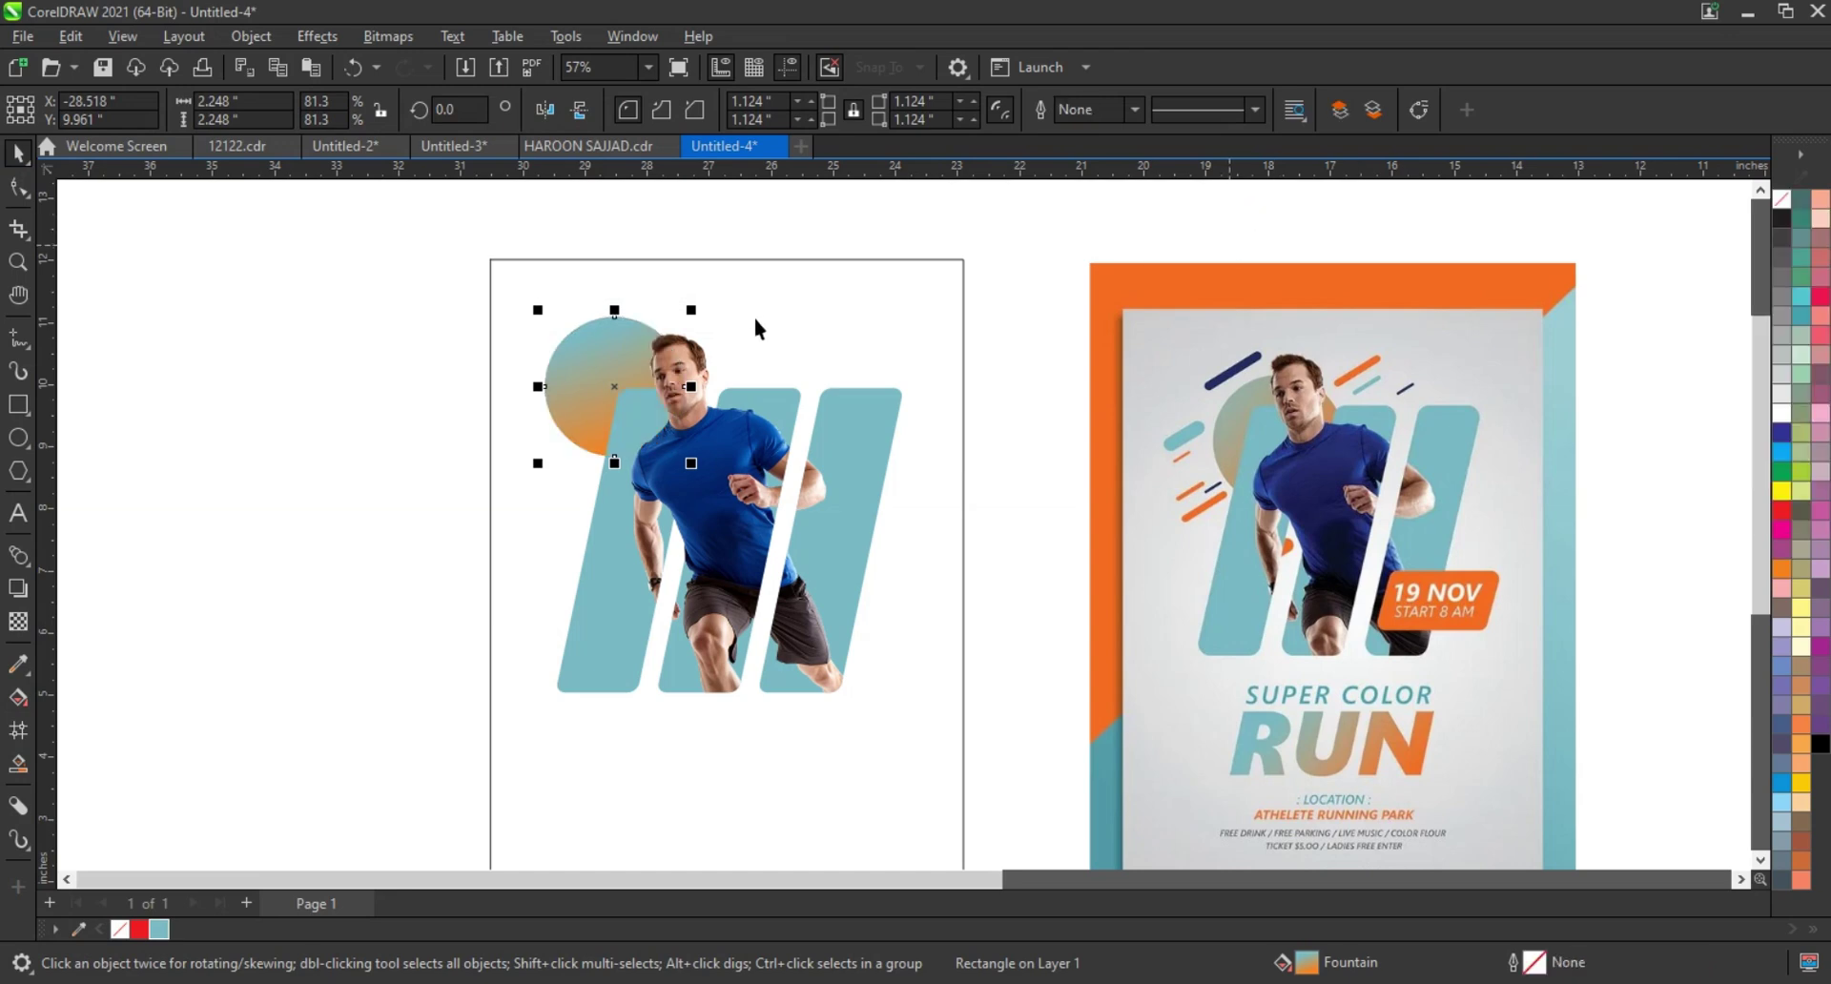
pyautogui.moveTo(536, 316); pyautogui.dragTo(548, 329)
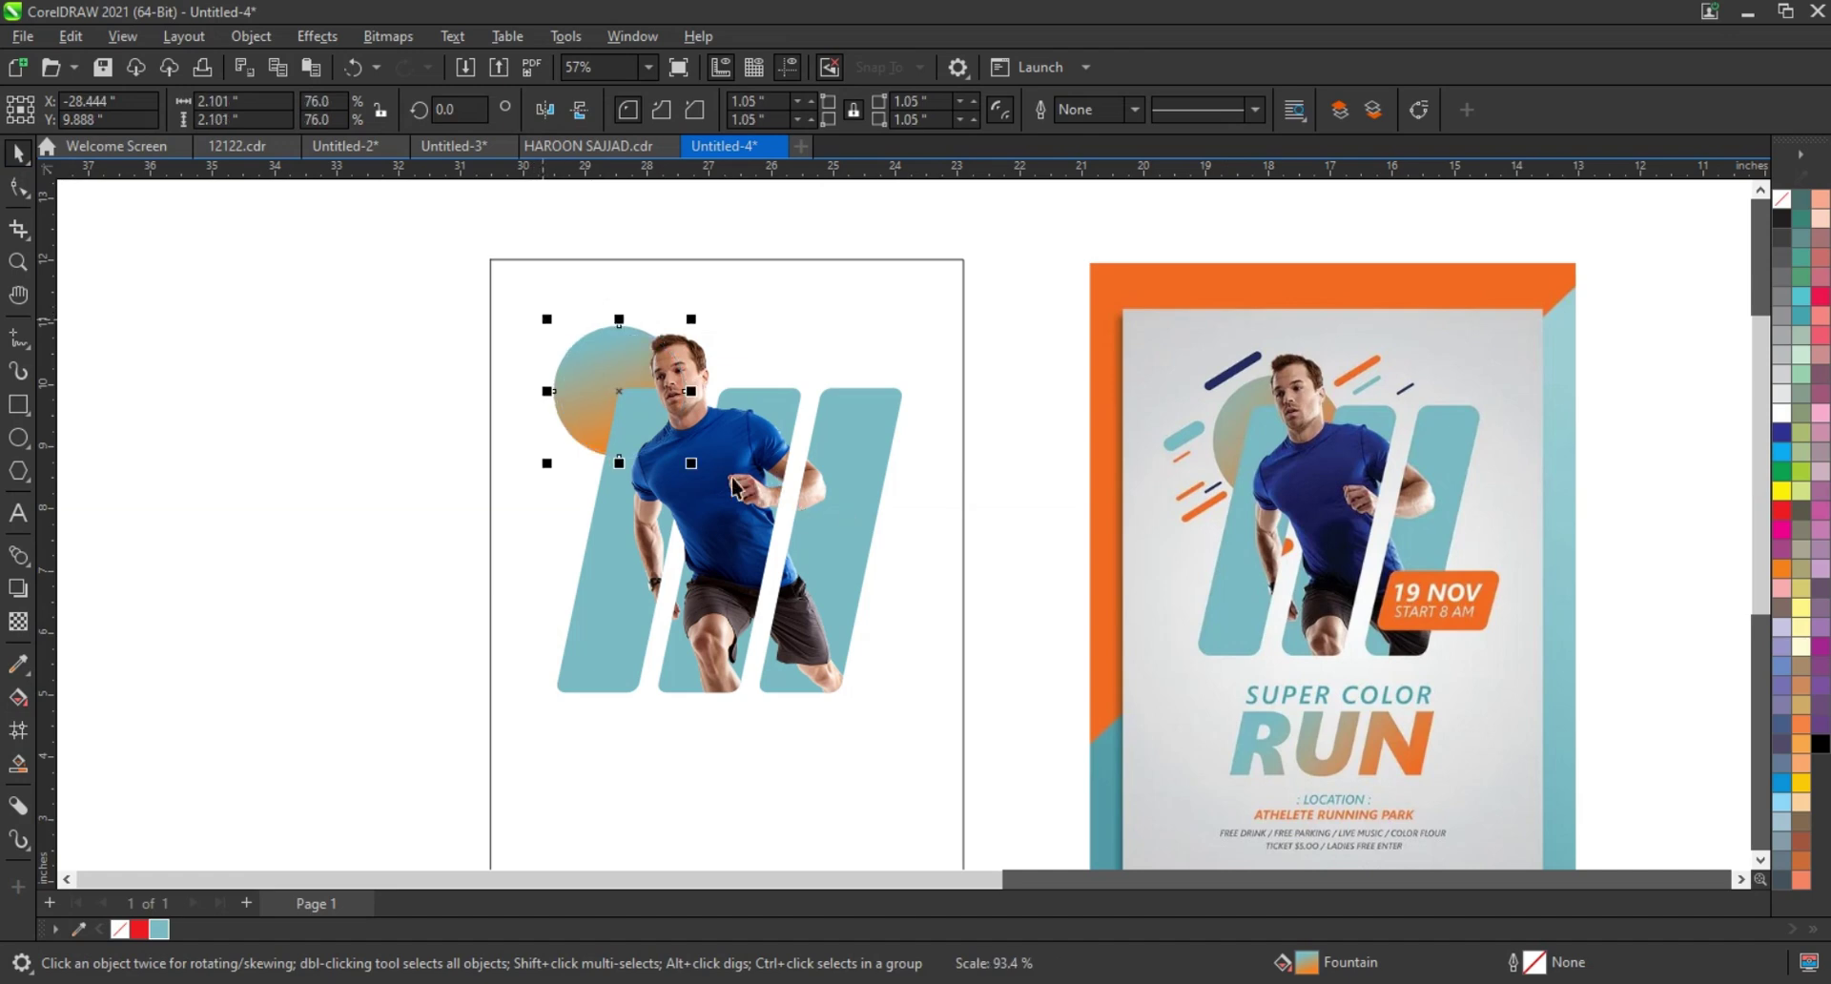
pyautogui.moveTo(691, 463); pyautogui.dragTo(710, 482)
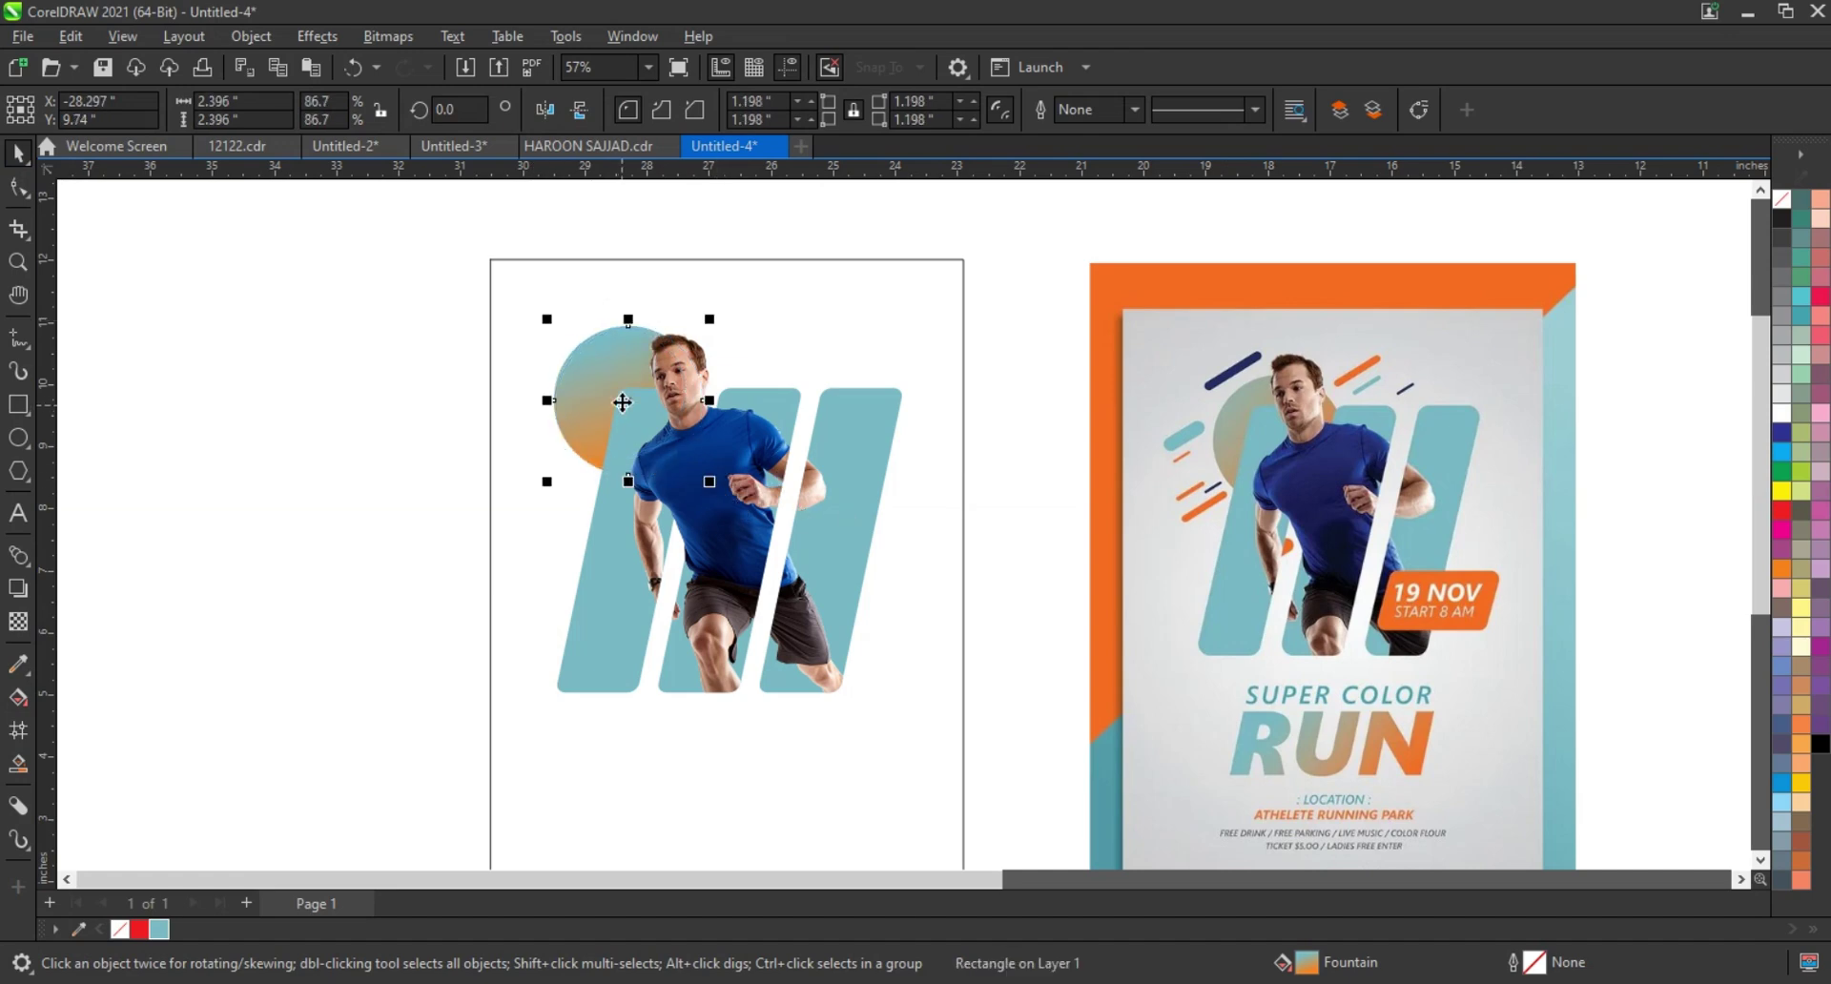
pyautogui.moveTo(622, 403); pyautogui.dragTo(639, 400)
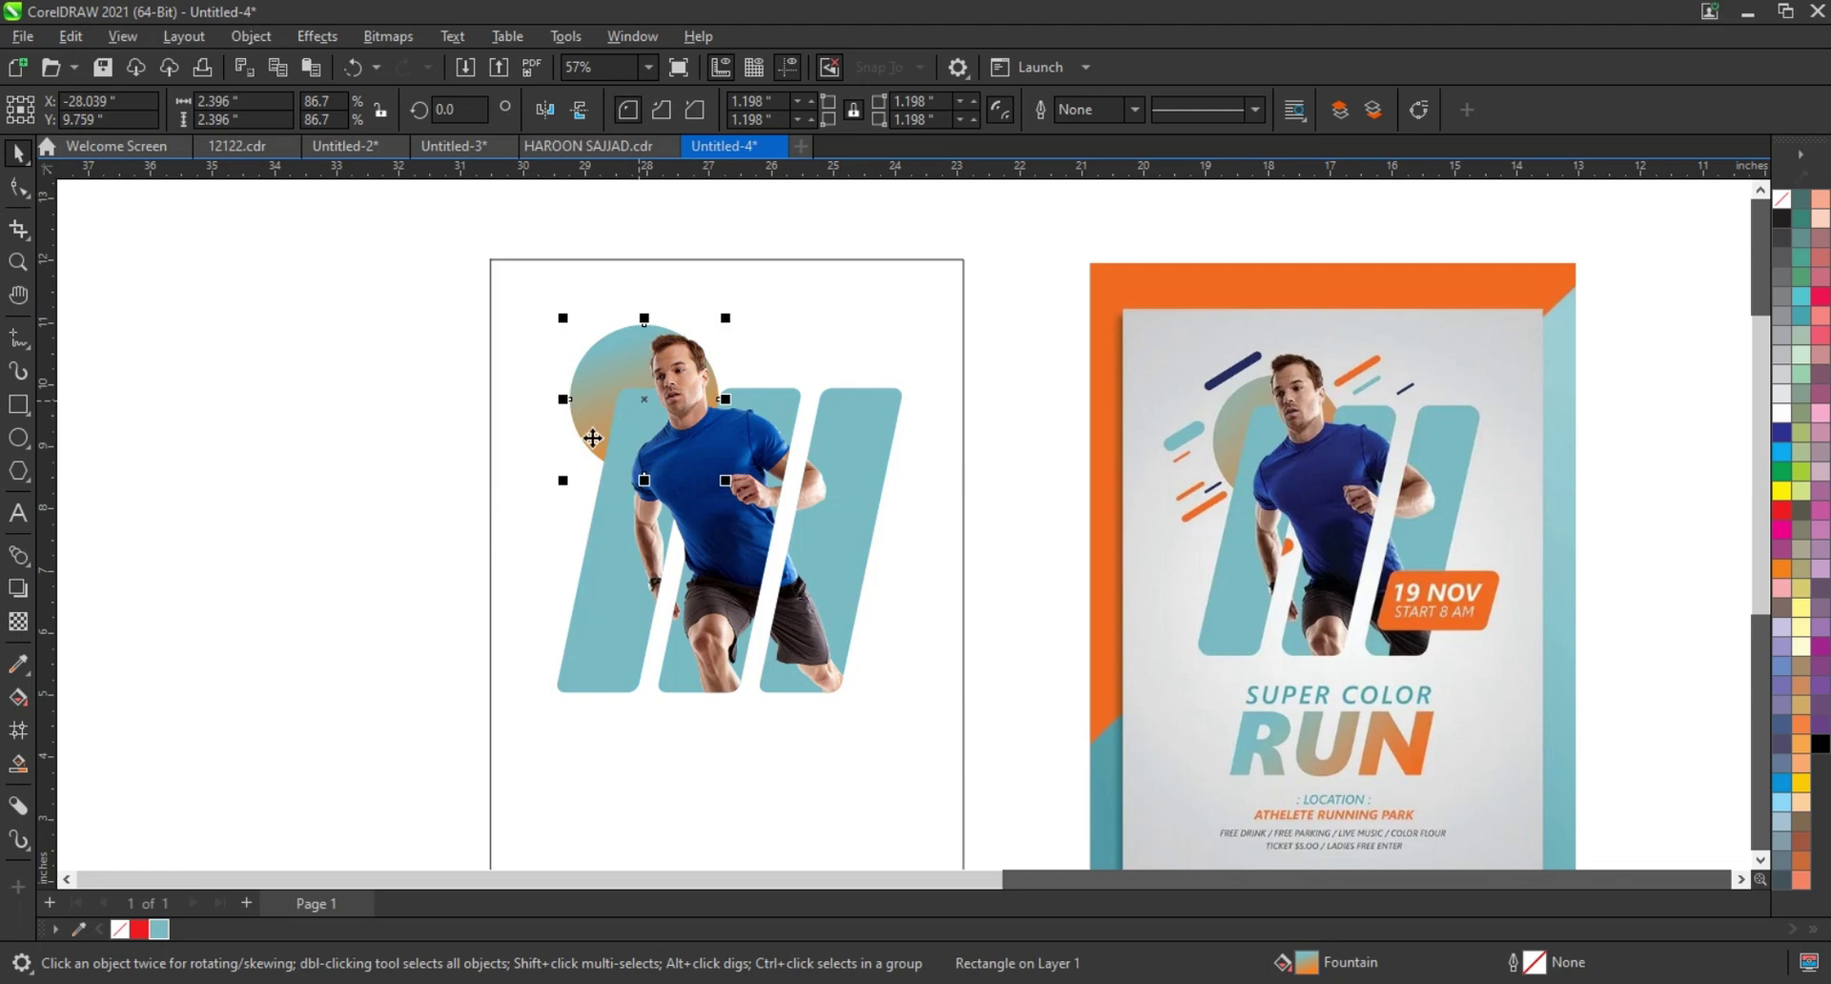
pyautogui.click(295, 432)
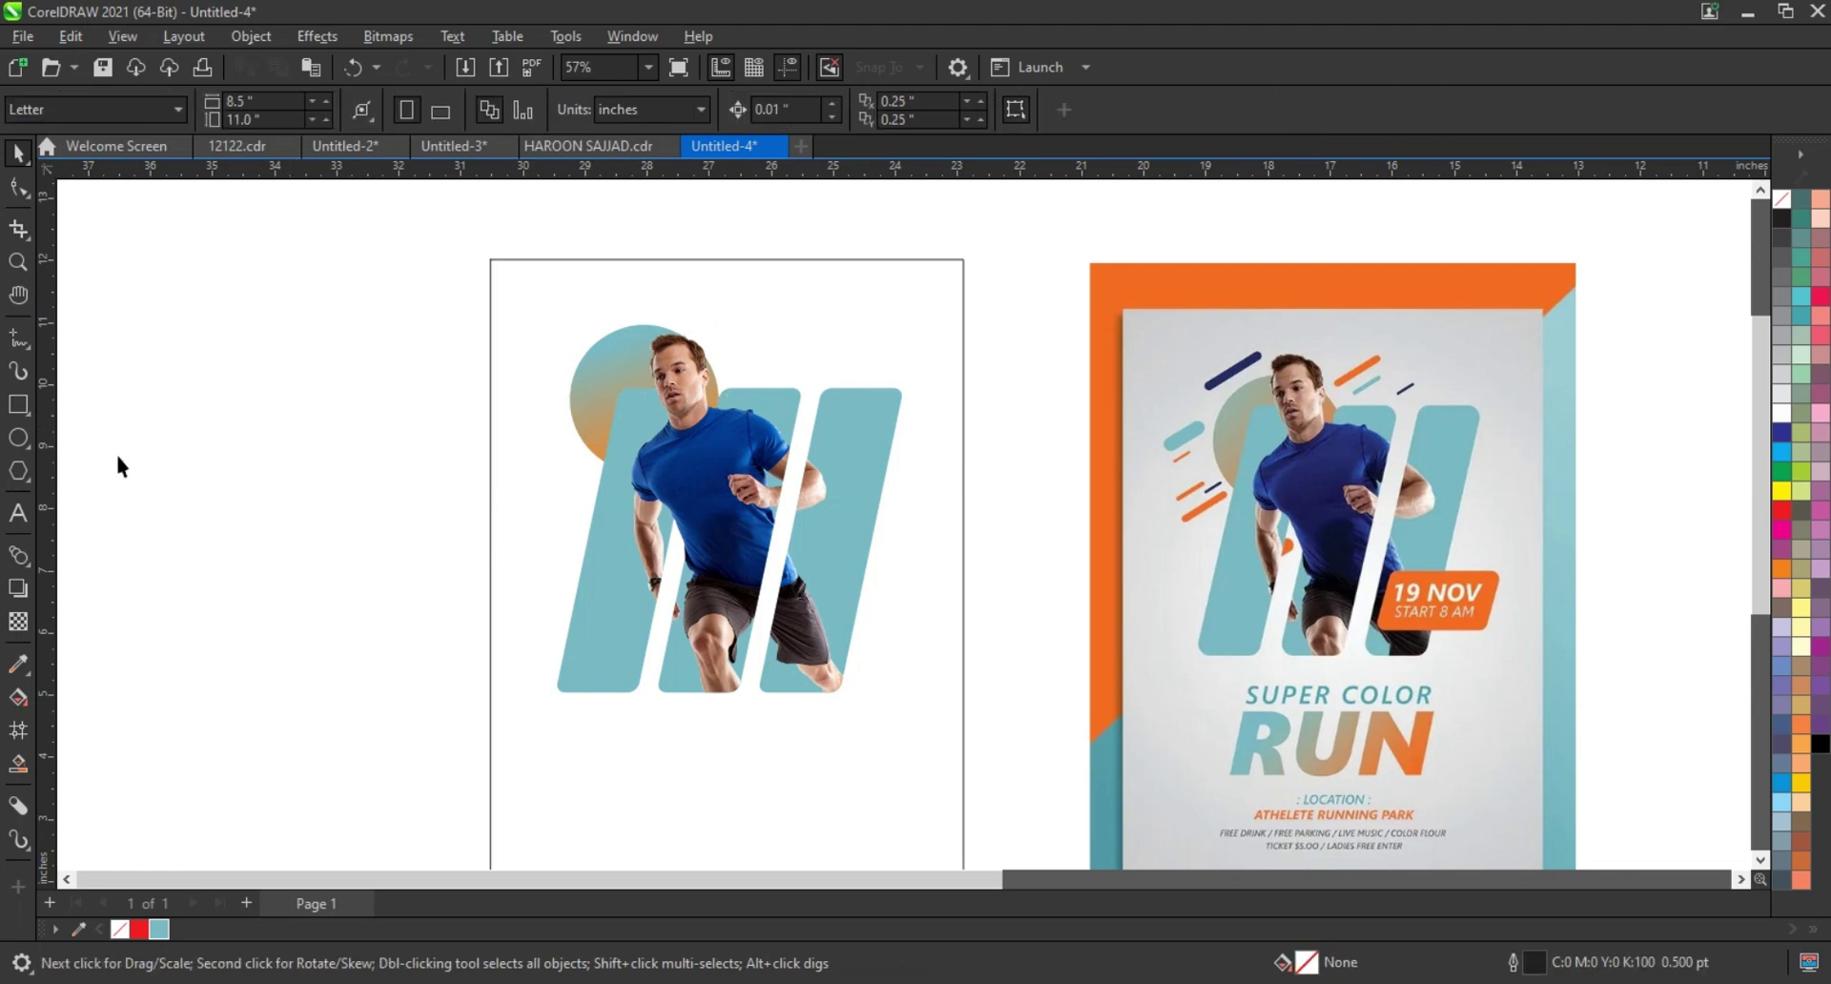
# - Draw long, thin rounded-rectangle dashes around the runner, including a longer one above the circle
pyautogui.click(18, 410)
pyautogui.moveTo(189, 412); pyautogui.dragTo(625, 456)
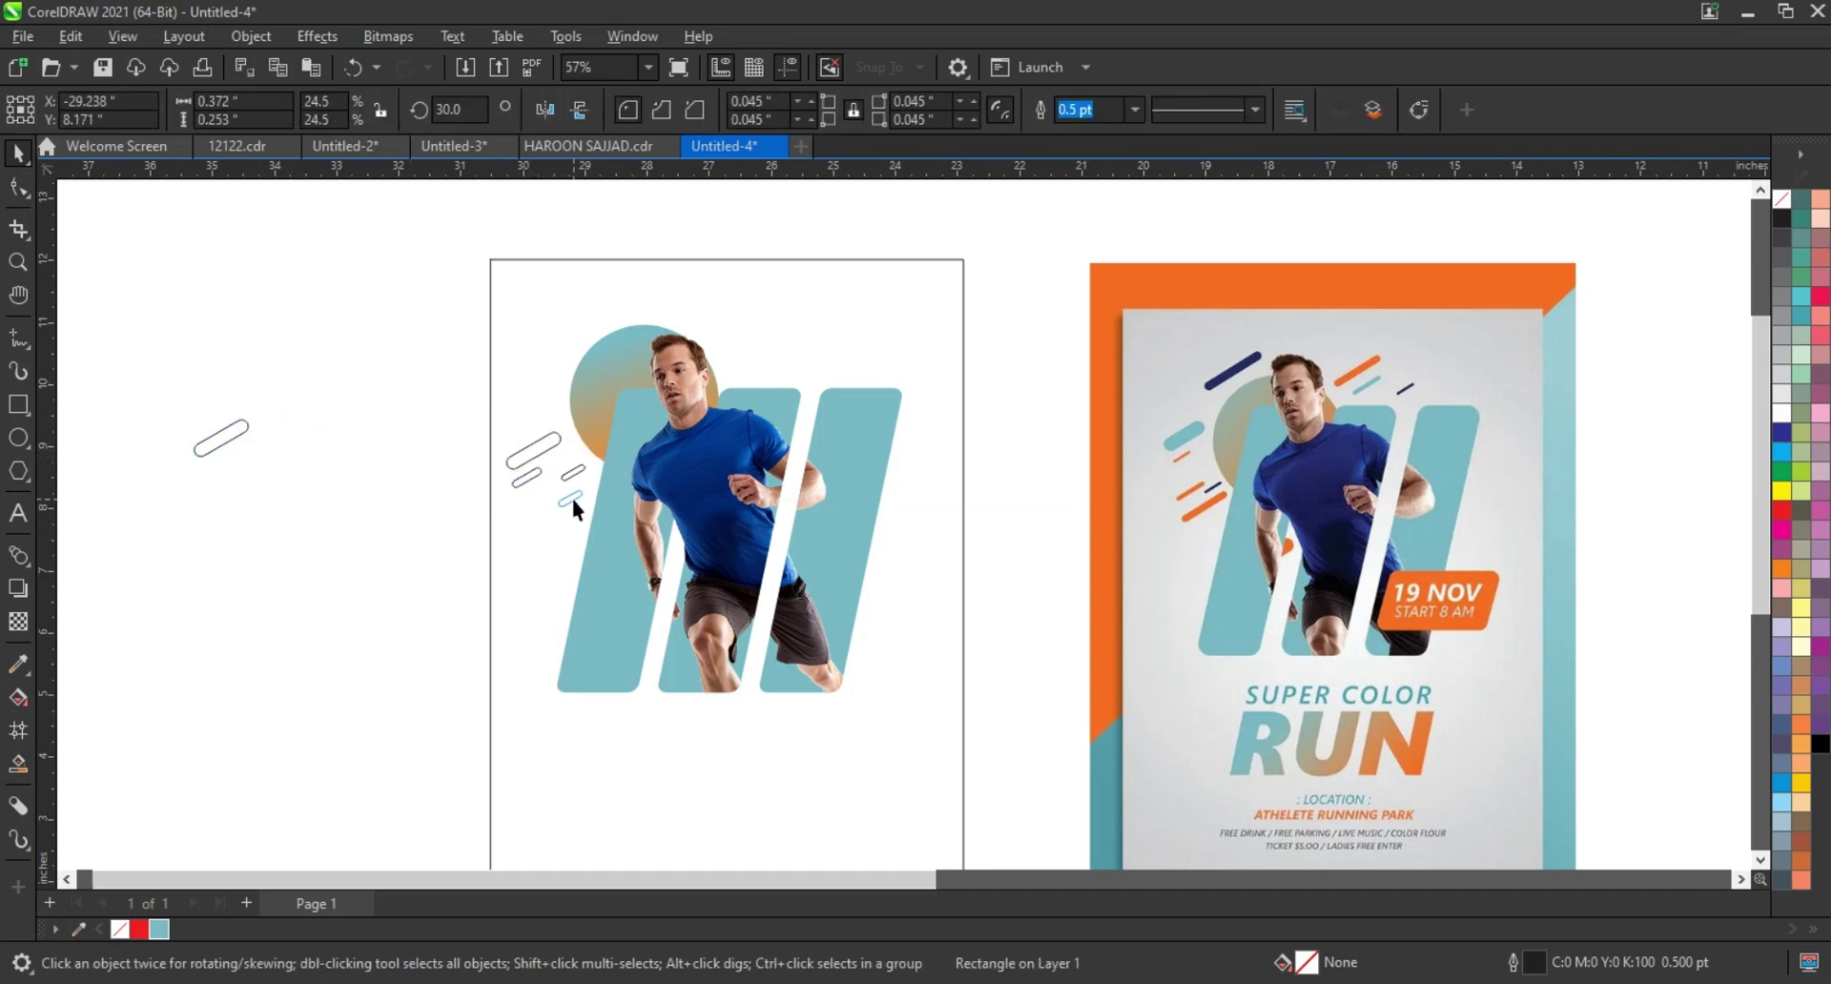
pyautogui.moveTo(590, 548)
pyautogui.mouseDown()
pyautogui.moveTo(549, 506)
pyautogui.moveTo(563, 338)
pyautogui.mouseUp()
pyautogui.press('F10')
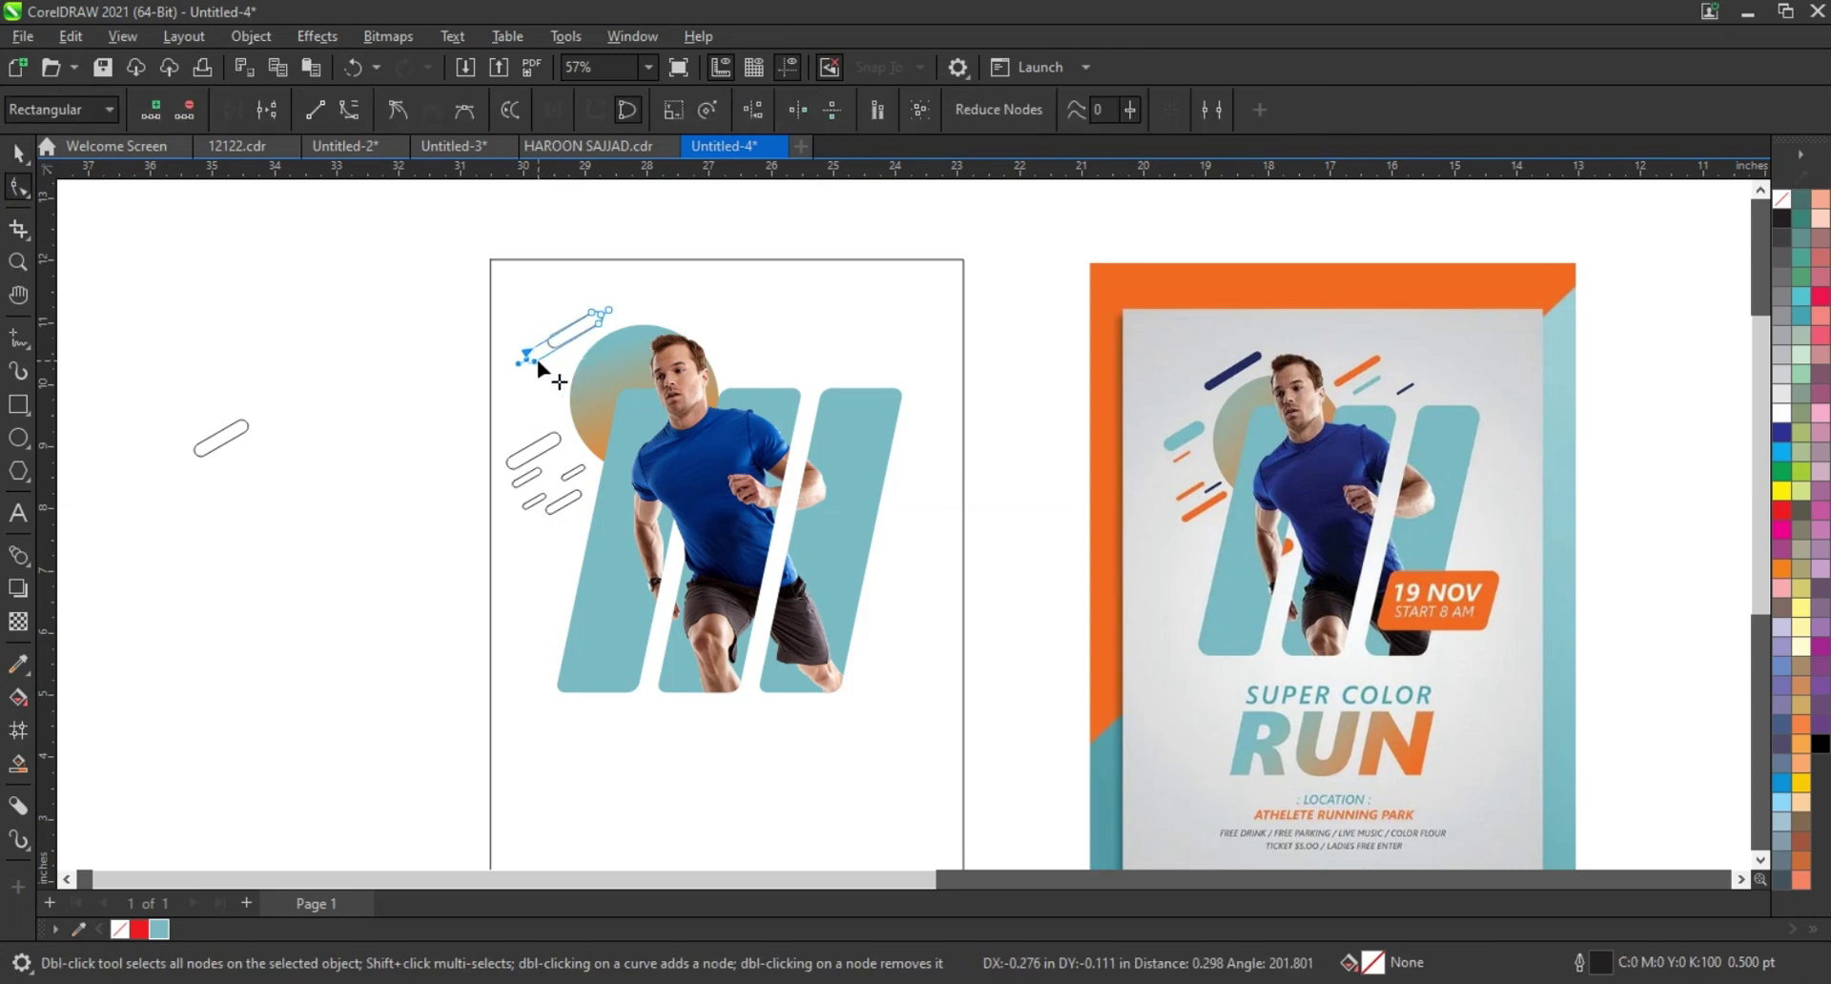
pyautogui.click(17, 153)
# - Duplicate the five lower-left dashes to the upper right, fill one navy, and remove all dash outlines
pyautogui.moveTo(438, 376); pyautogui.dragTo(600, 529)
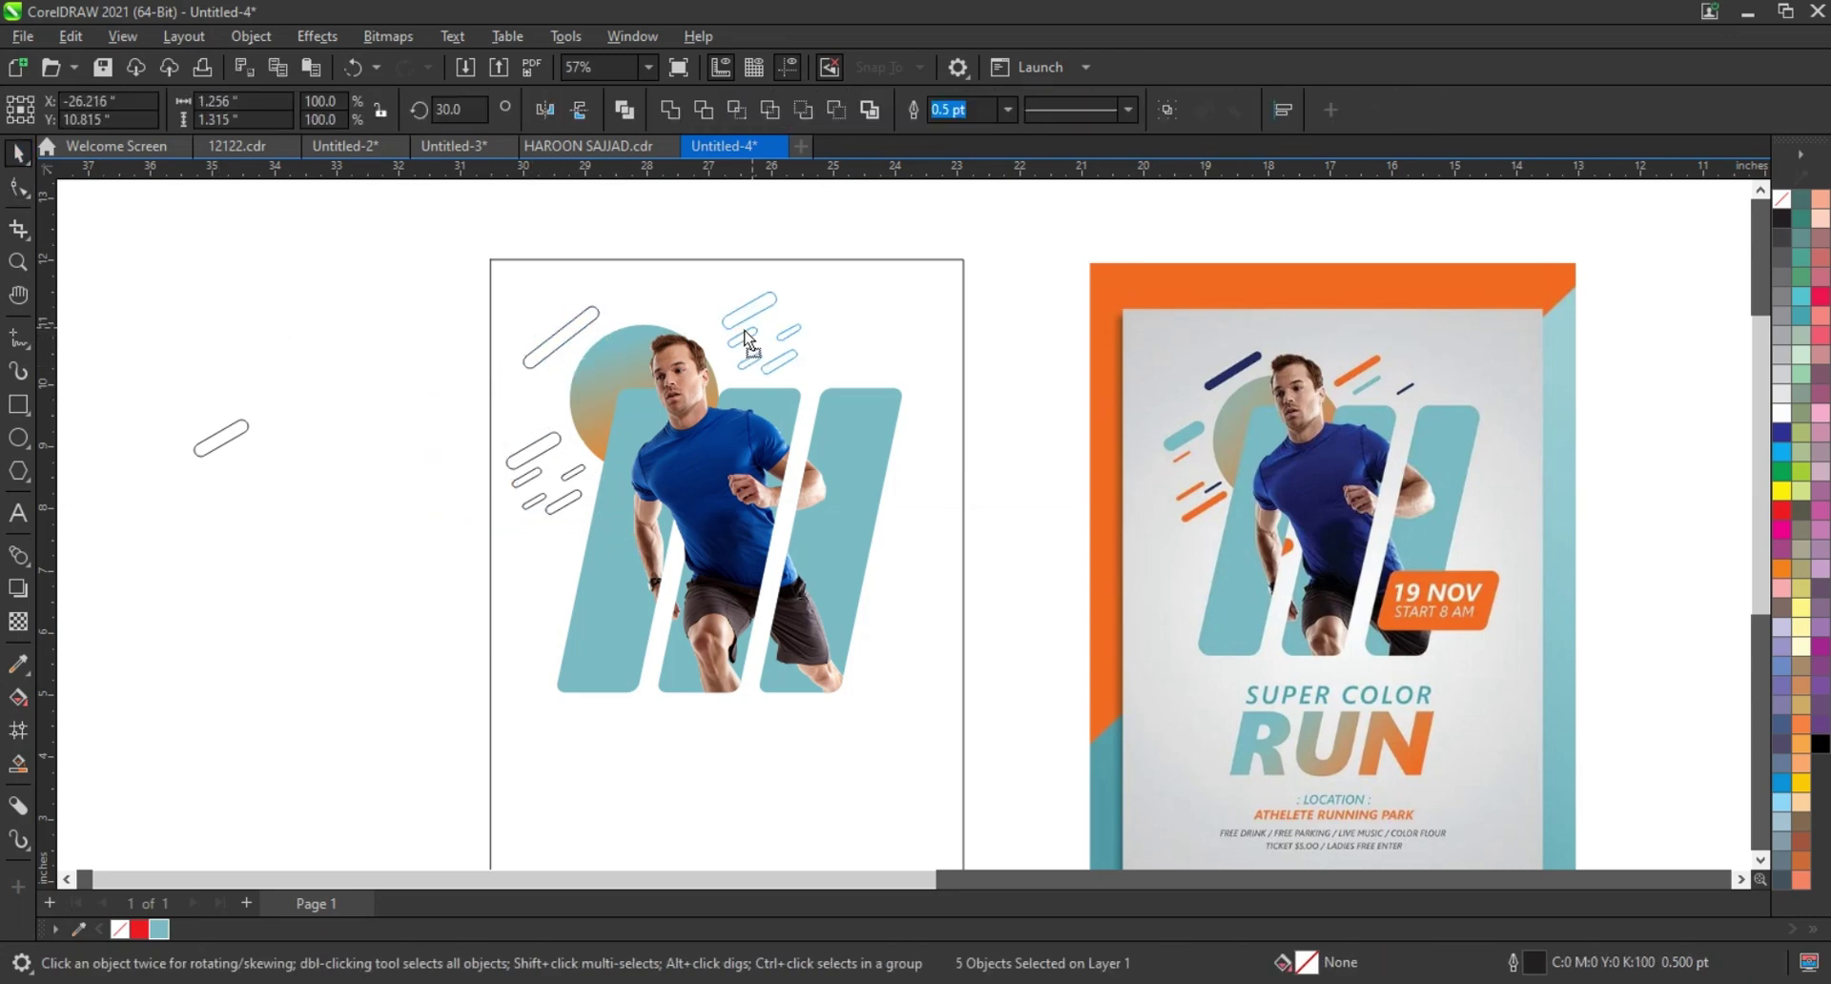
pyautogui.hotkey('ctrl', 'd')
pyautogui.press('Tab')
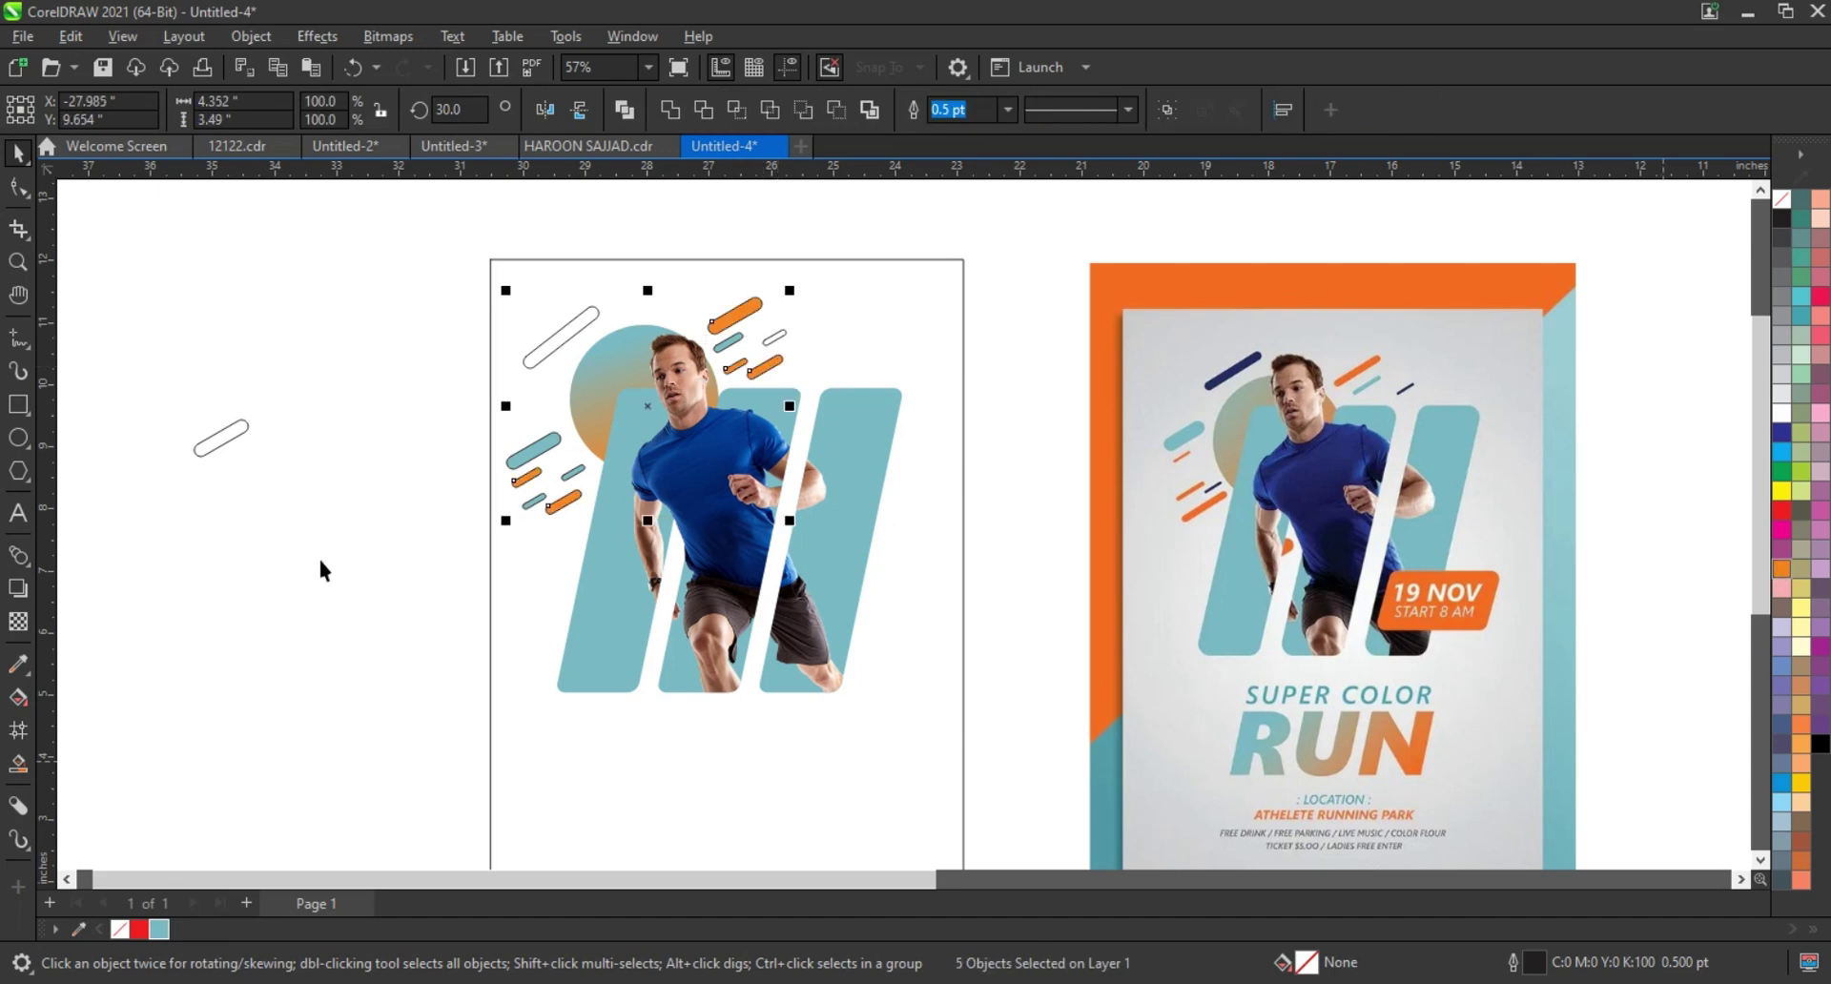
pyautogui.click(592, 310)
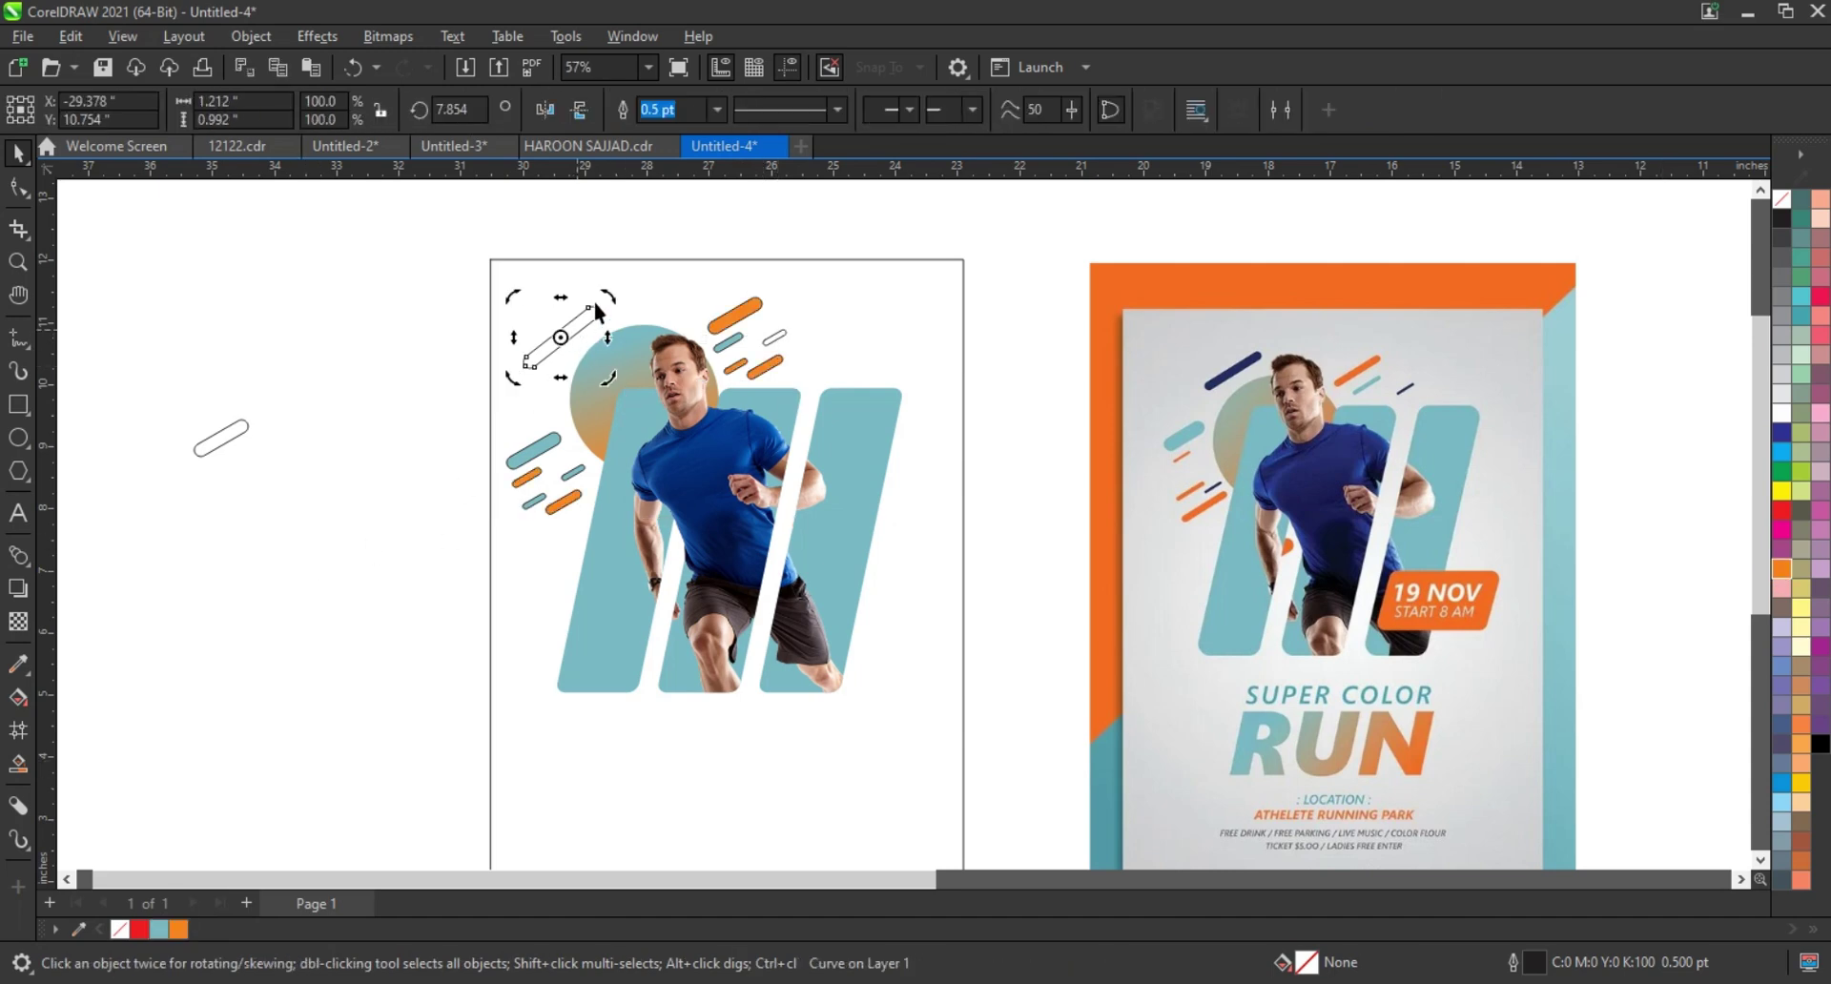
pyautogui.click(1781, 432)
pyautogui.press('Tab')
pyautogui.rightClick(1781, 199)
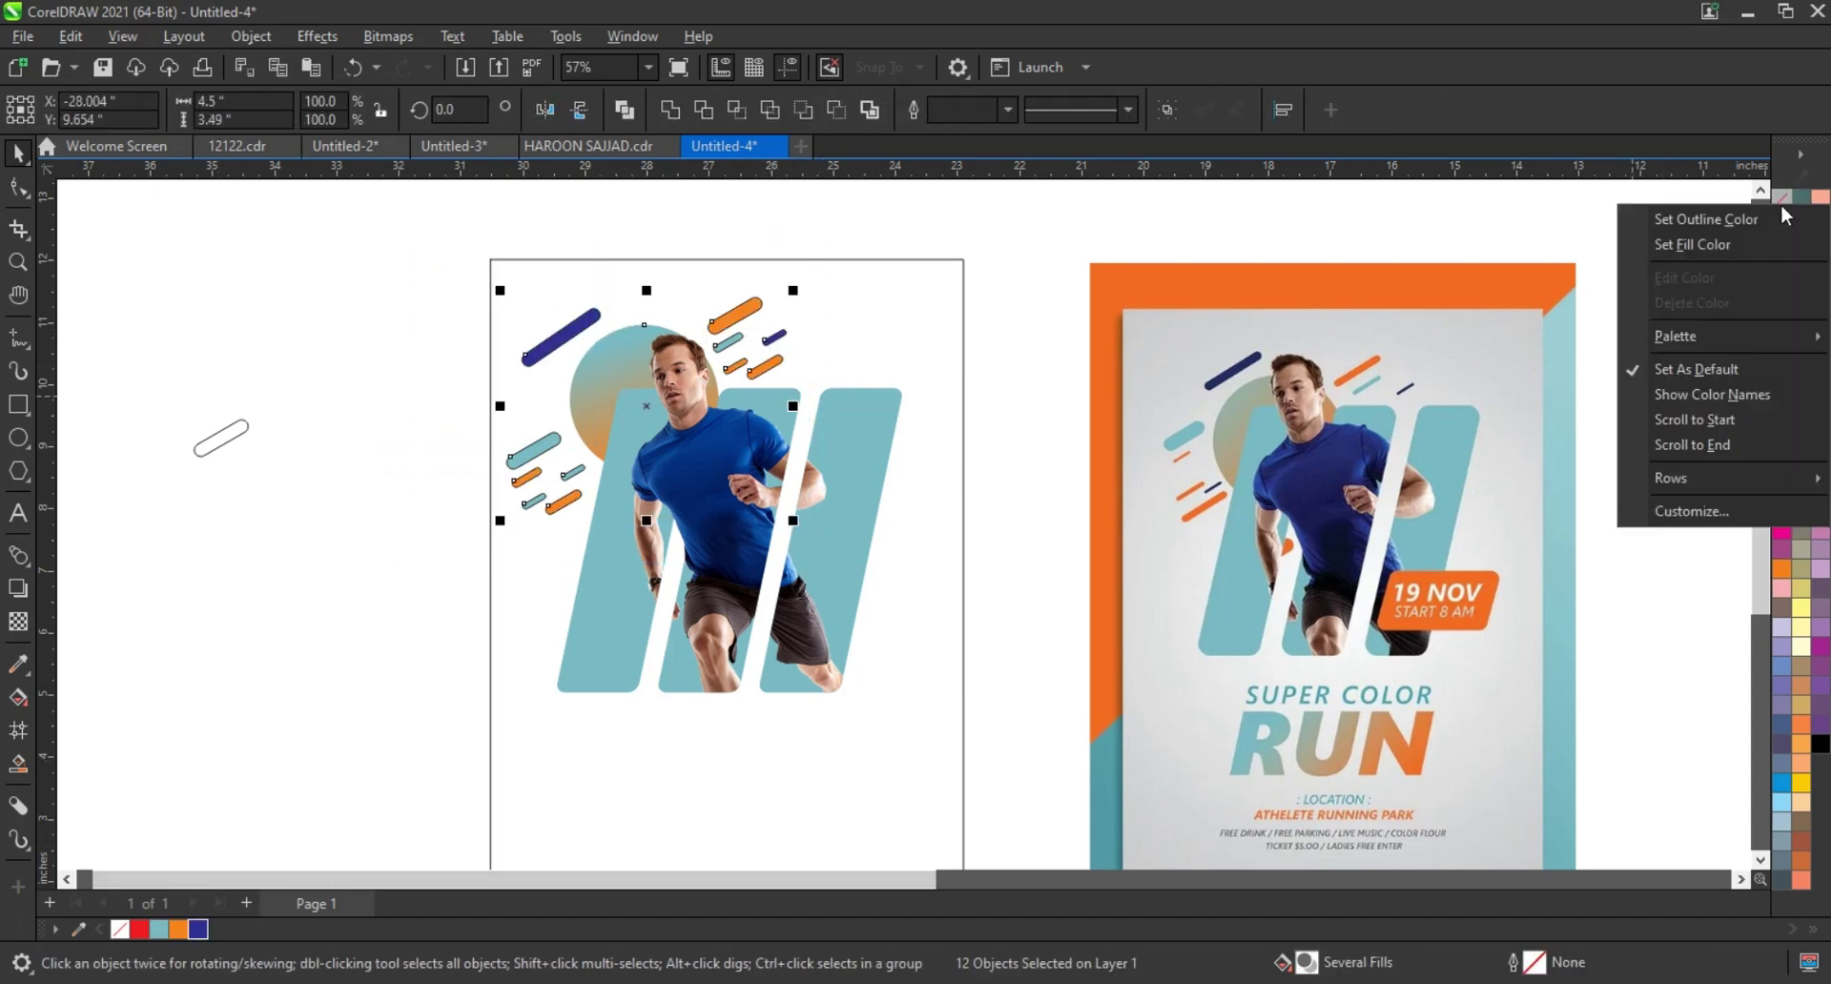
pyautogui.scroll(-2, 987, 522)
# - Give the page rectangle a light grey radial gradient from the centre, then draw a larger frame rectangle
pyautogui.press('F4')
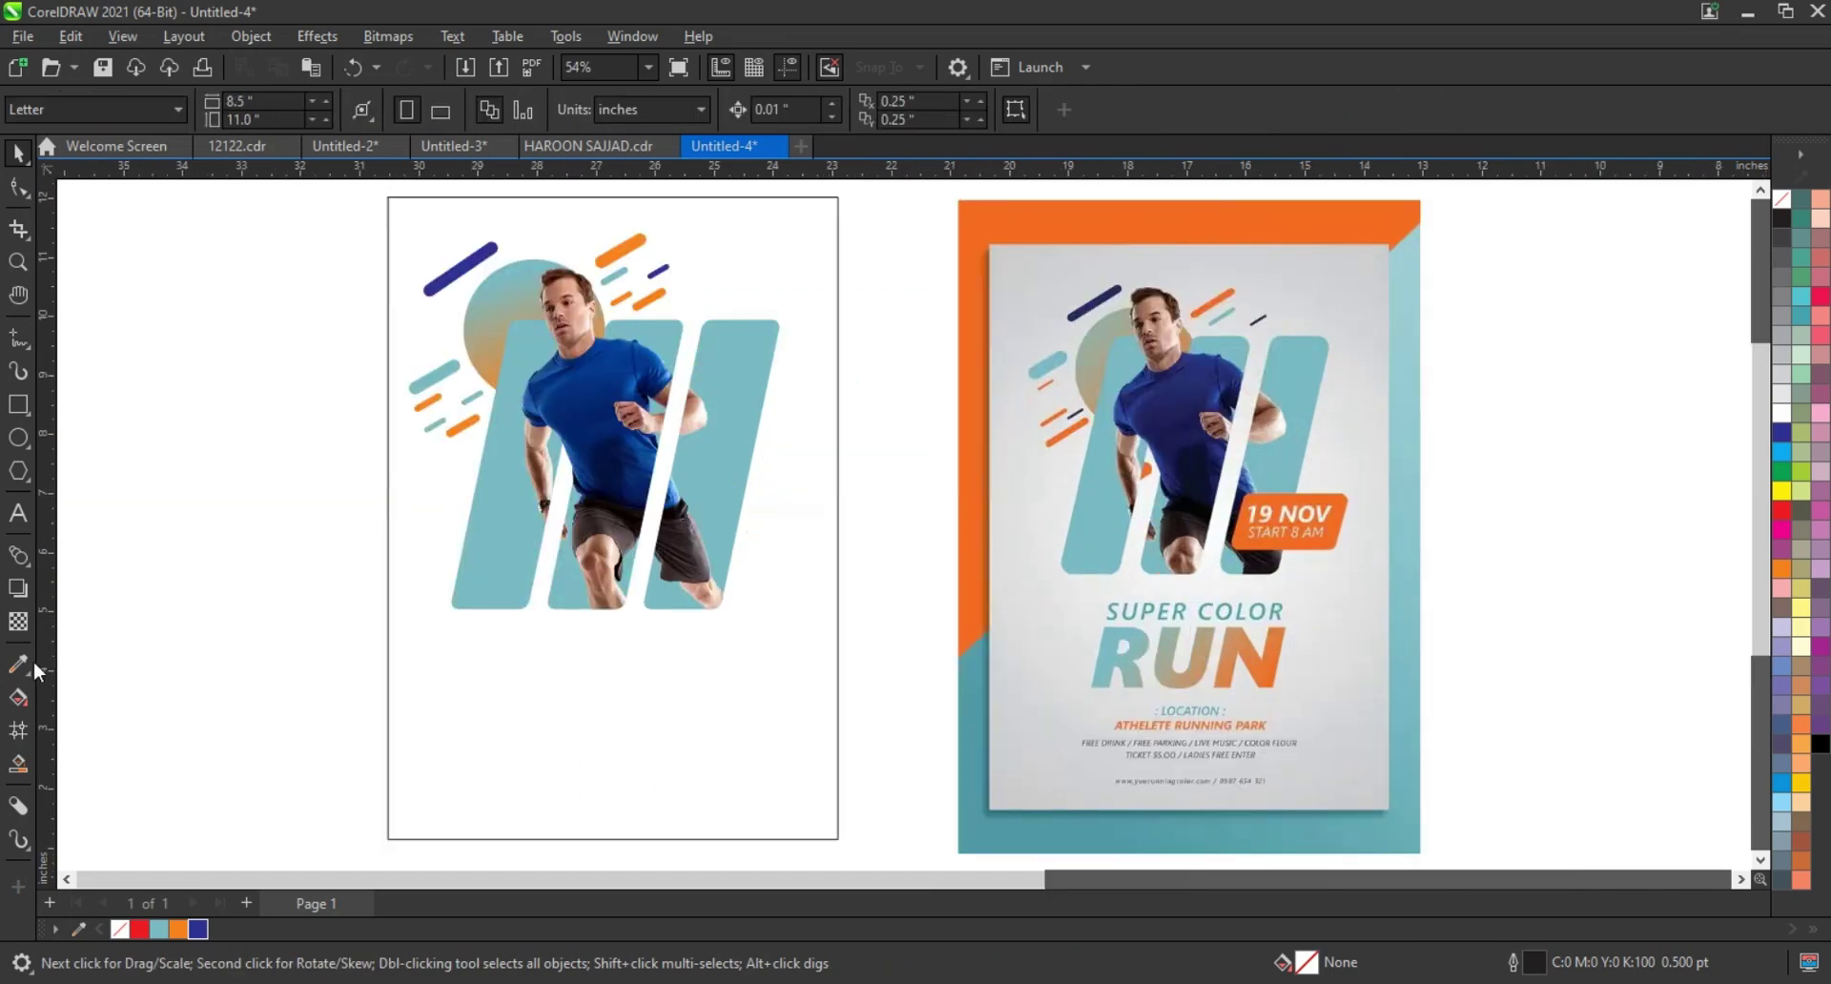
pyautogui.click(535, 613)
pyautogui.press('g')
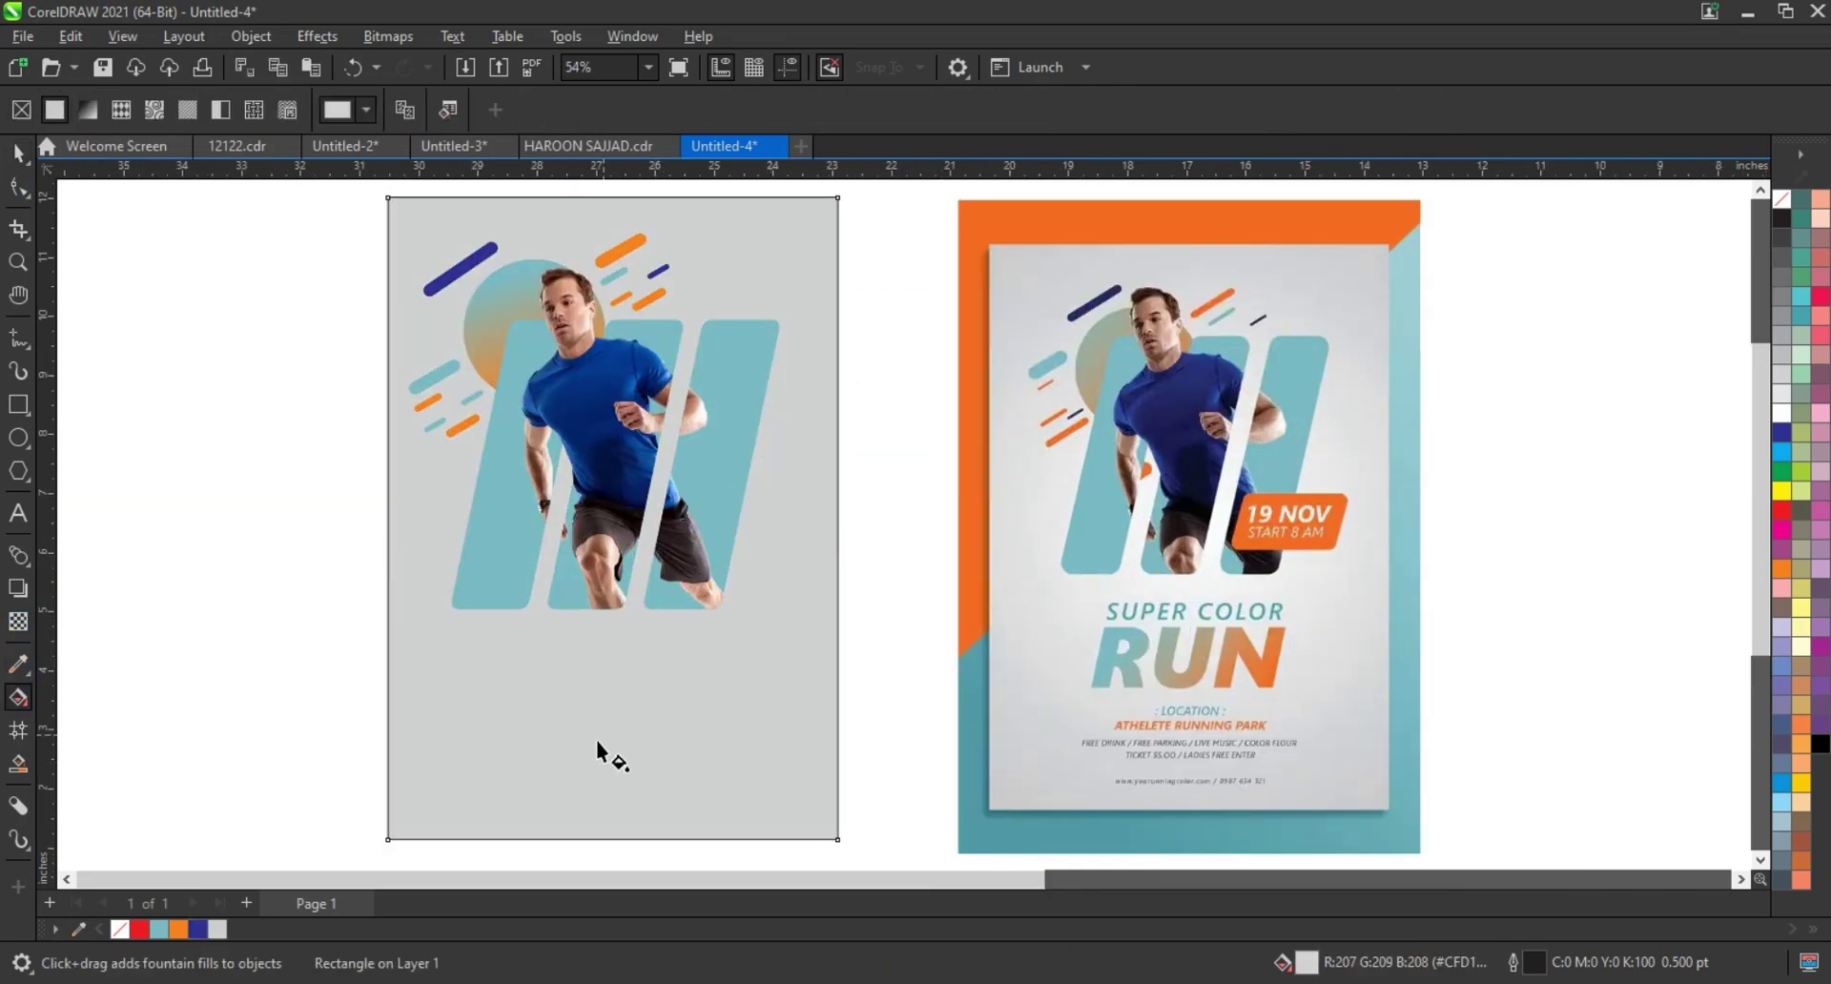
pyautogui.moveTo(597, 740)
pyautogui.mouseDown()
pyautogui.moveTo(846, 770)
pyautogui.moveTo(895, 807)
pyautogui.mouseUp()
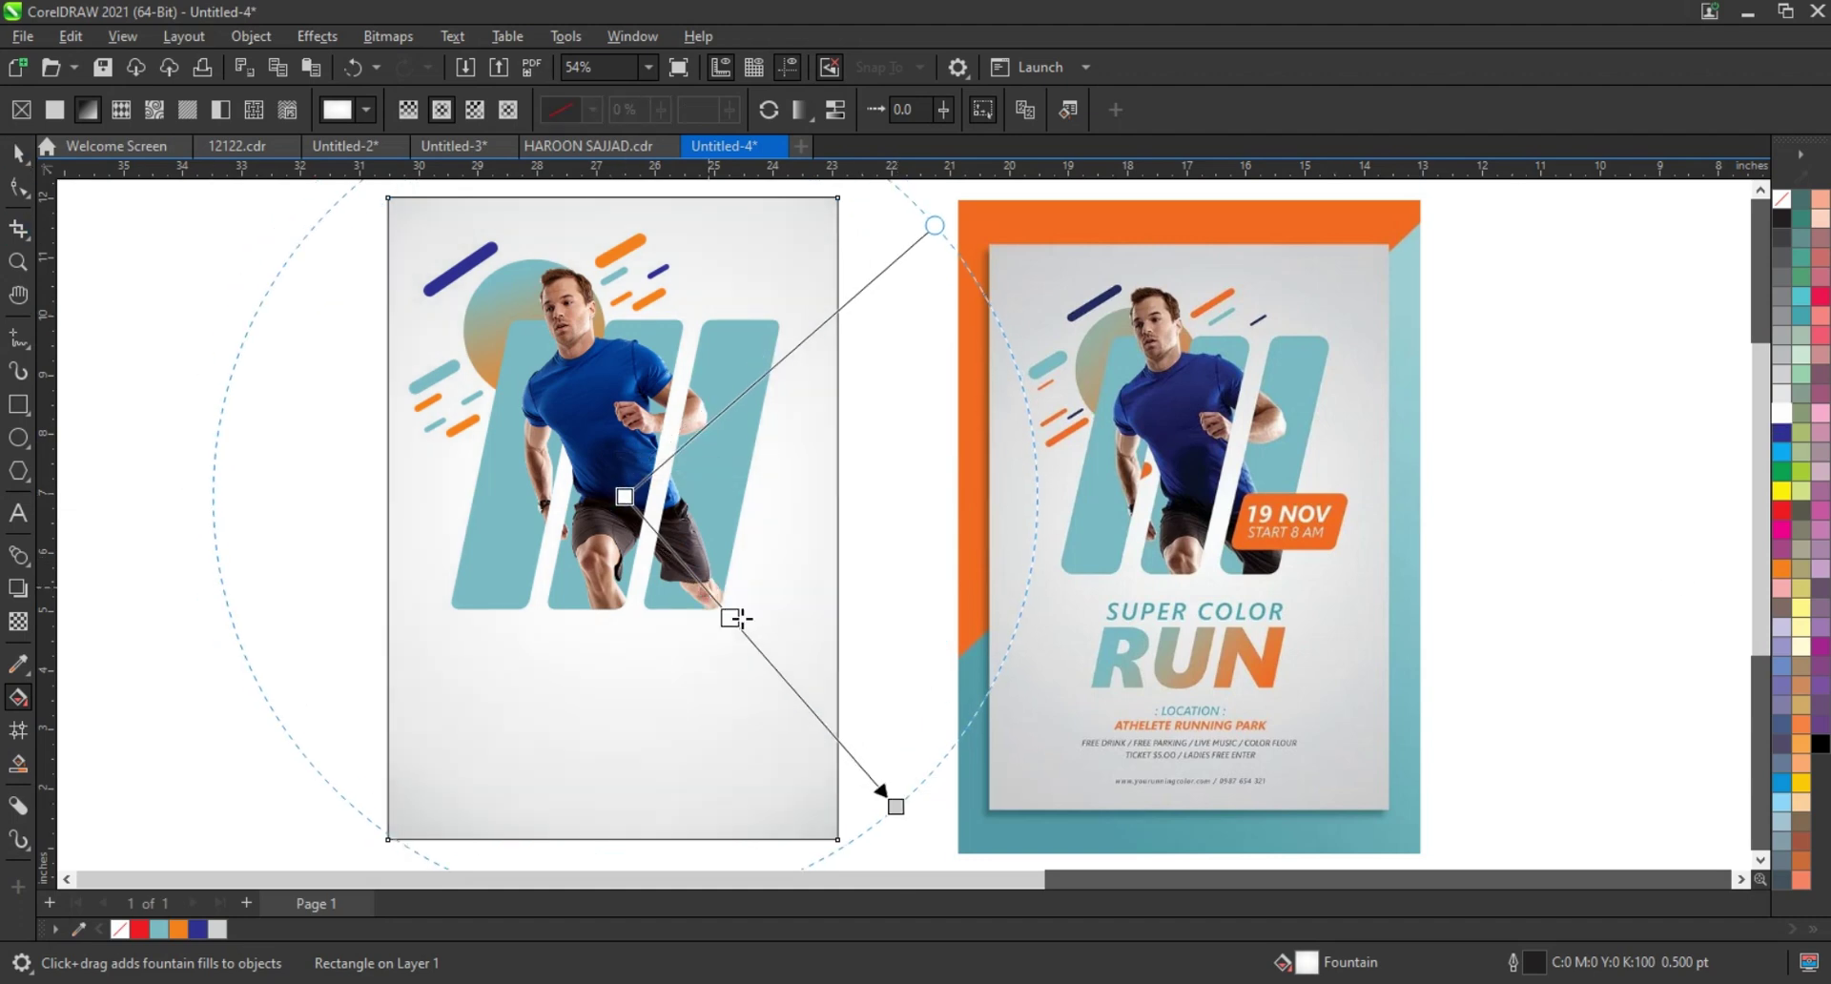
pyautogui.press('F6')
pyautogui.moveTo(675, 517); pyautogui.dragTo(809, 588)
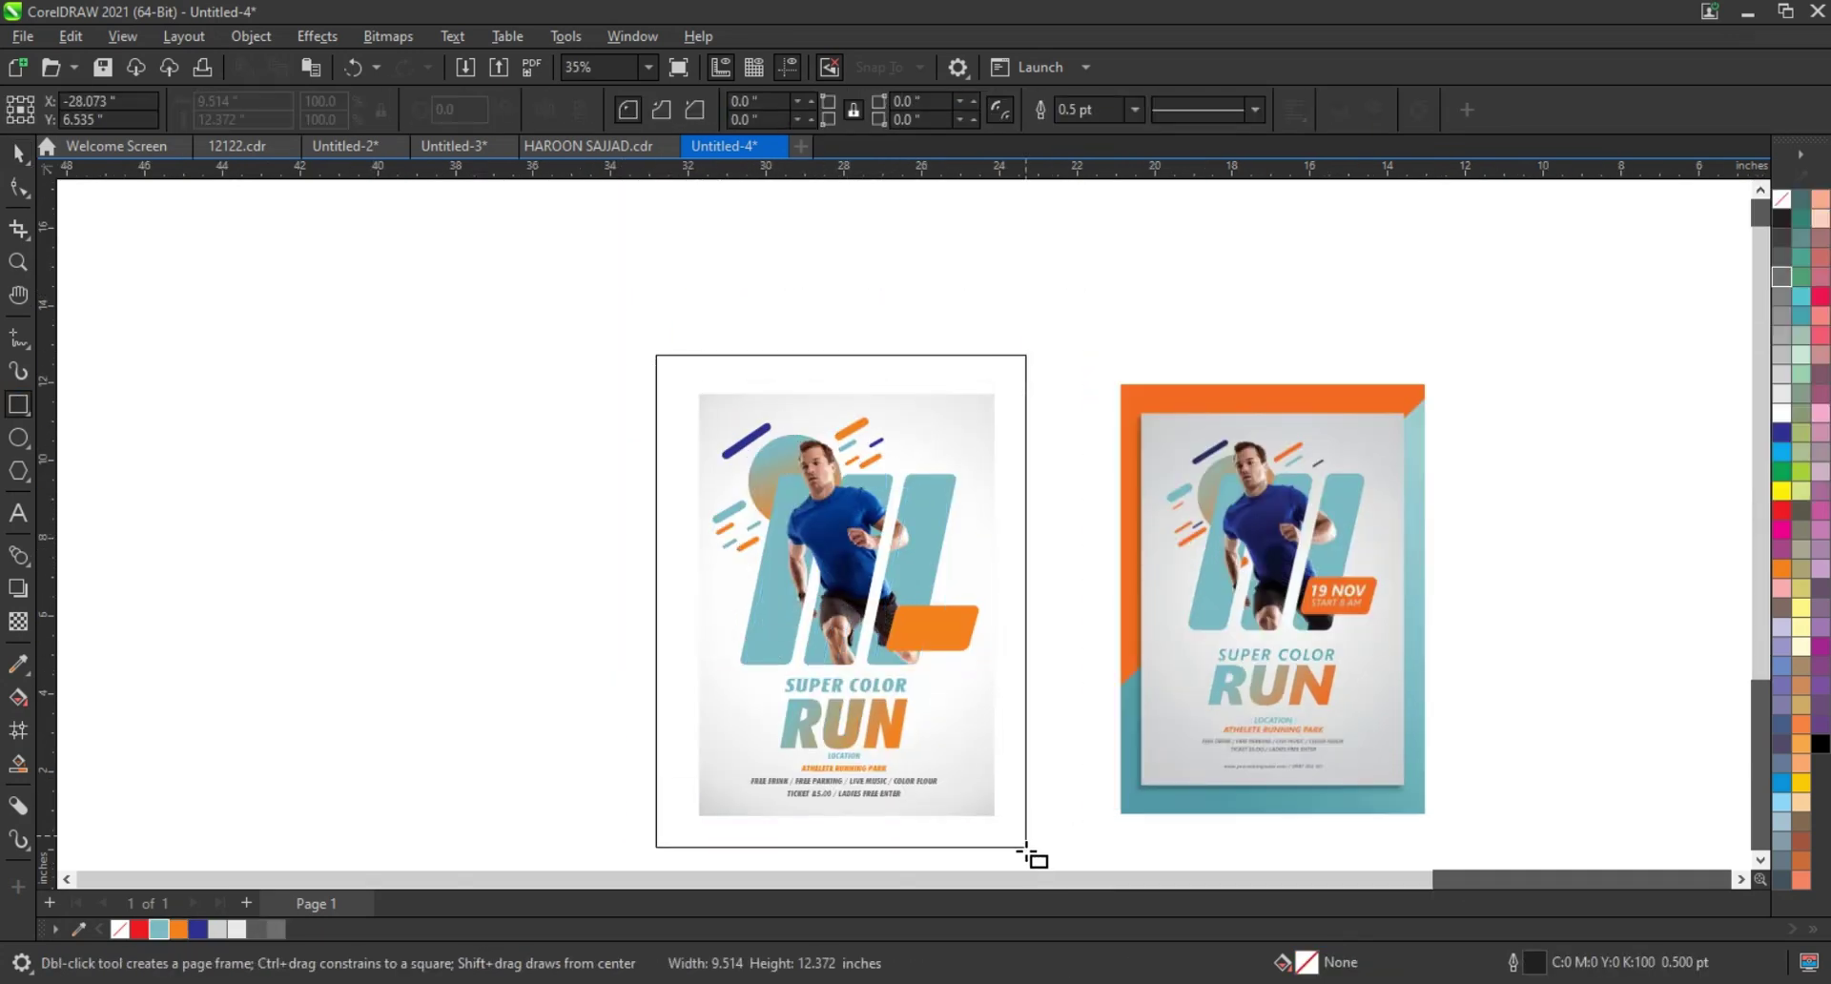
# - Resize the frame rectangle and try orange then teal fills, then undo and delete it
pyautogui.moveTo(1026, 847); pyautogui.dragTo(1019, 853)
pyautogui.press('space')
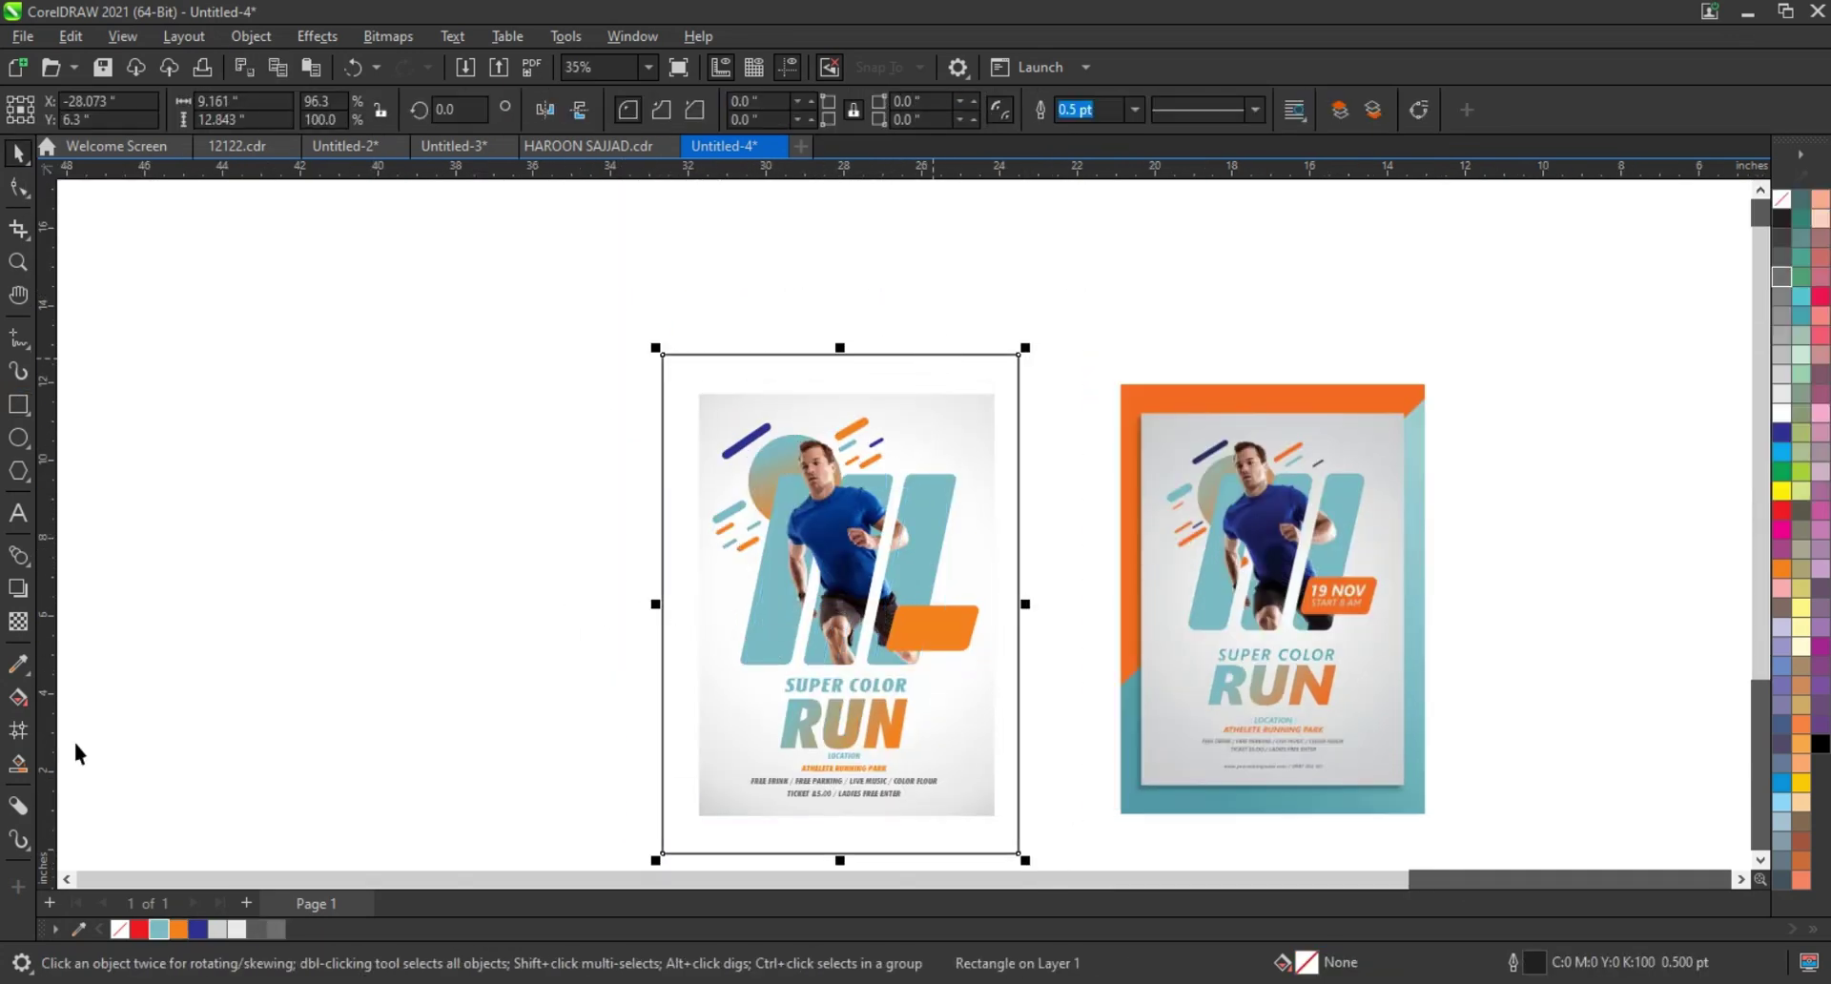
pyautogui.click(179, 929)
pyautogui.click(158, 929)
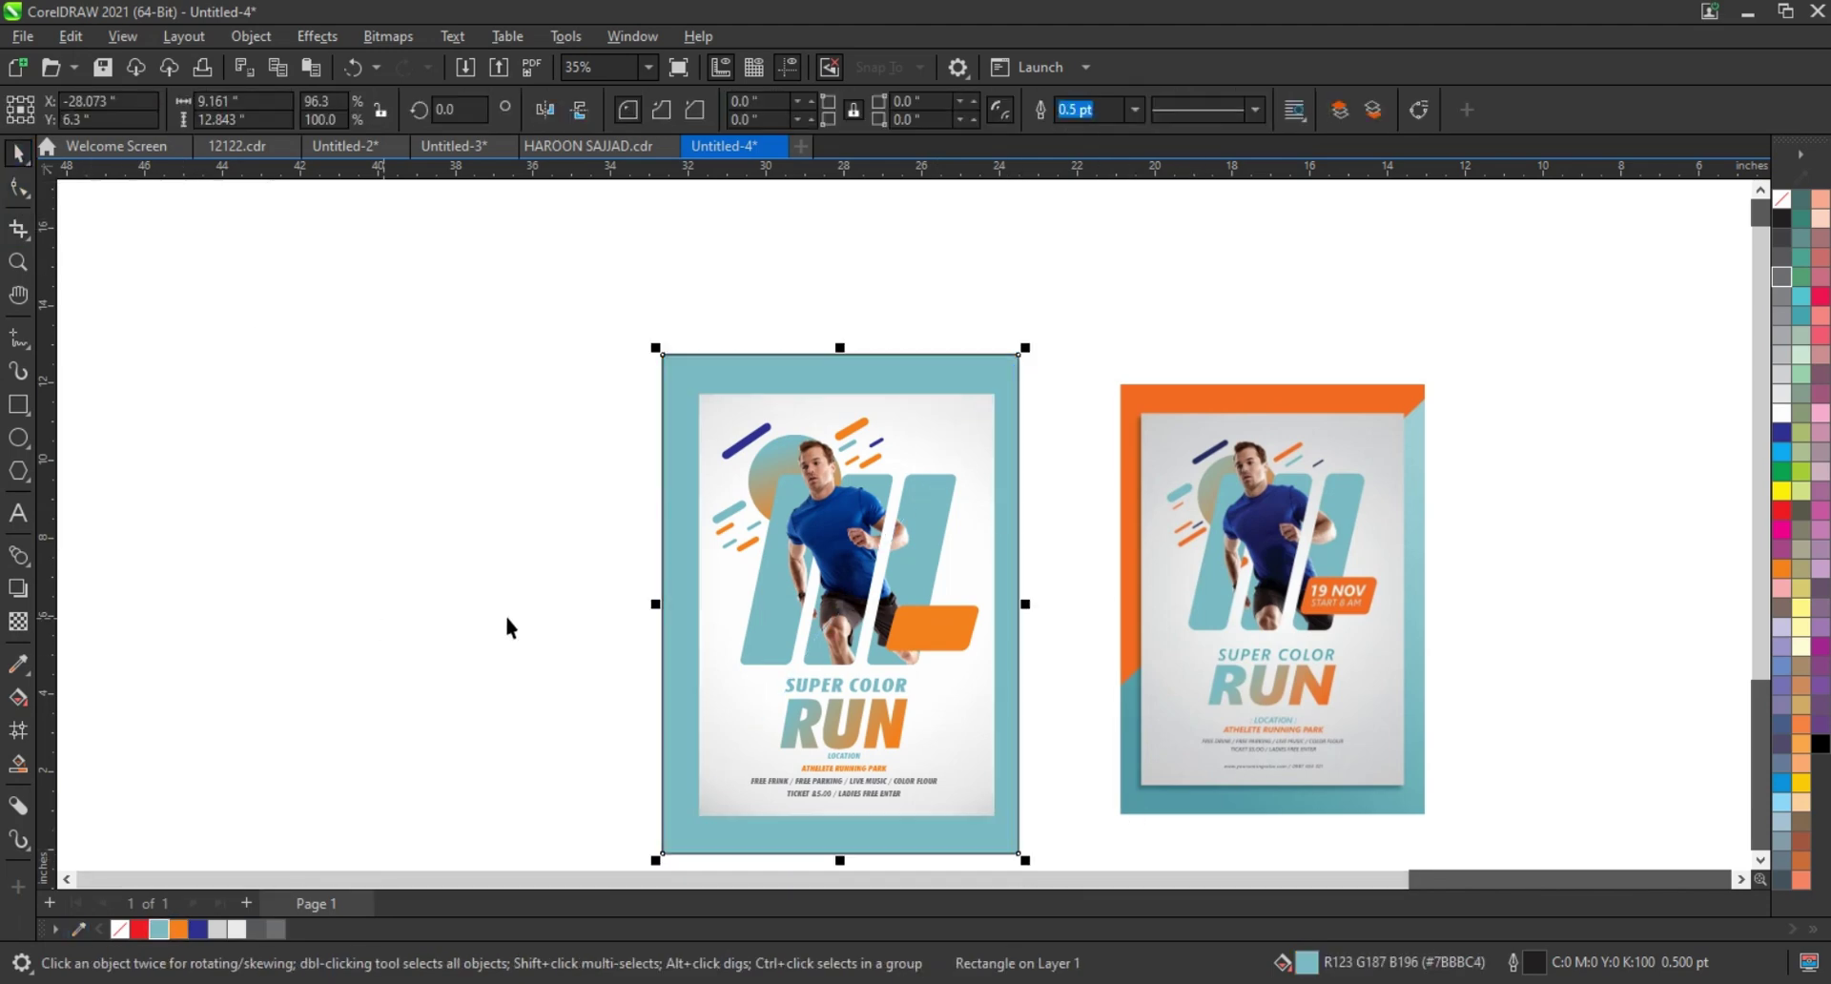
pyautogui.hotkey('ctrl', 'z')
pyautogui.press('Delete')
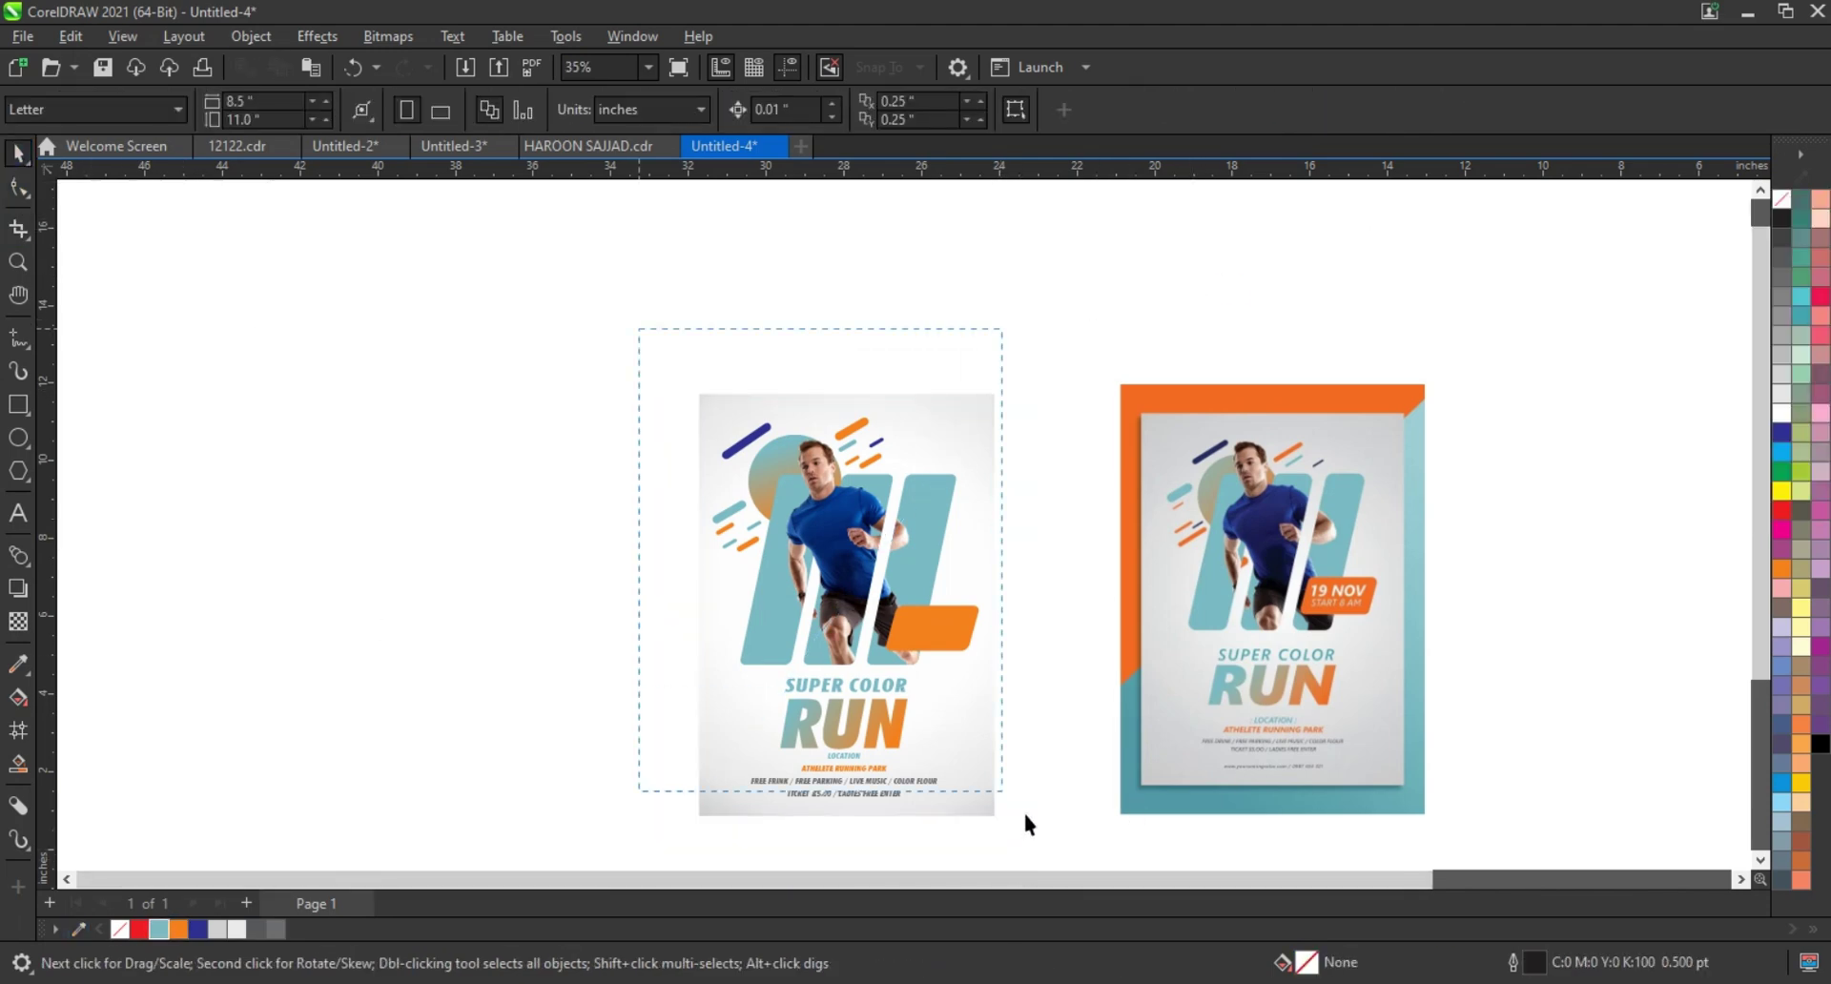